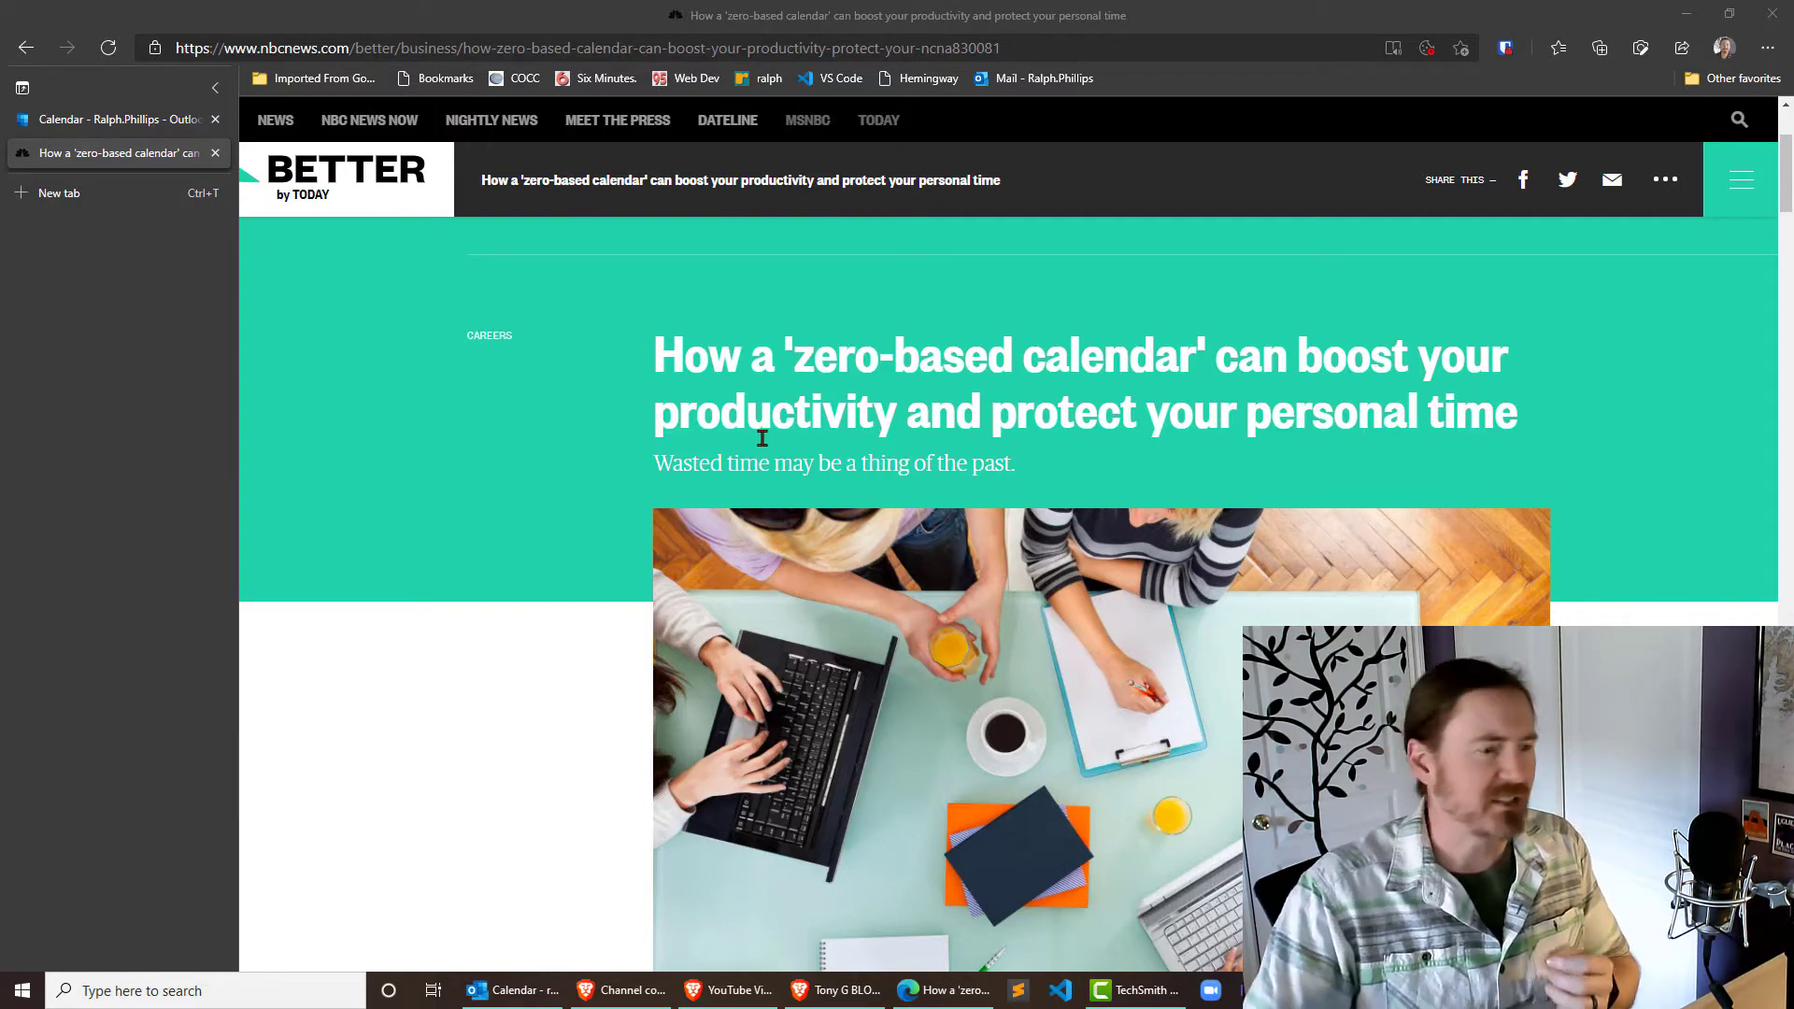
Switch to the Outlook calendar showing the empty week of March 29 – April 4, 2021.
left_click(941, 998)
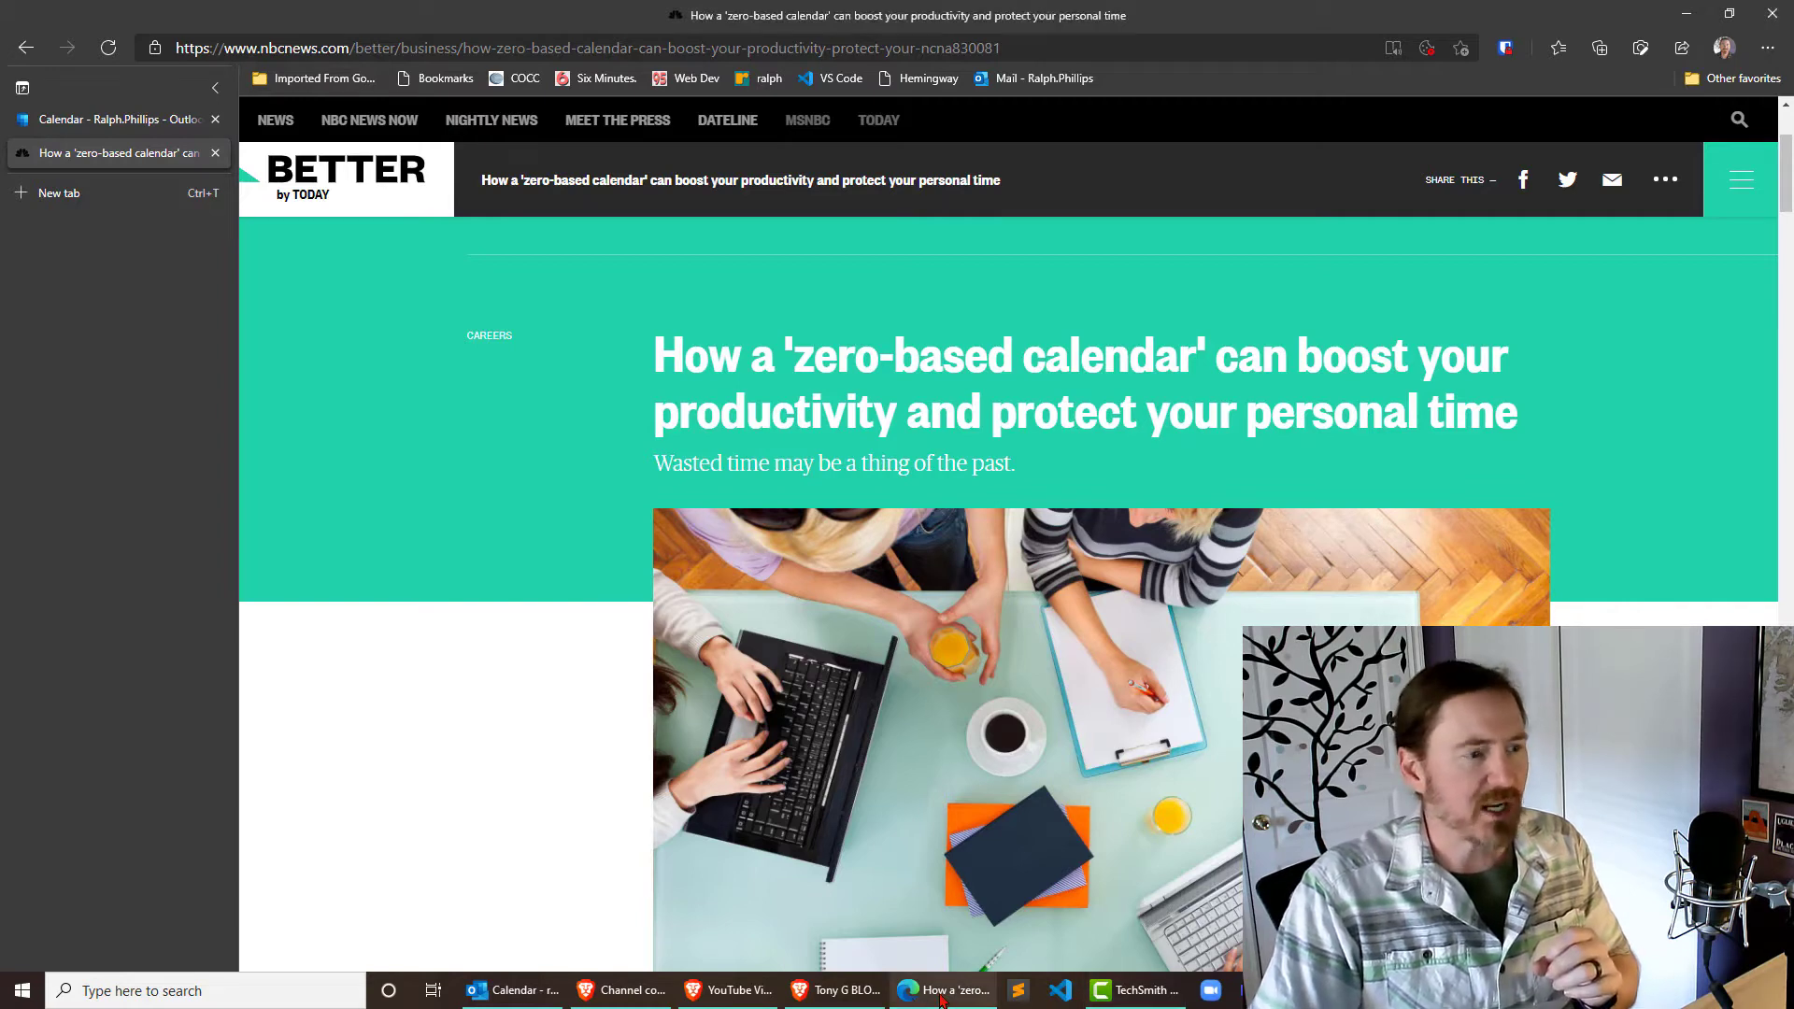
key("ctrl+Tab")
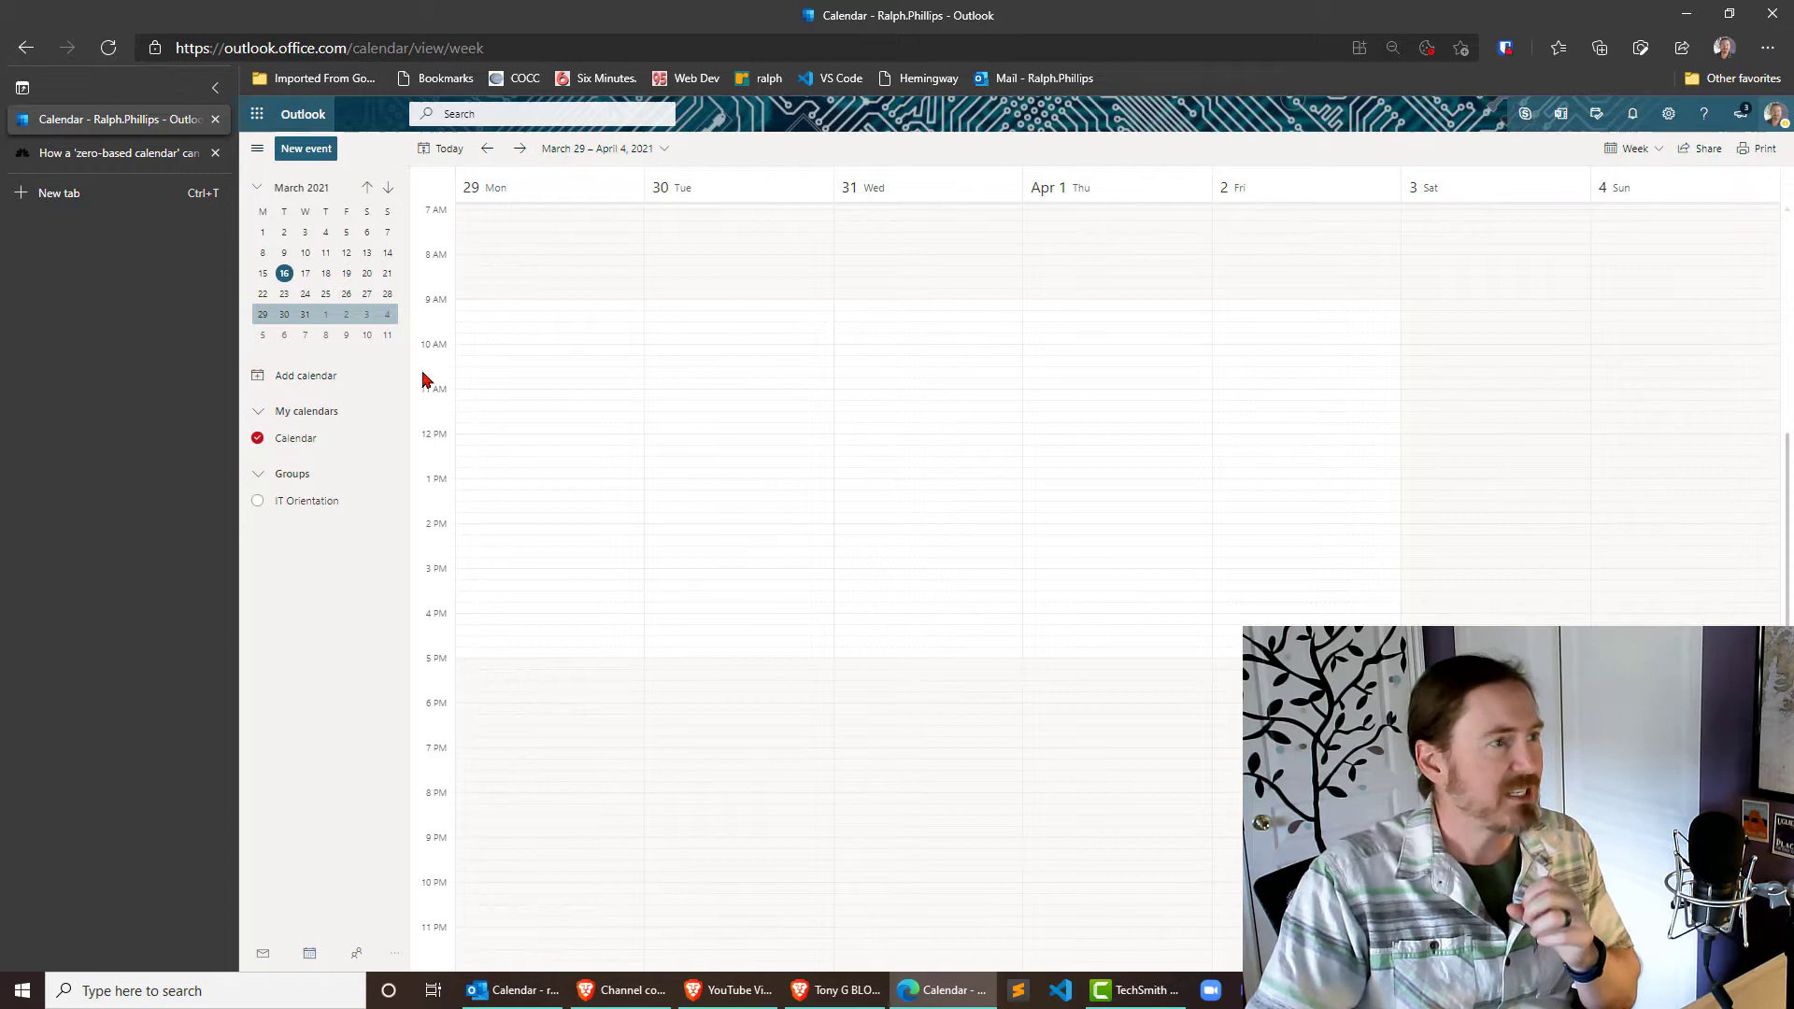
Draft a Monday 3/29/2021 10:00–10:30 AM event titled 'CIS 195 Class Meeting'.
left_click(486, 359)
left_click(486, 359)
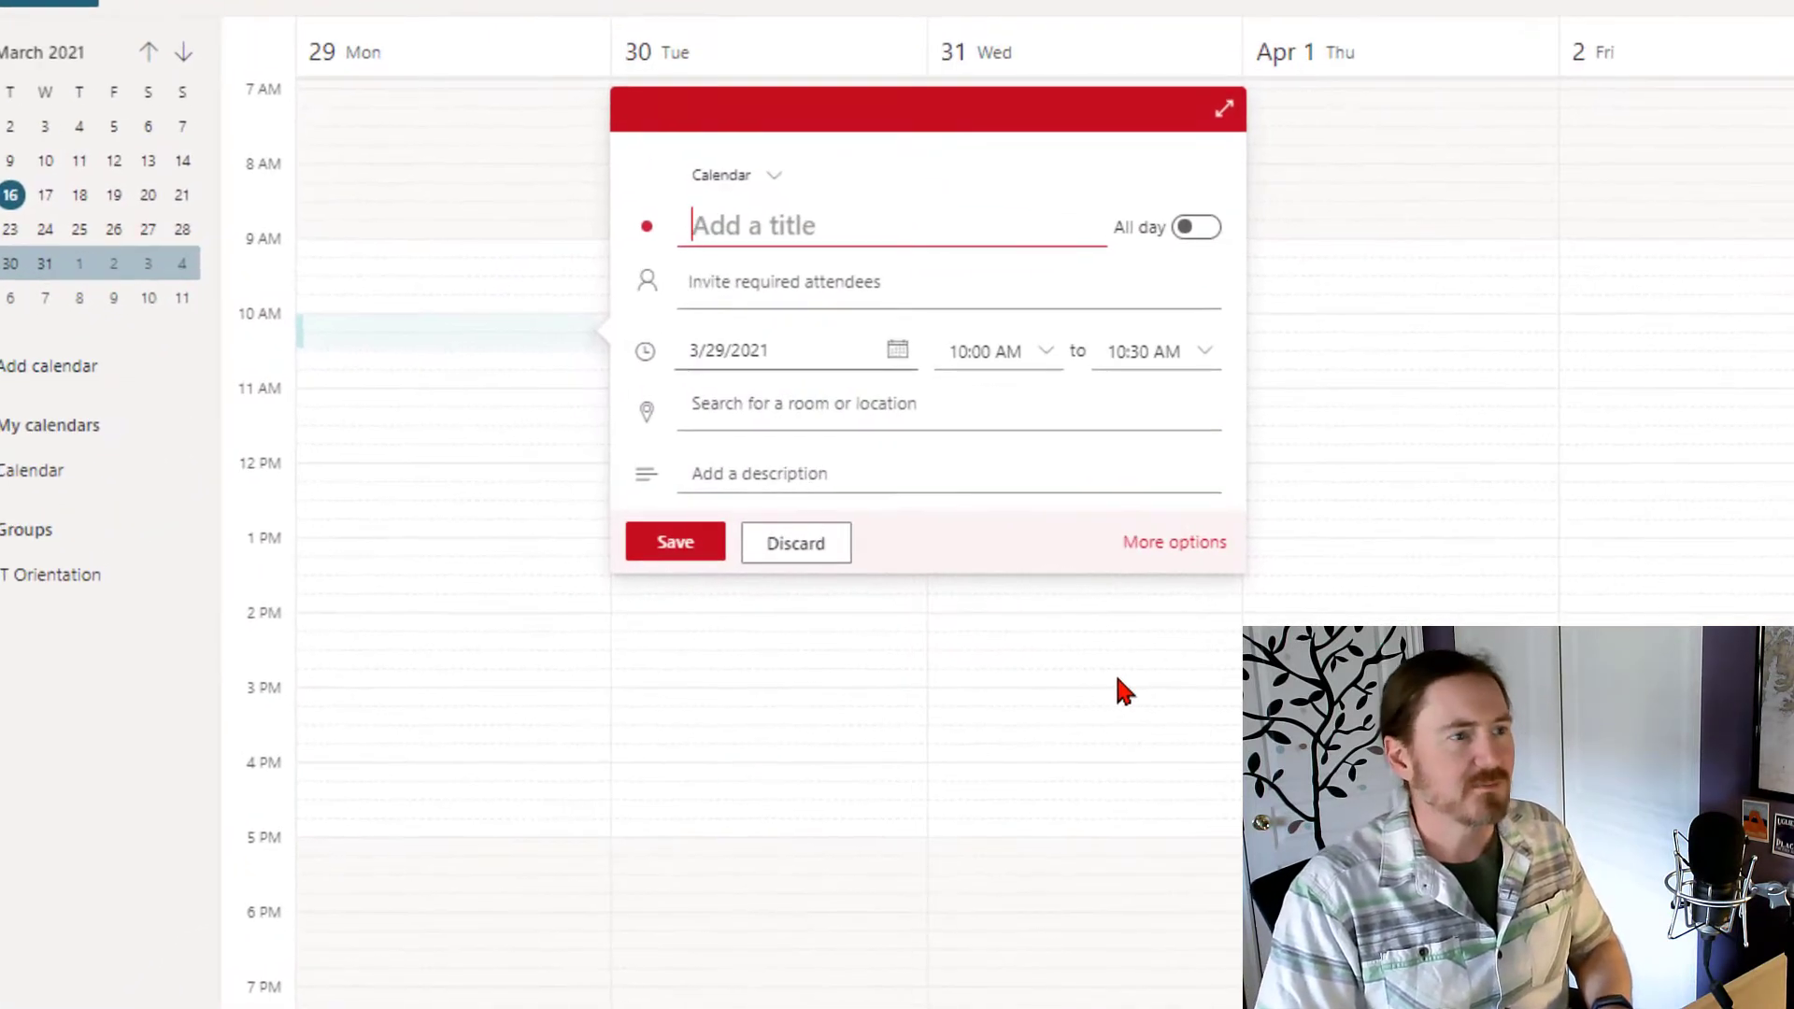
type("Web Dev")
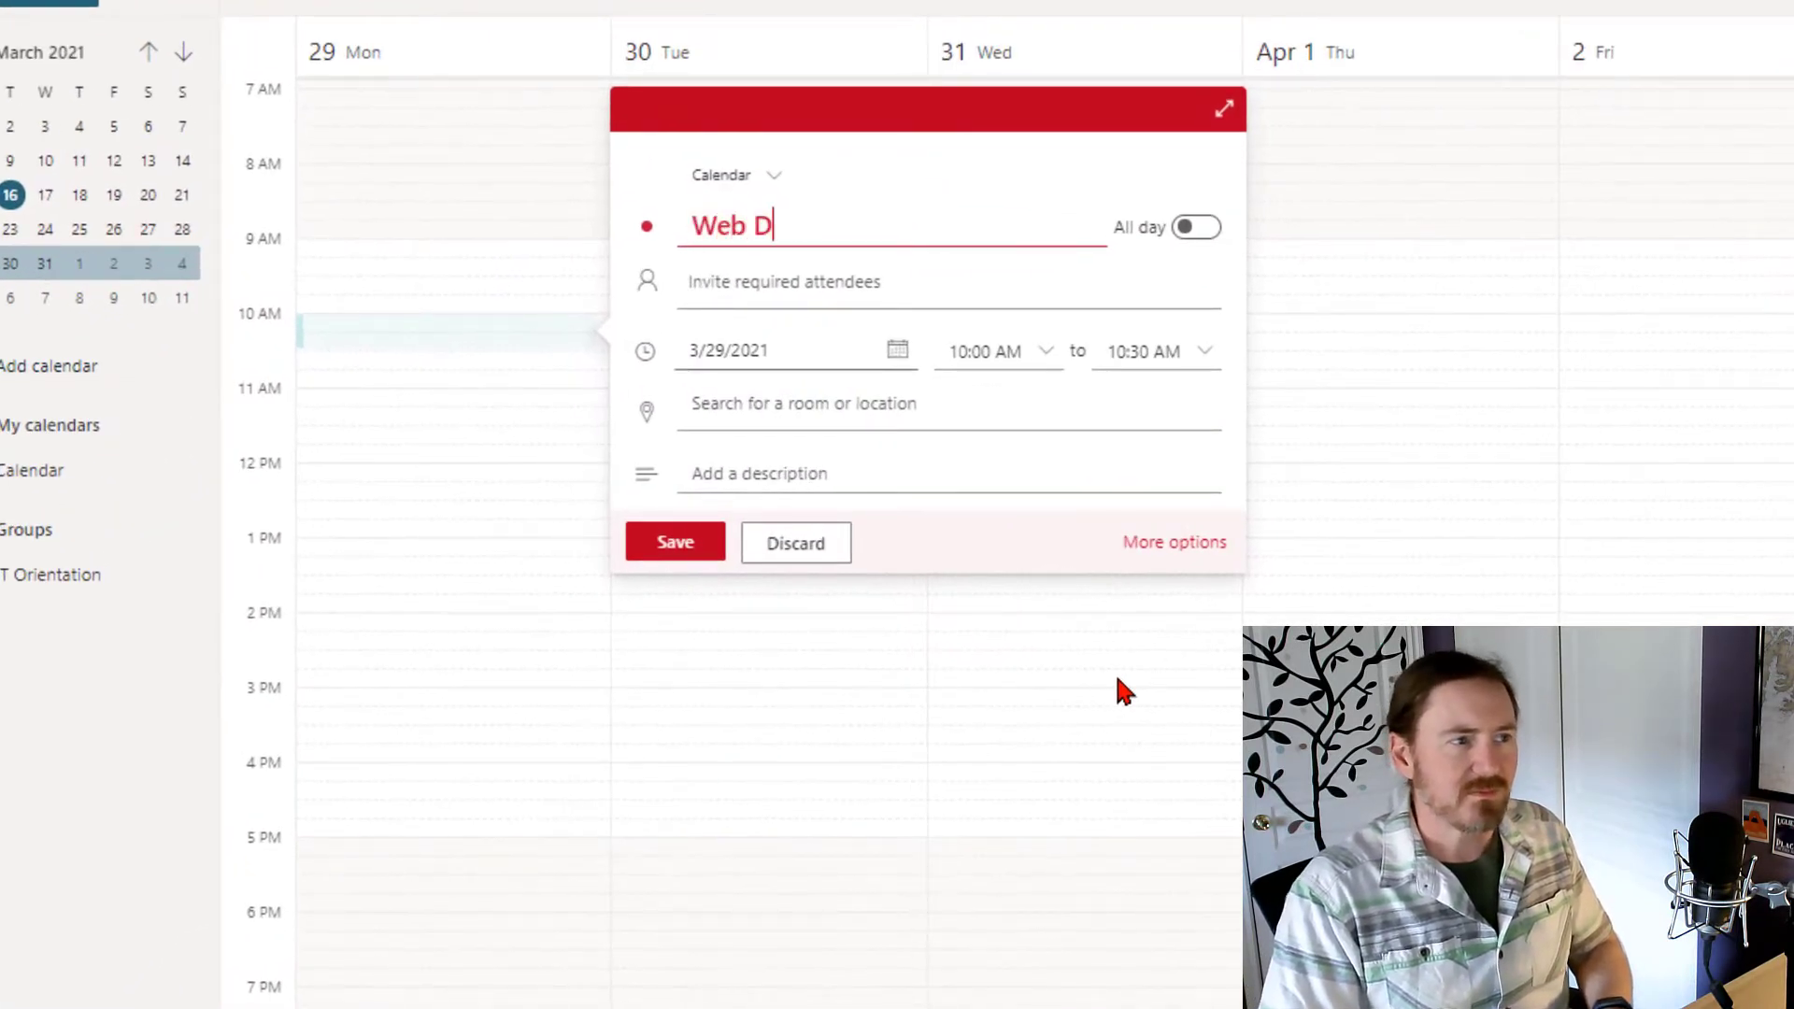
key("BackSpace")
key("BackSpace")
key("BackSpace")
key("BackSpace")
key("BackSpace")
key("BackSpace")
key("BackSpace")
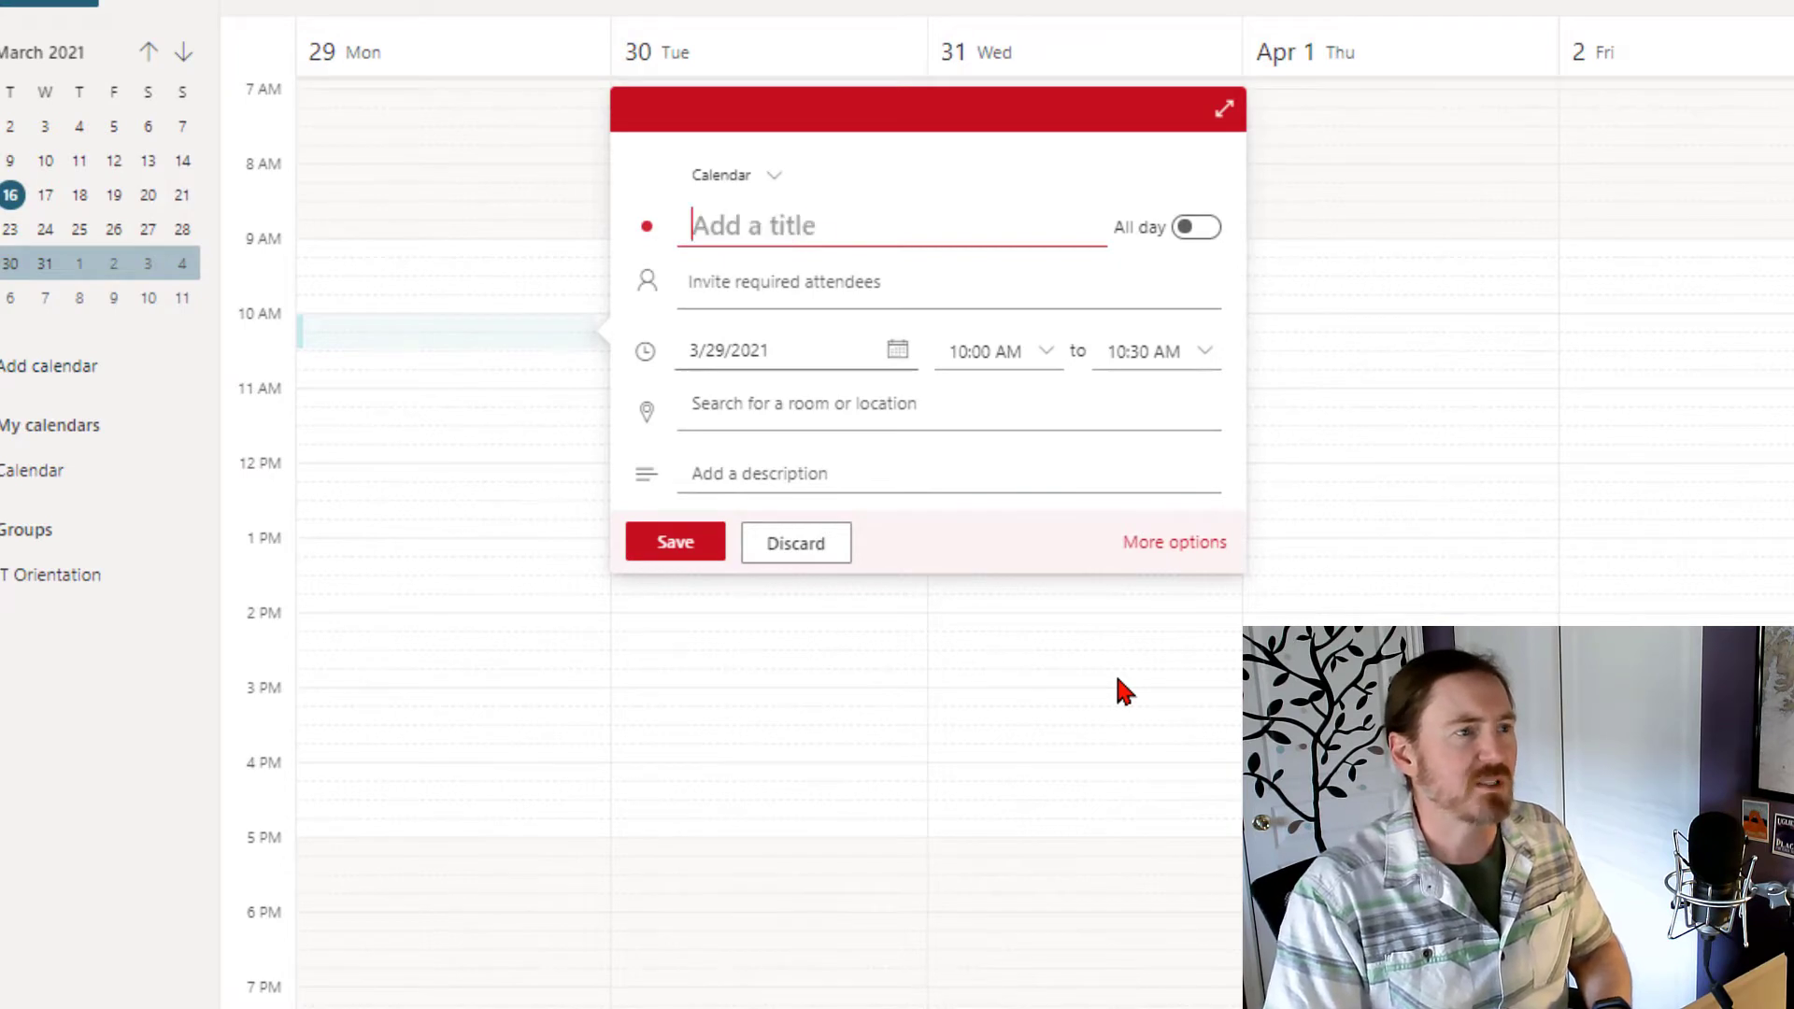
type("CIS 19")
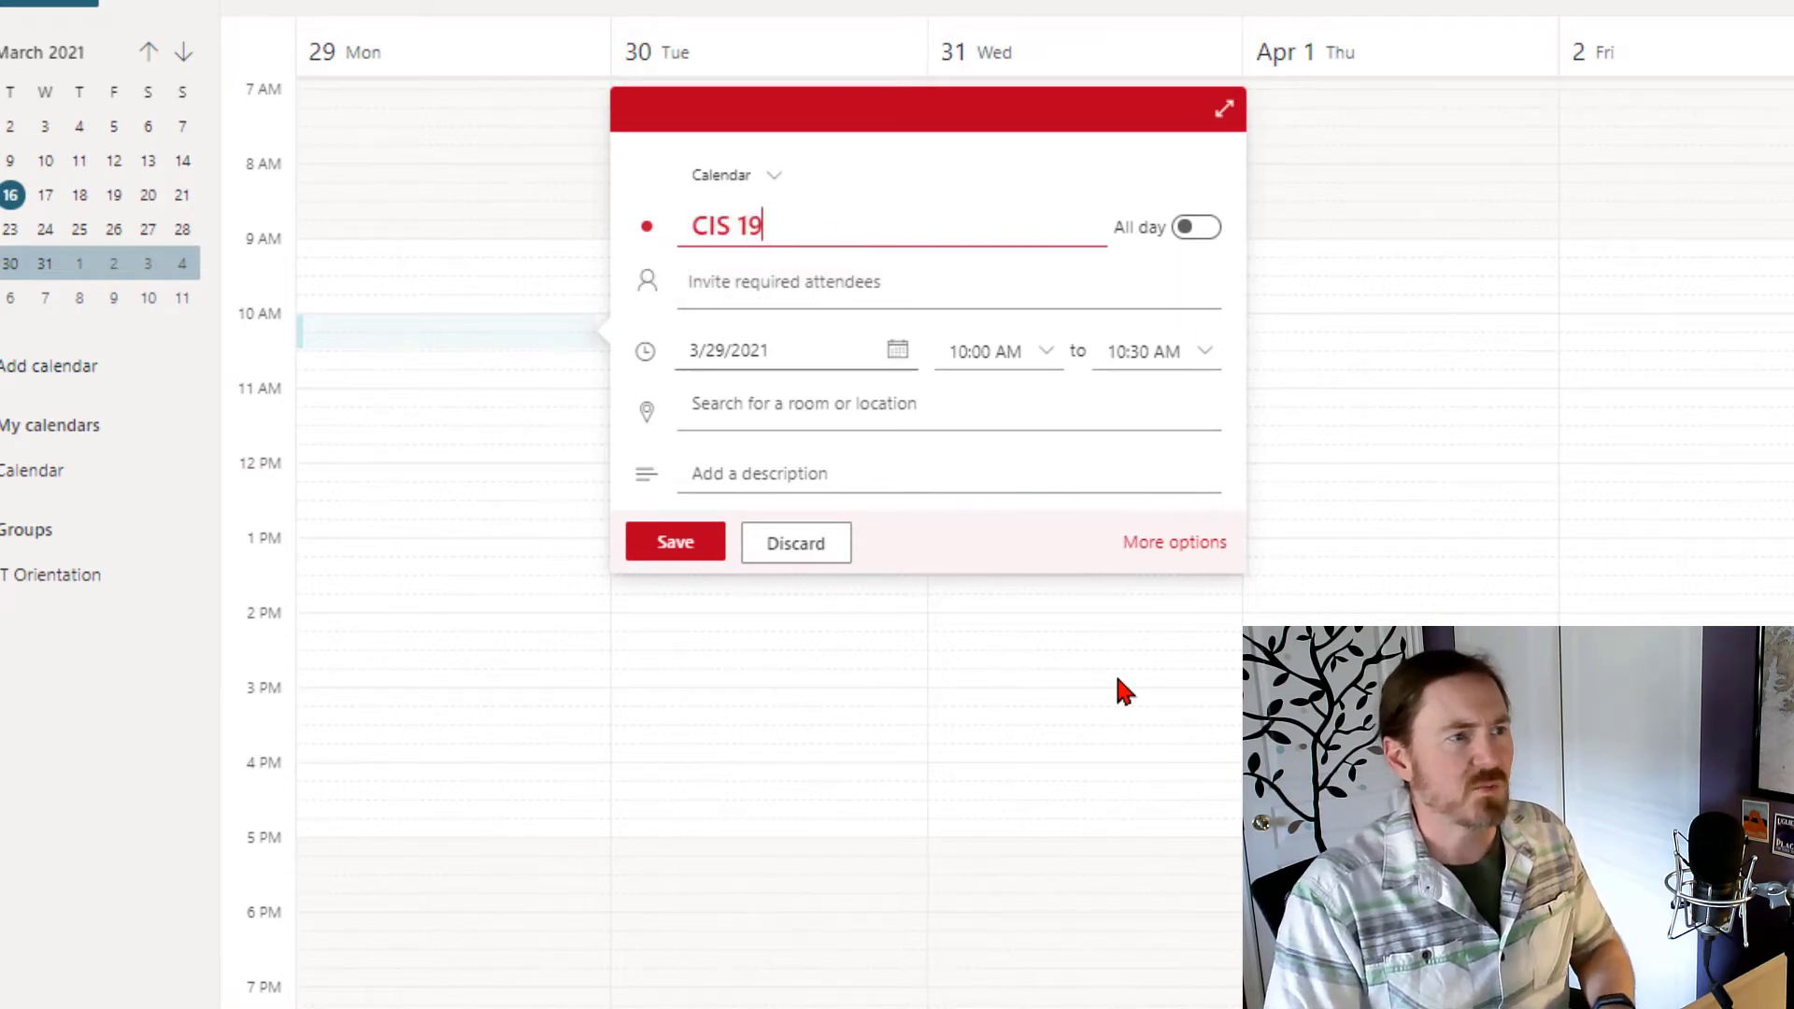
type("5 Class Meeting")
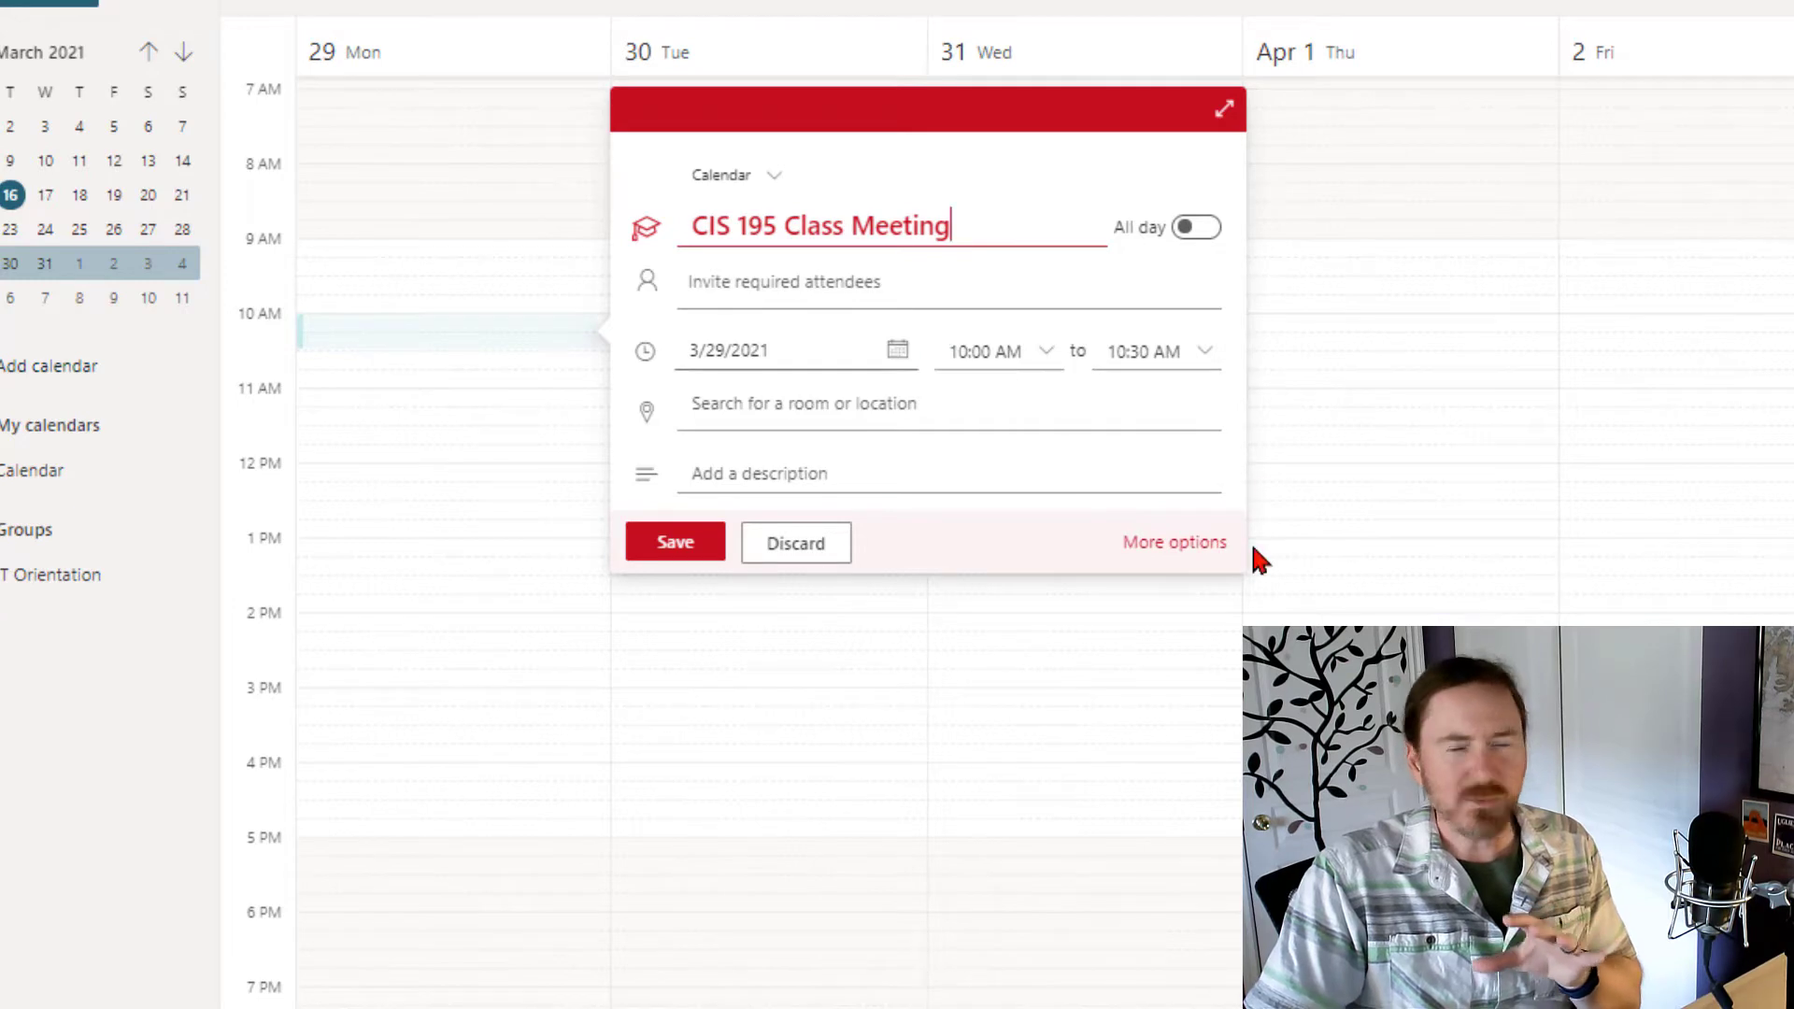
In the full event form, set the end time to 12:00 PM and repeat every week.
left_click(1173, 545)
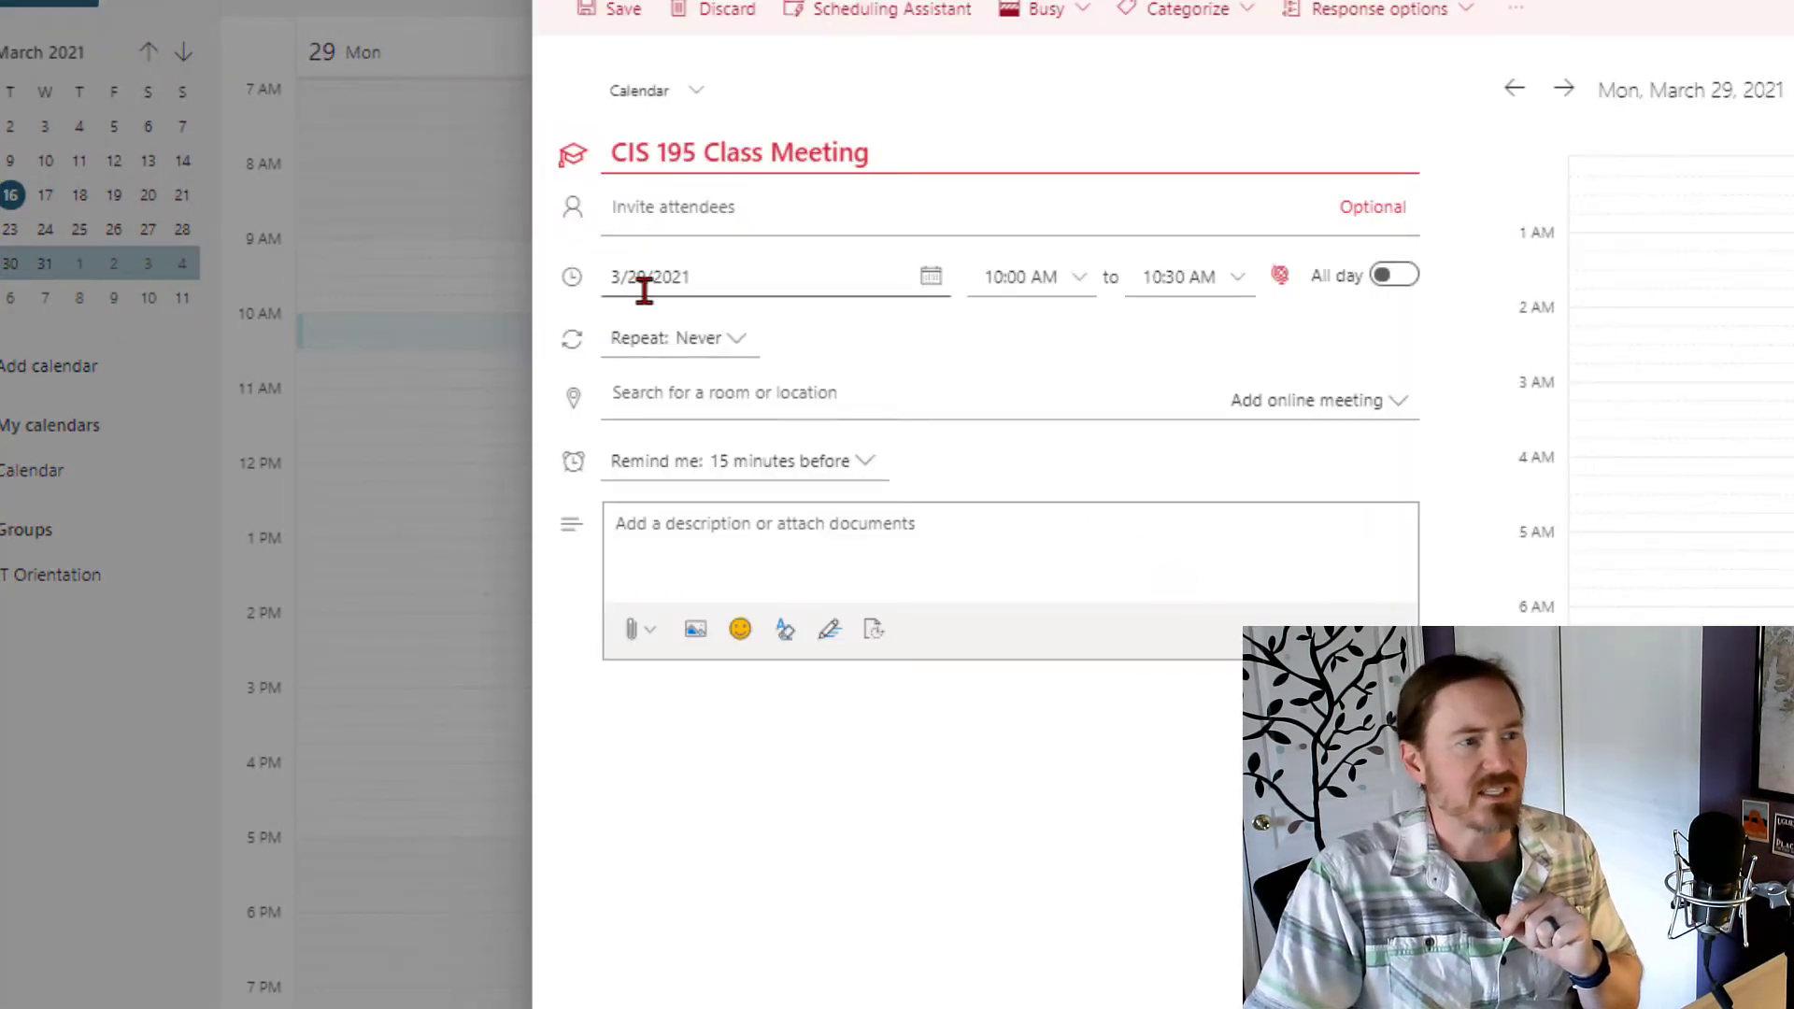
left_click(1236, 287)
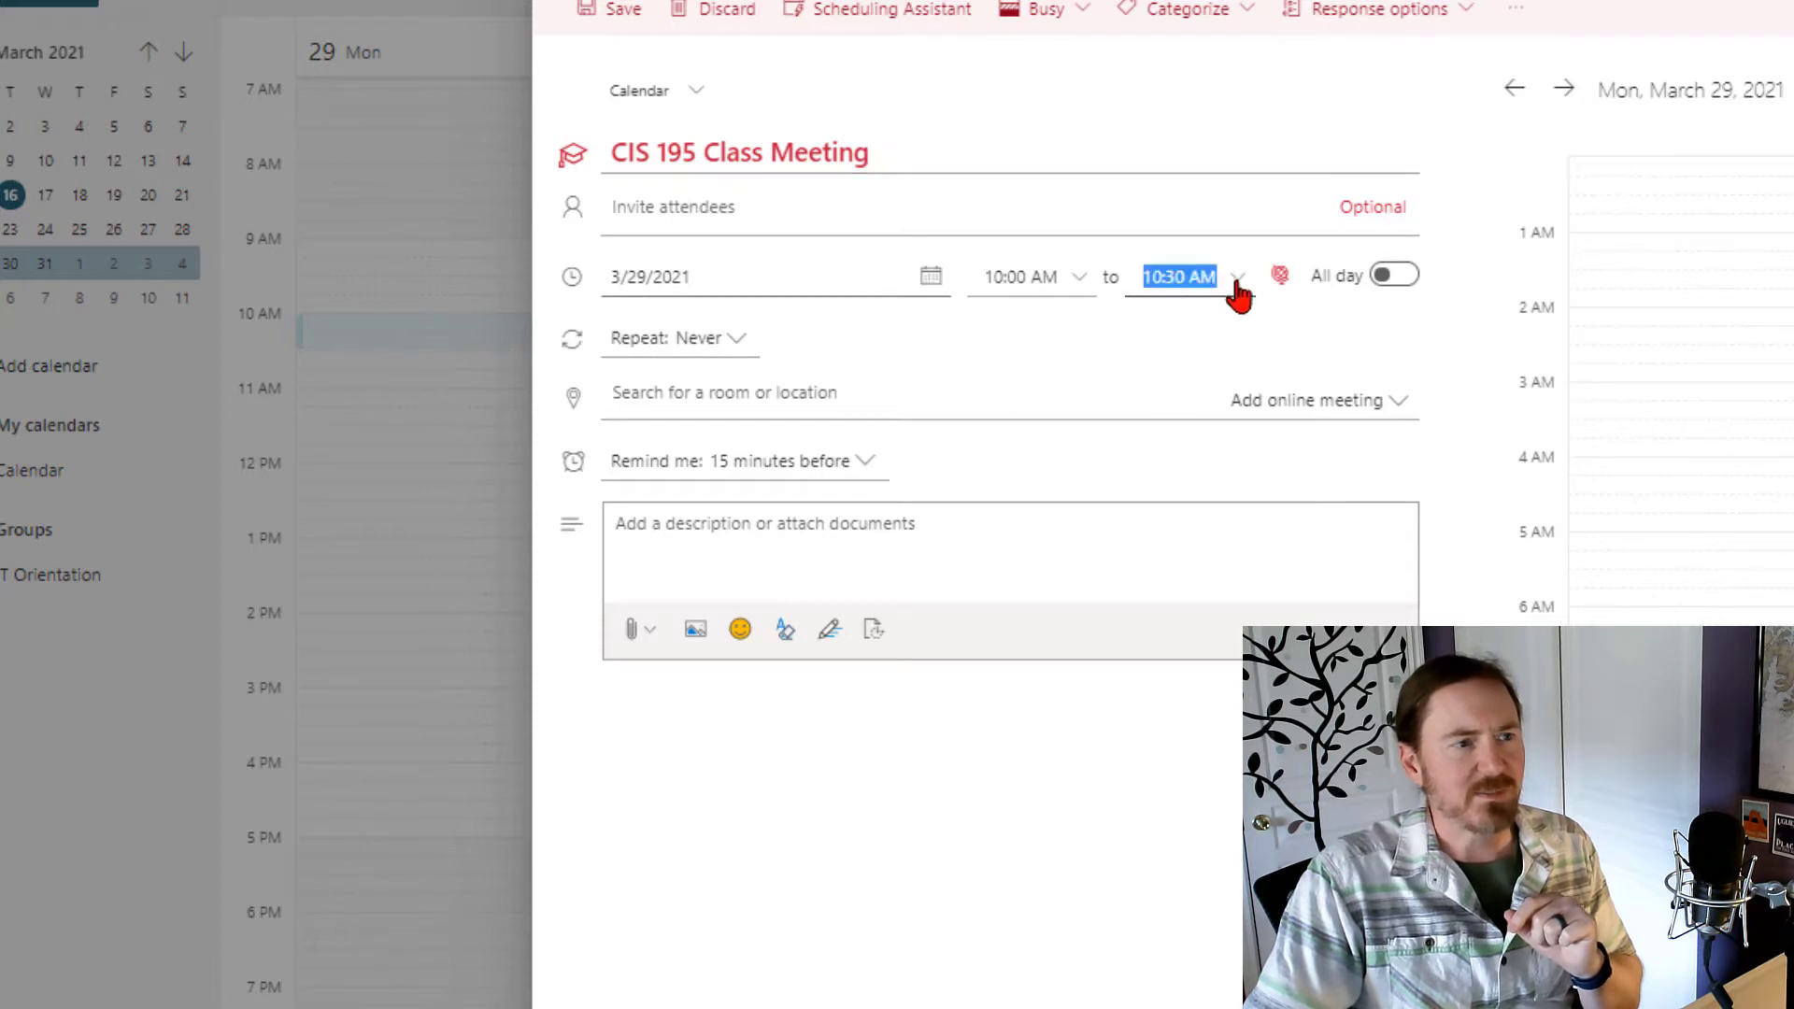
left_click(1349, 474)
left_click(1276, 475)
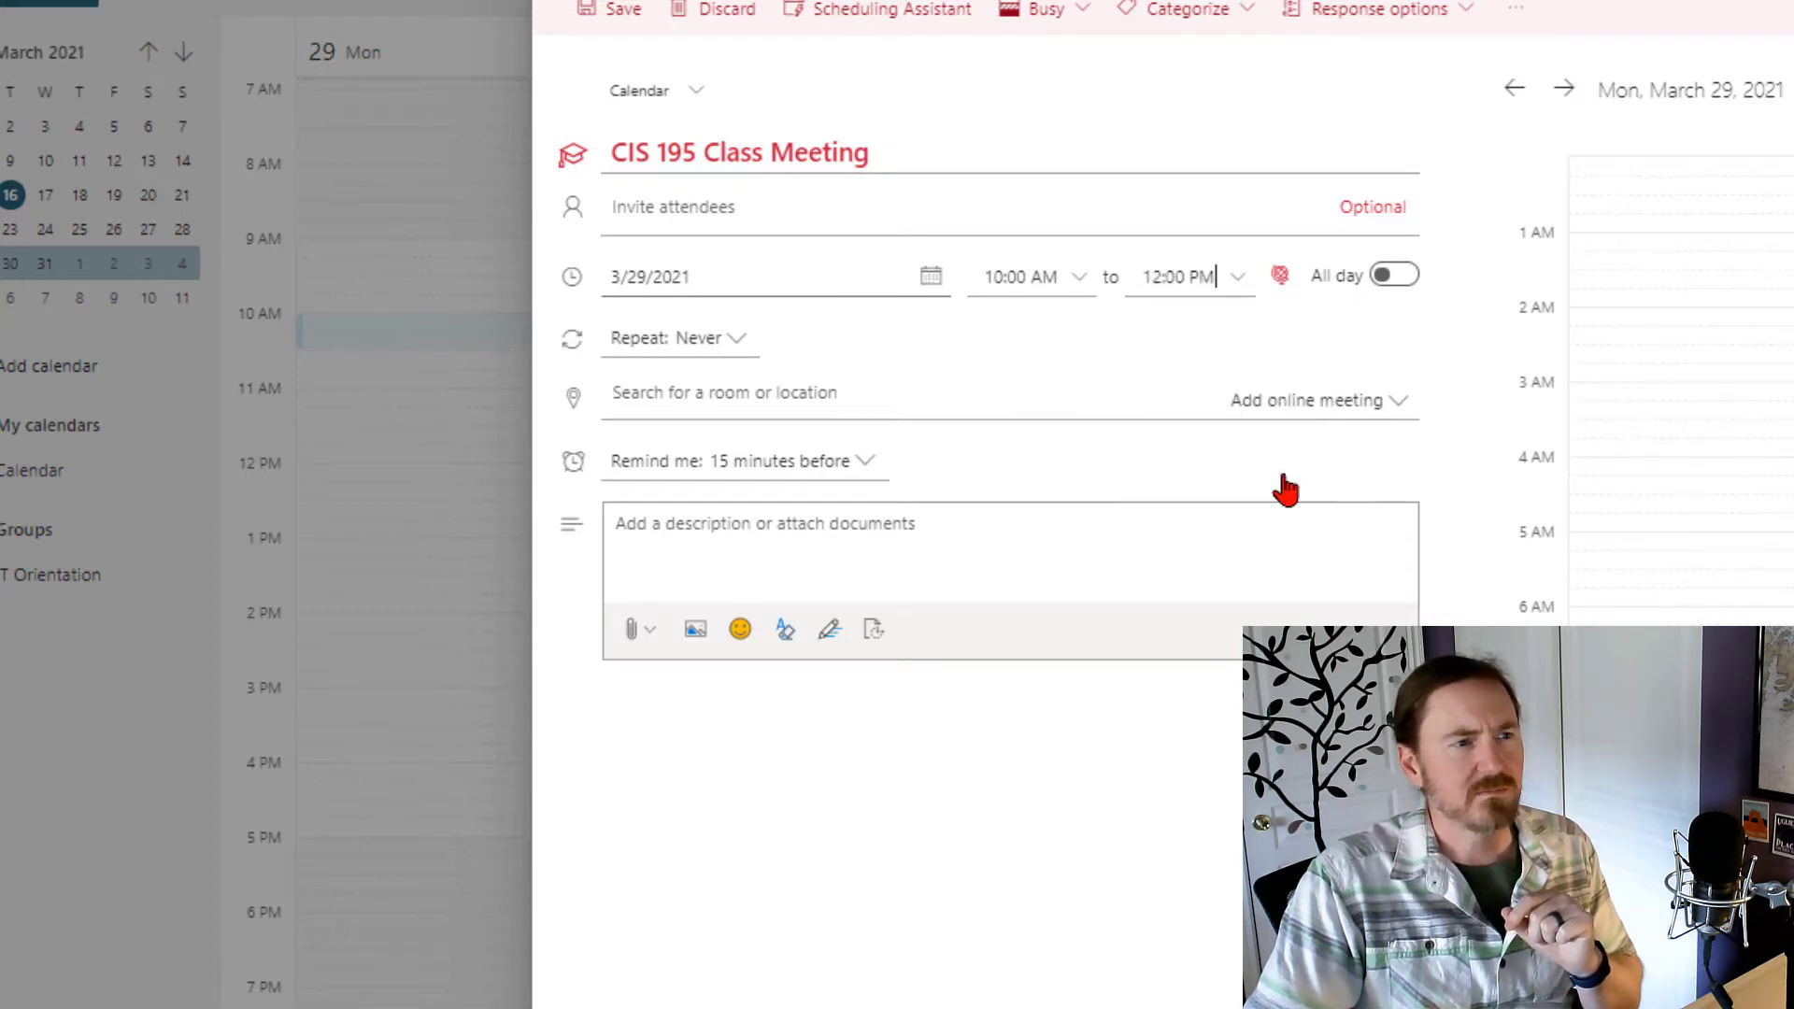
left_click(710, 345)
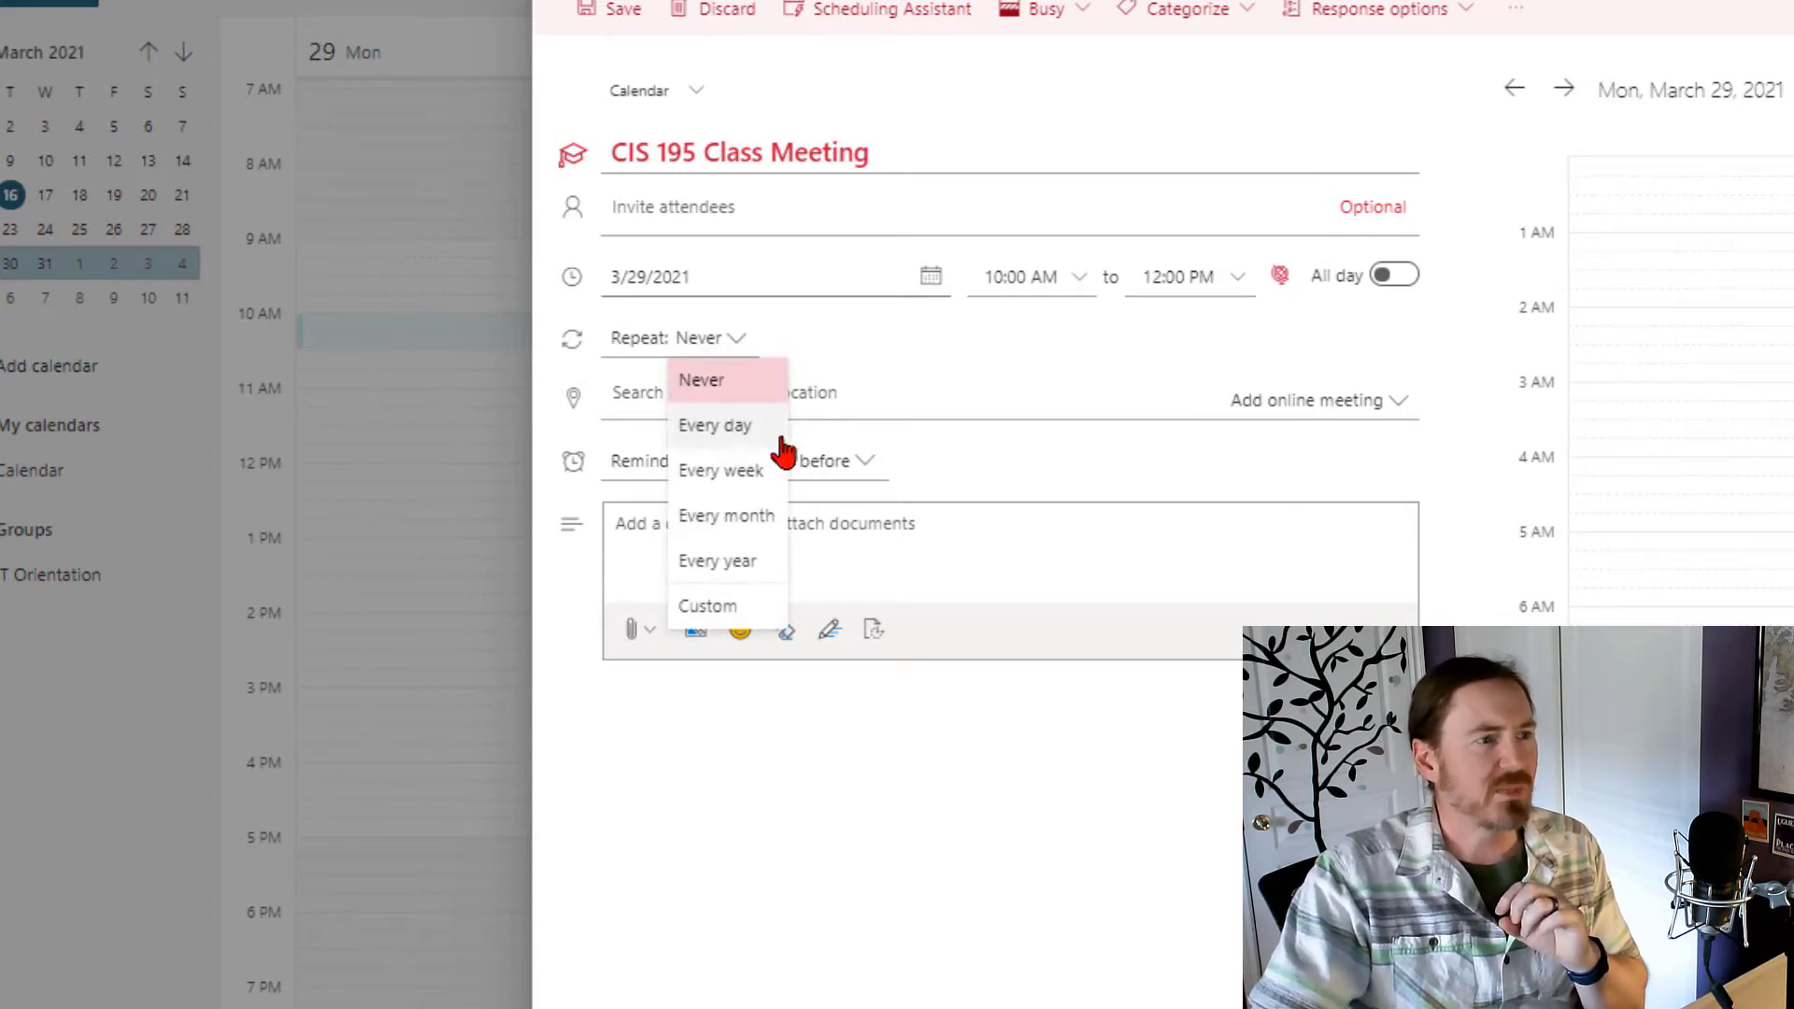
left_click(729, 474)
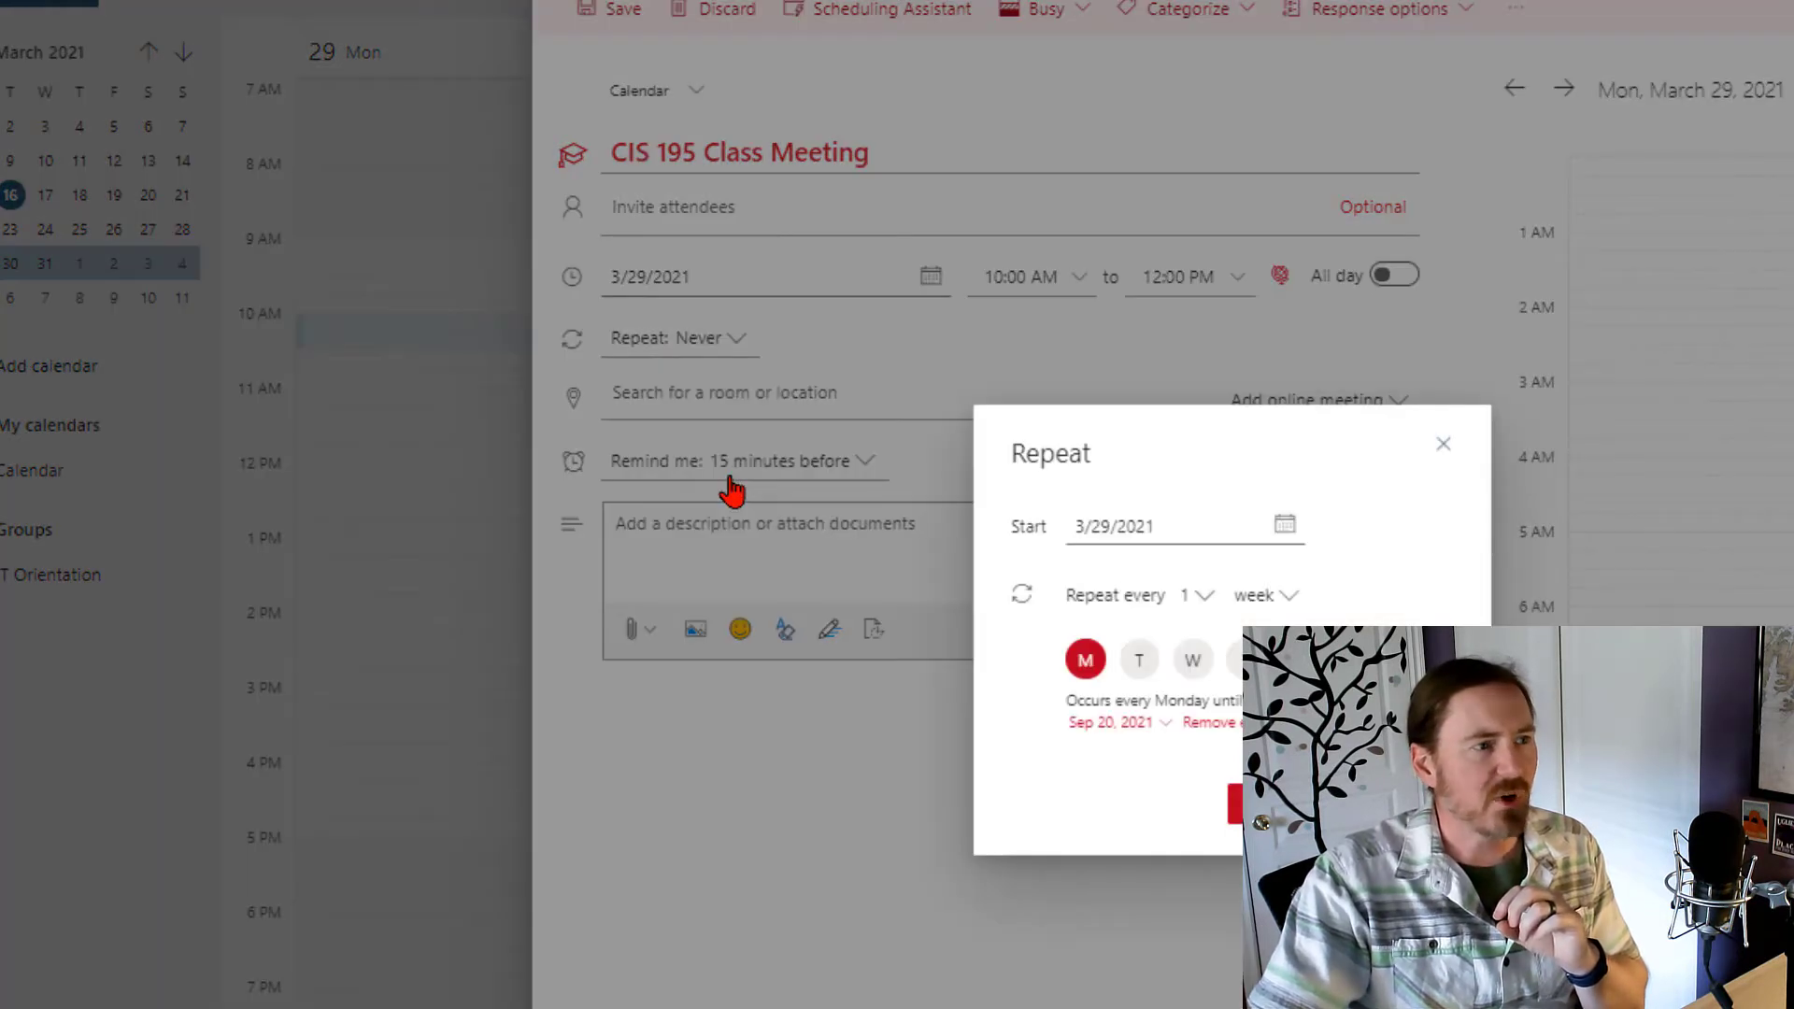
Set the weekly Monday repeat to end on June 11, 2021.
left_click(1155, 734)
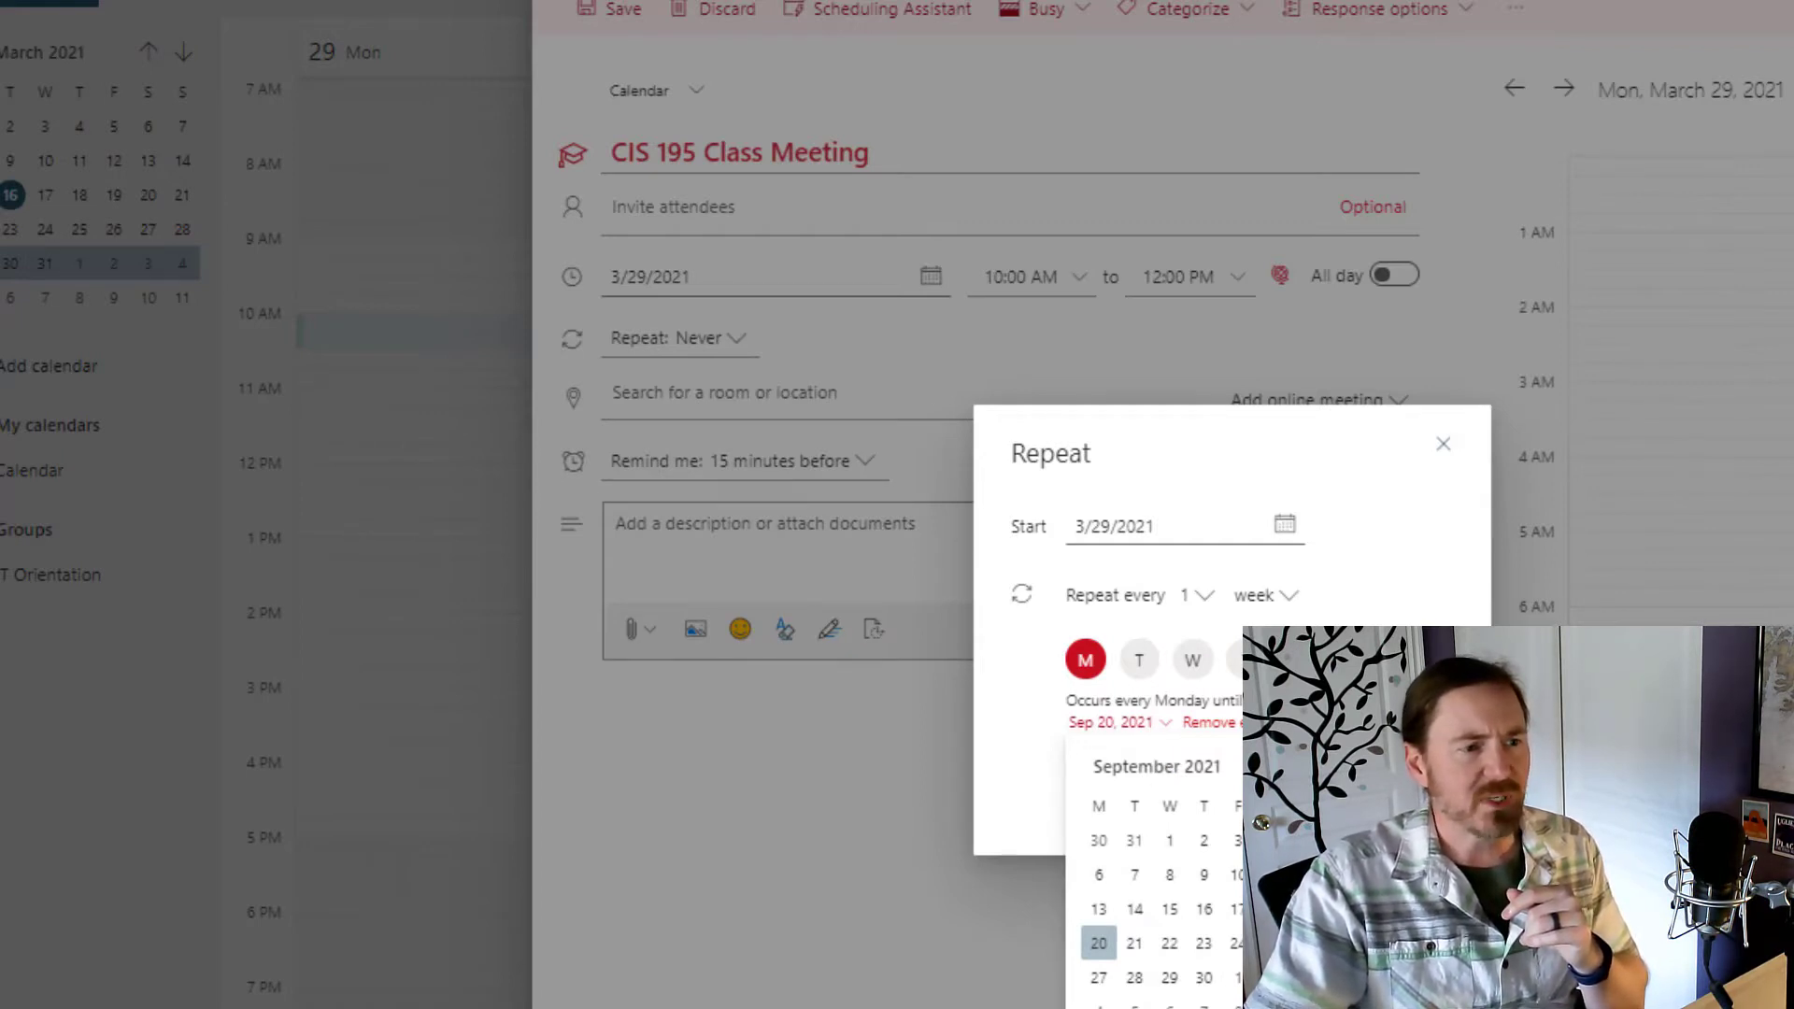
left_click(1271, 764)
left_click(1272, 763)
left_click(1272, 763)
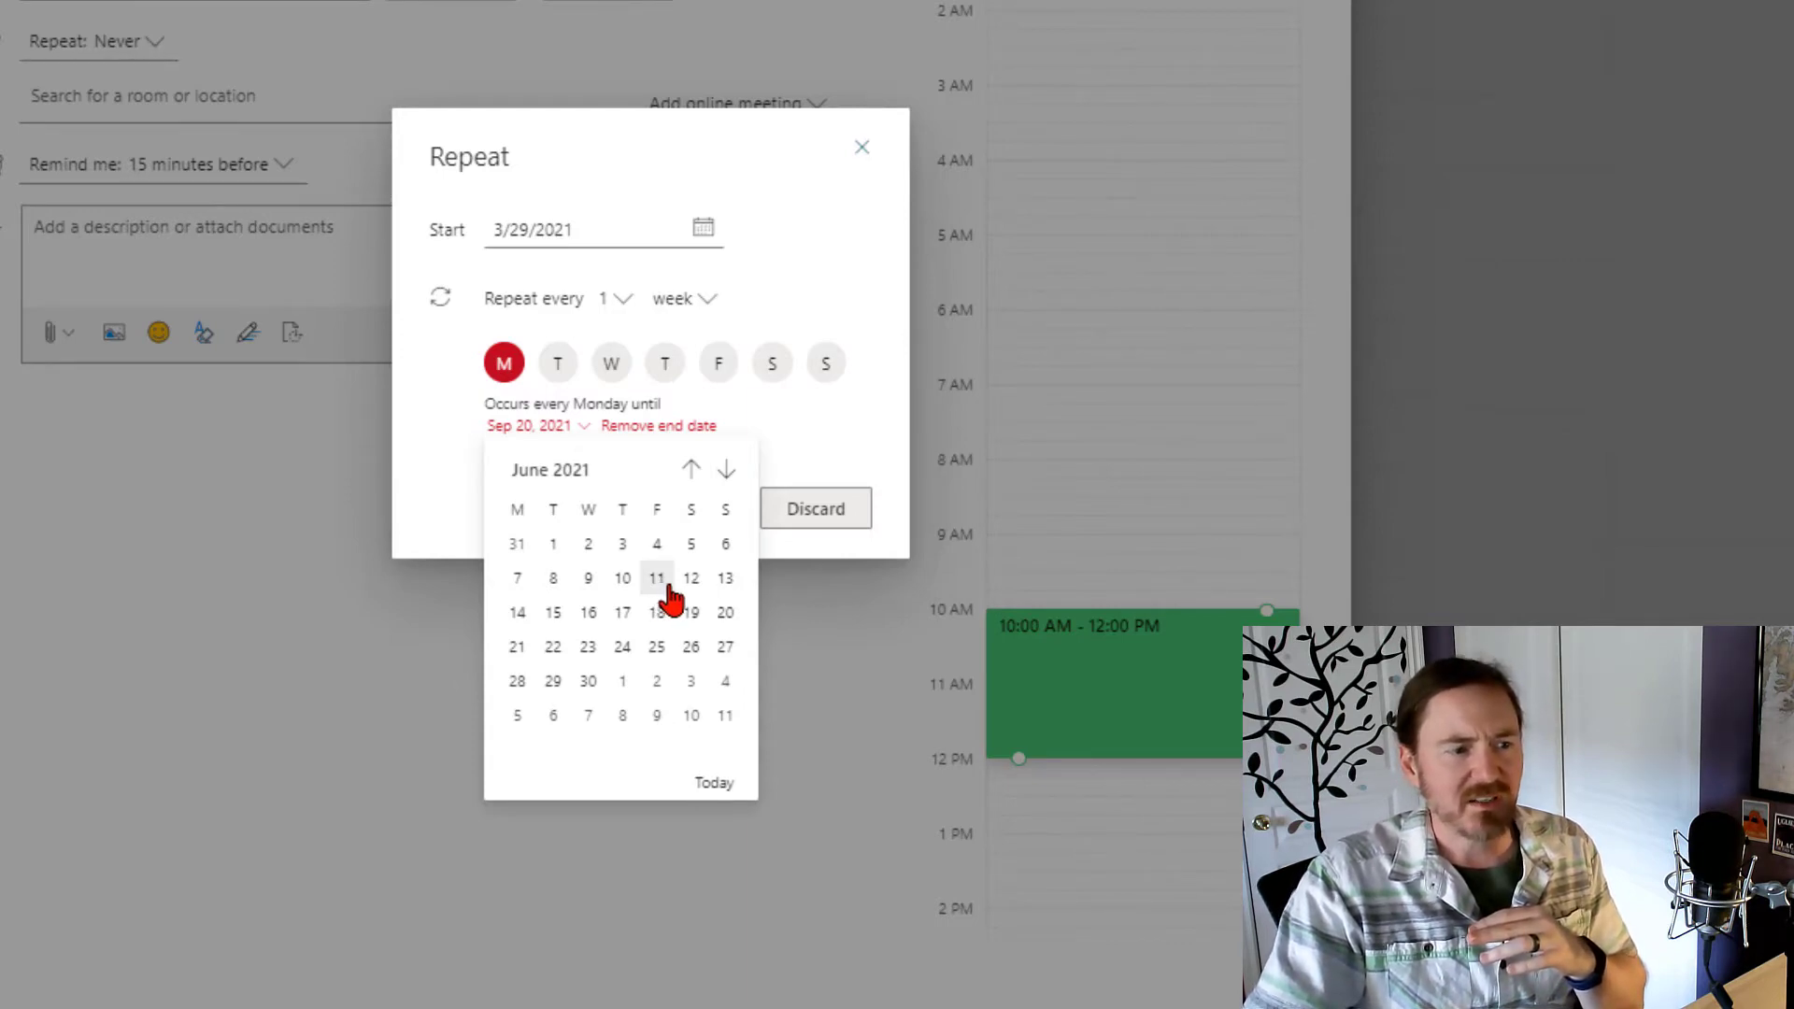
left_click(656, 578)
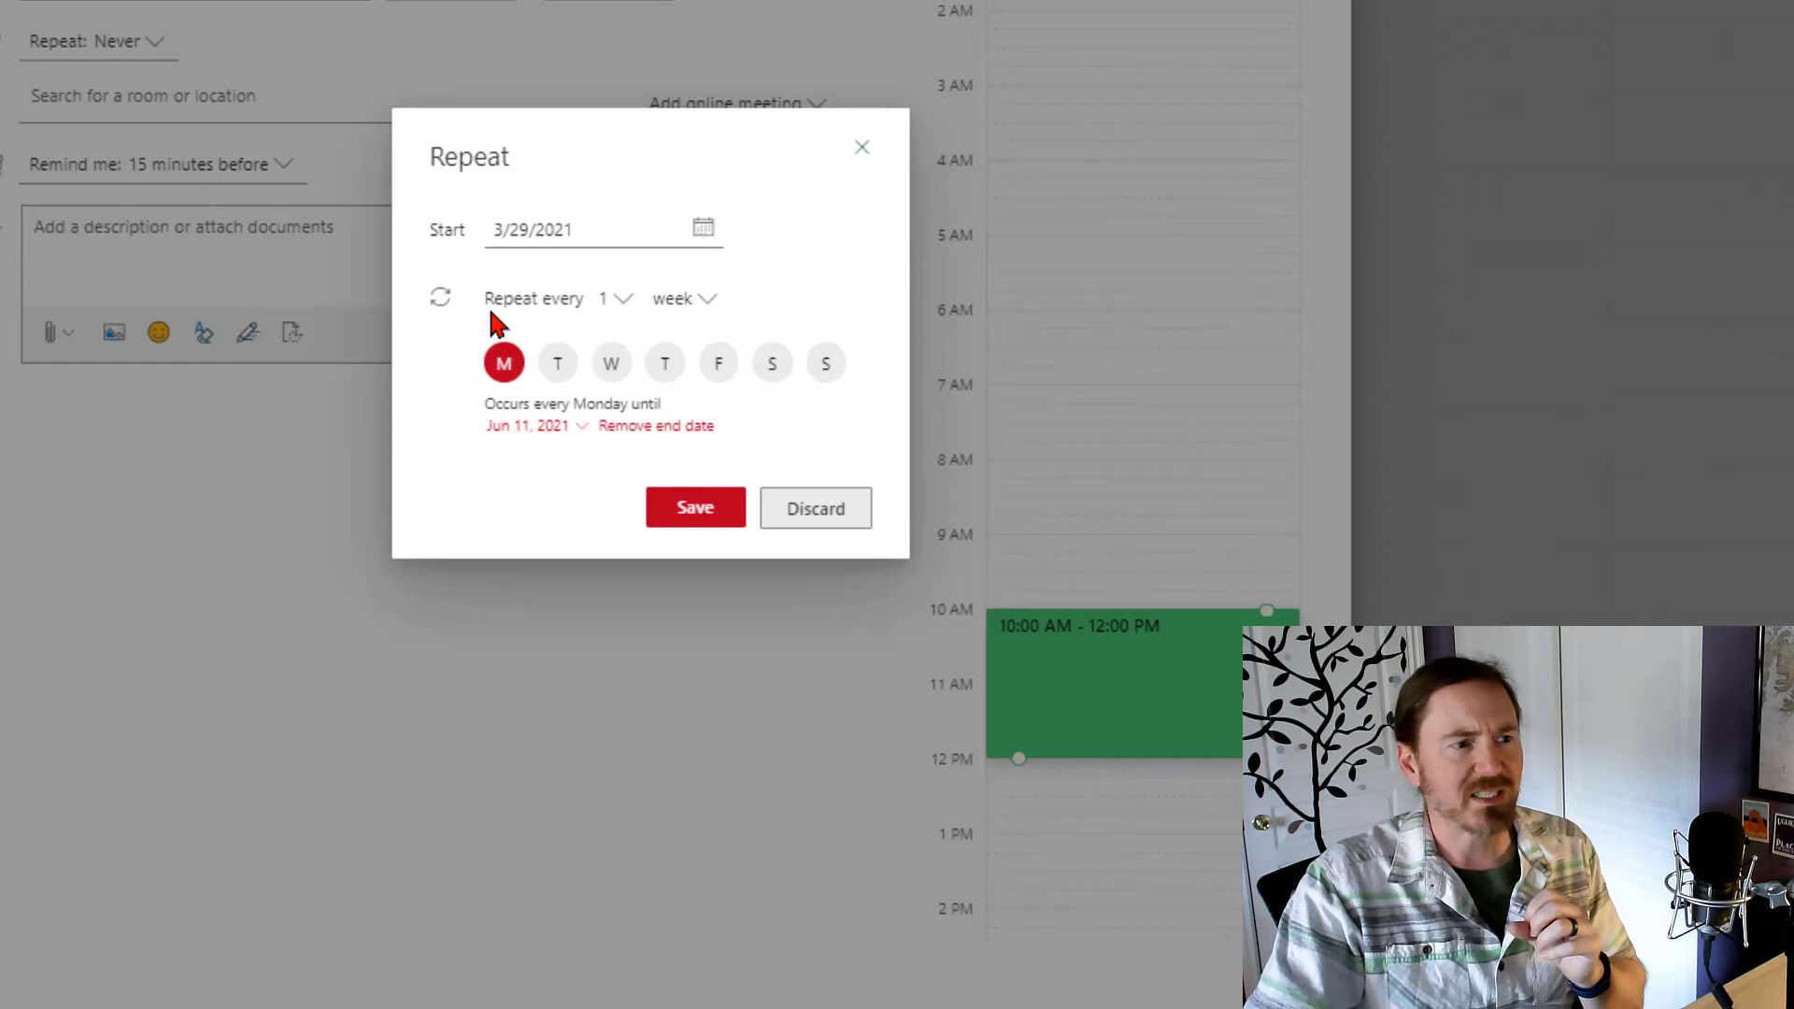
Save the every-Monday-until-Jun-11 repeat and keep the 15 minutes before reminder.
left_click(696, 521)
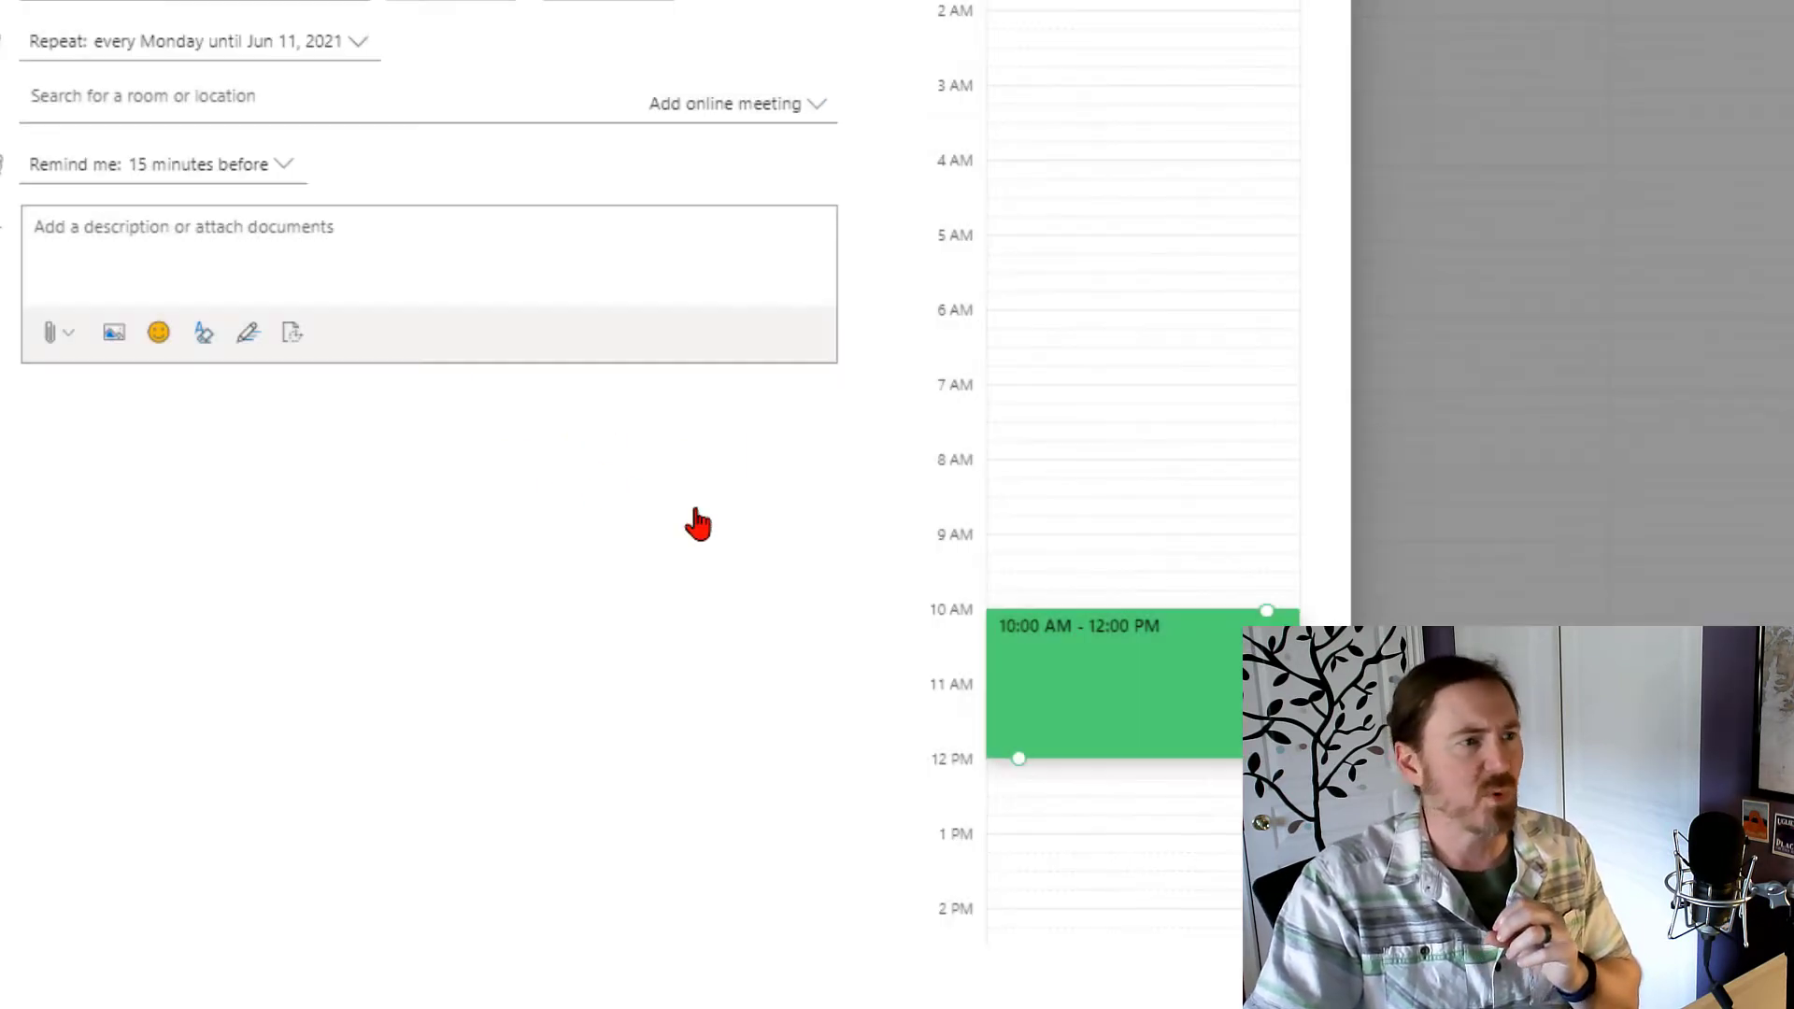
left_click(279, 174)
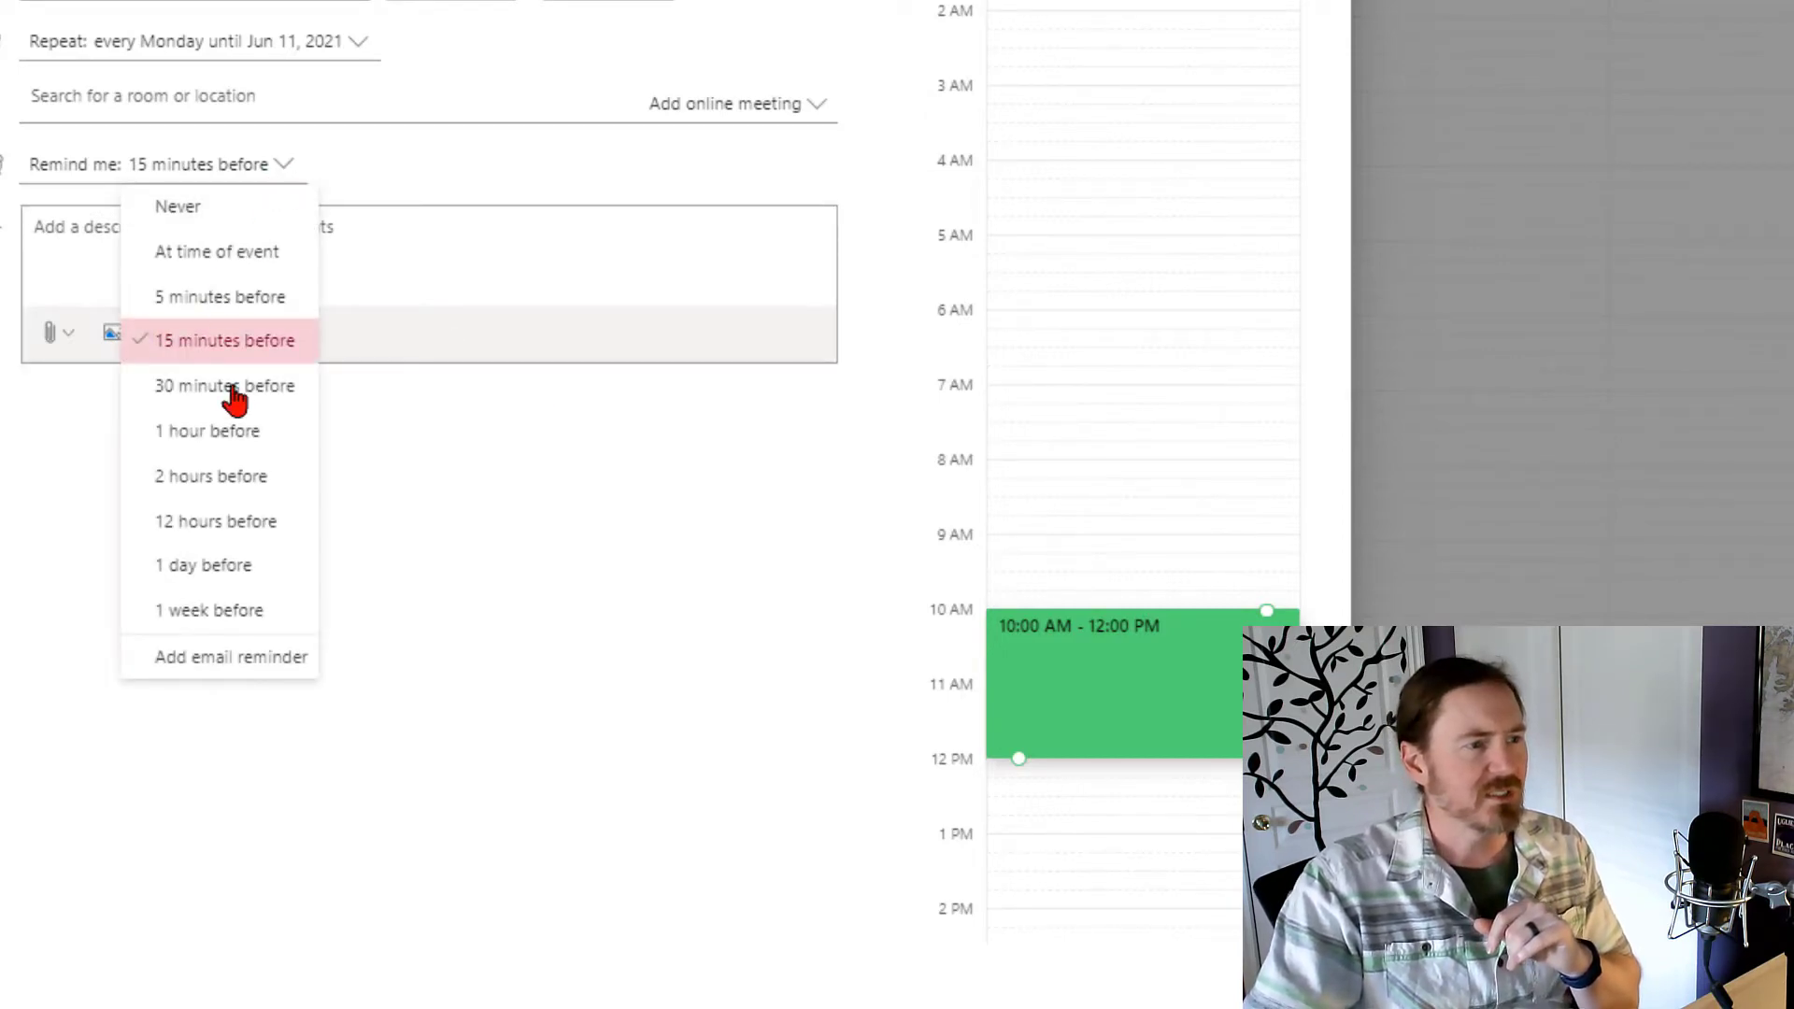
left_click(288, 353)
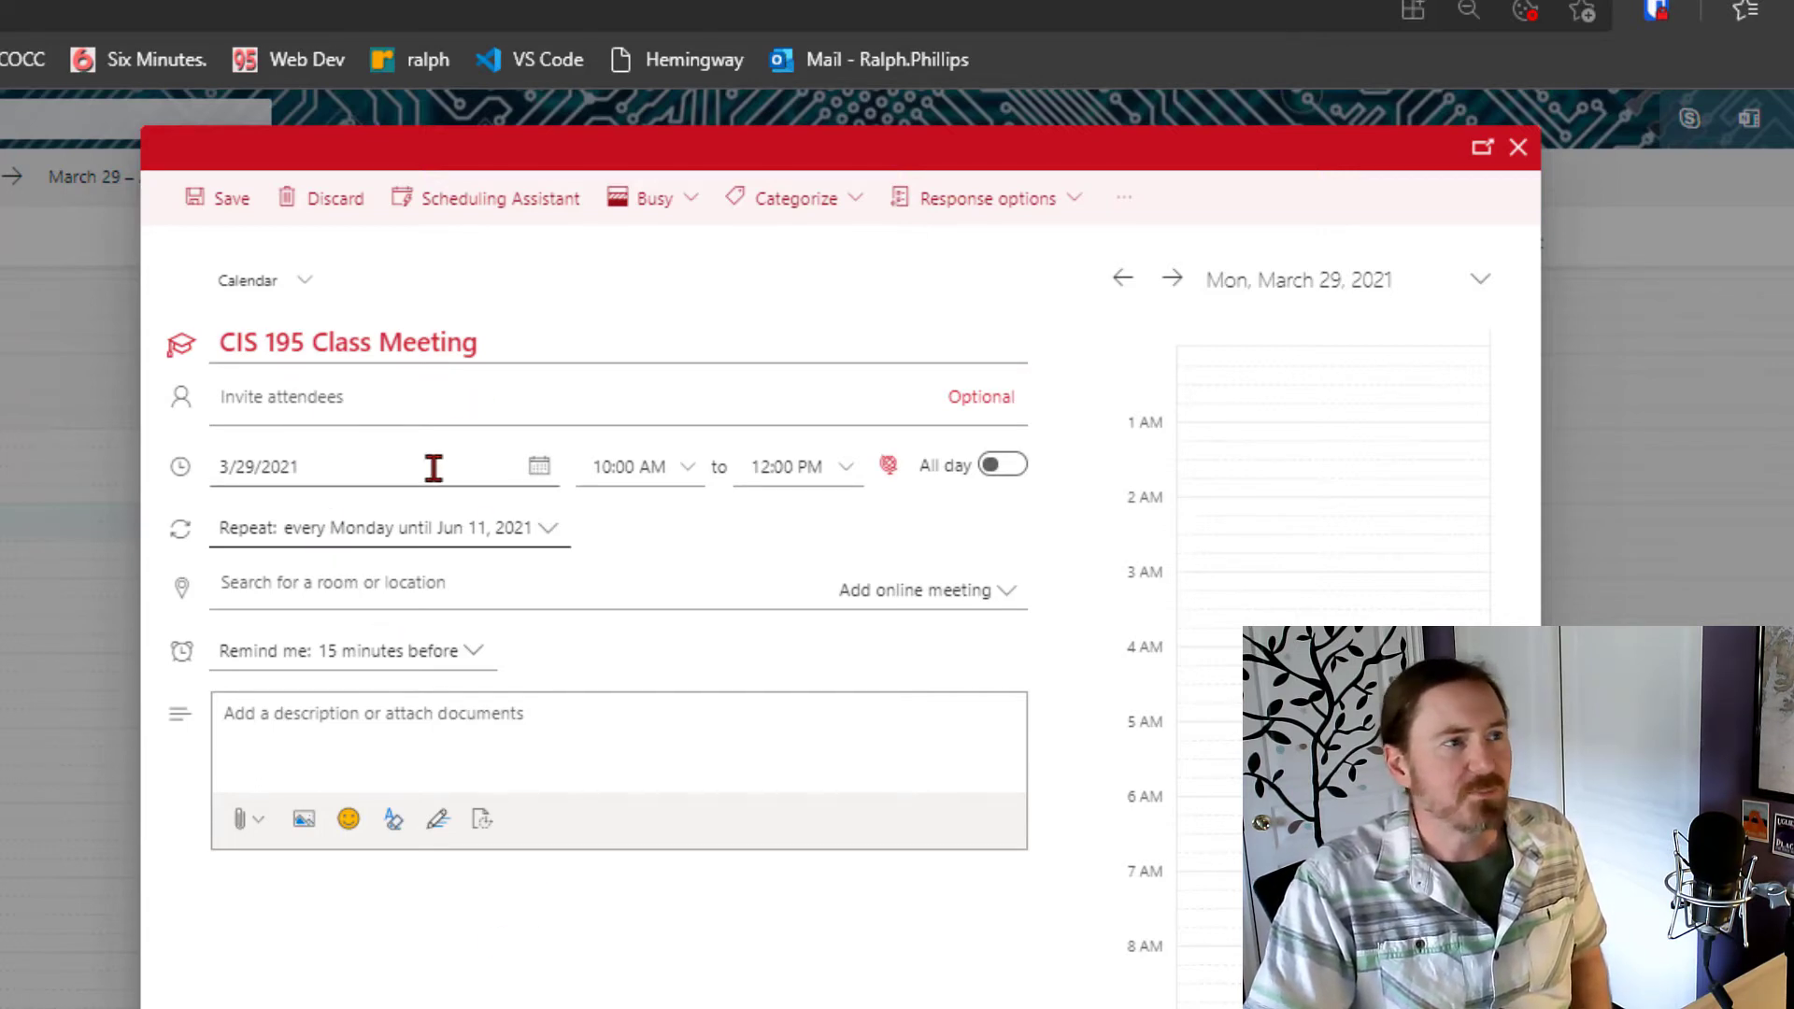
Save the CIS 195 Class Meeting, check two later weeks, then return to March 29.
left_click(222, 213)
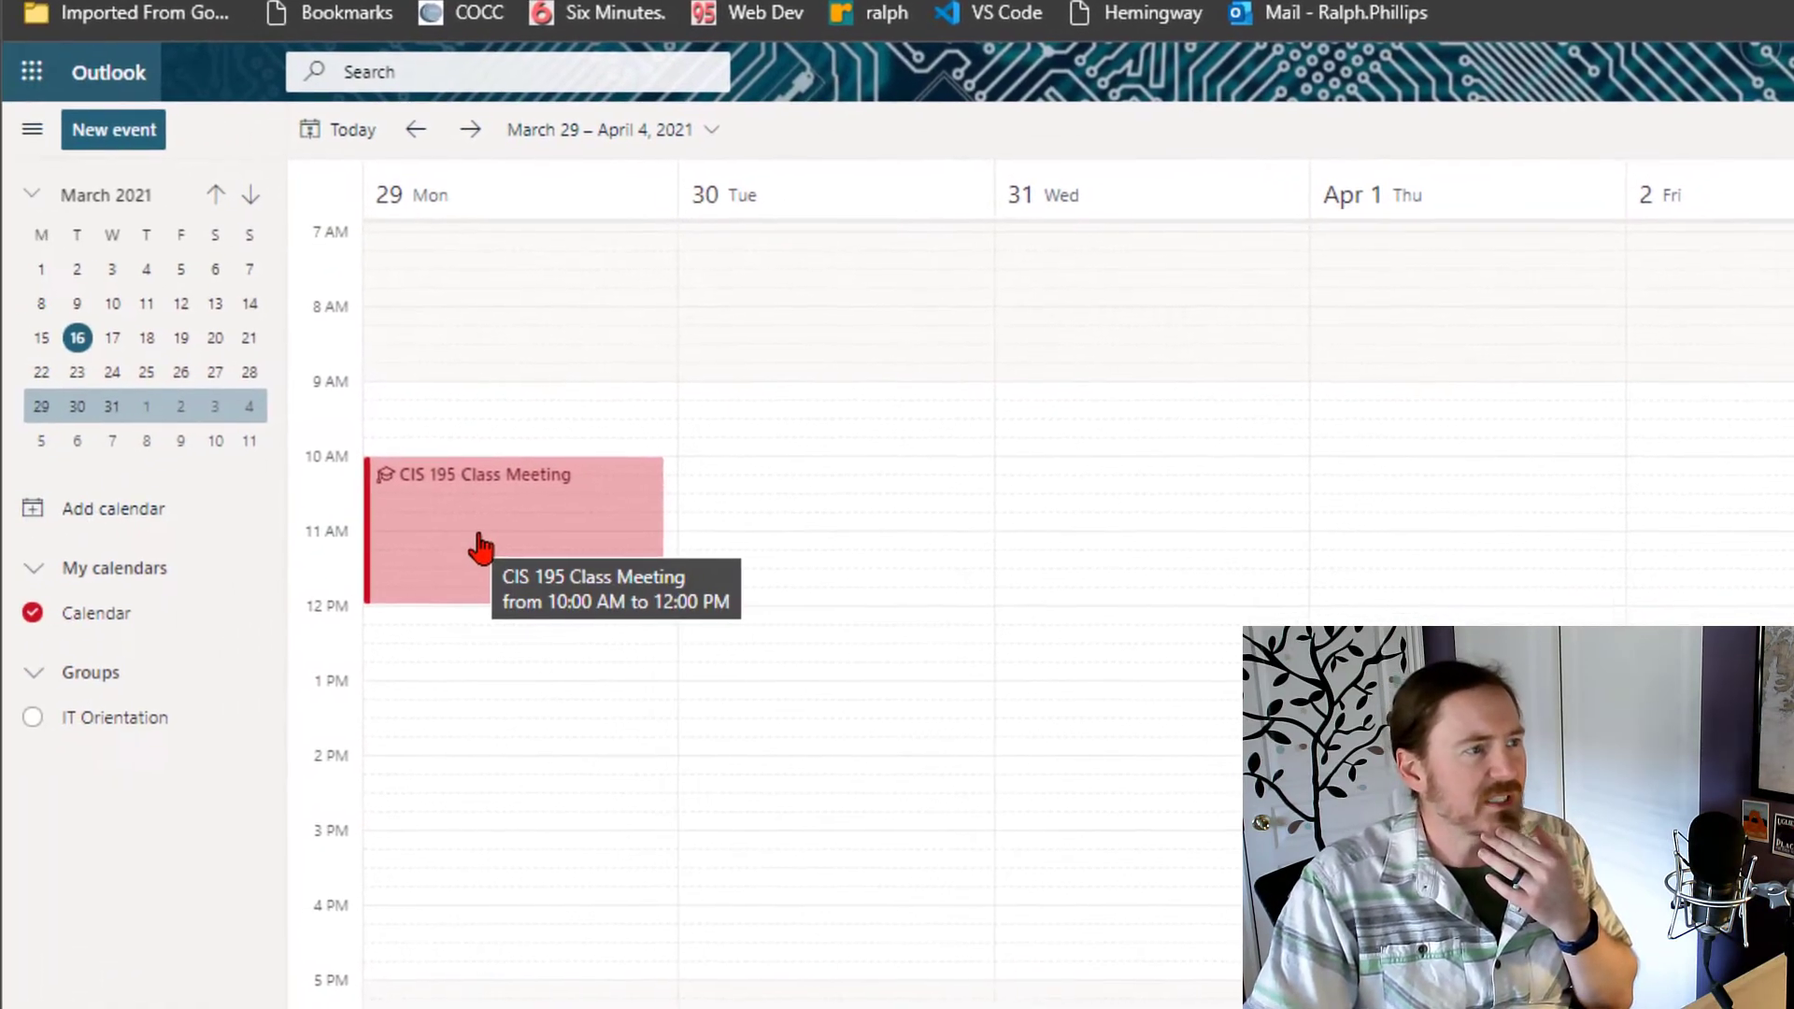
left_click(477, 131)
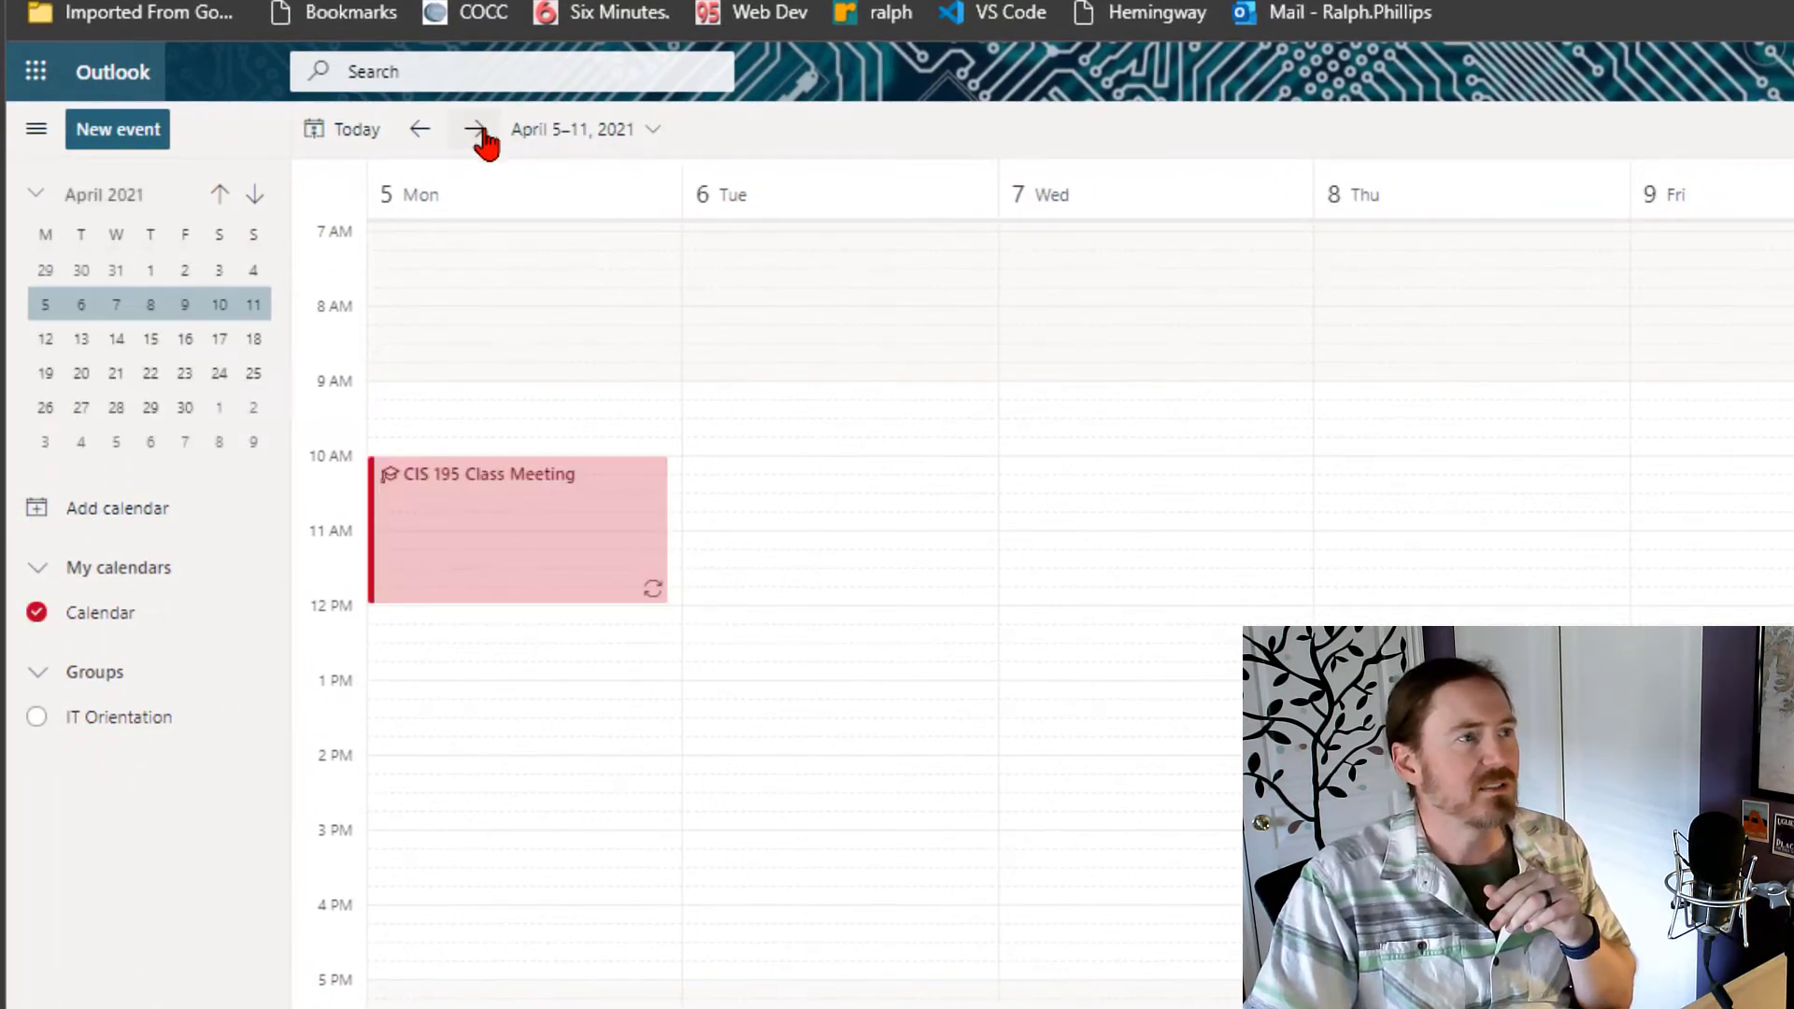
left_click(476, 131)
left_click(419, 129)
left_click(420, 129)
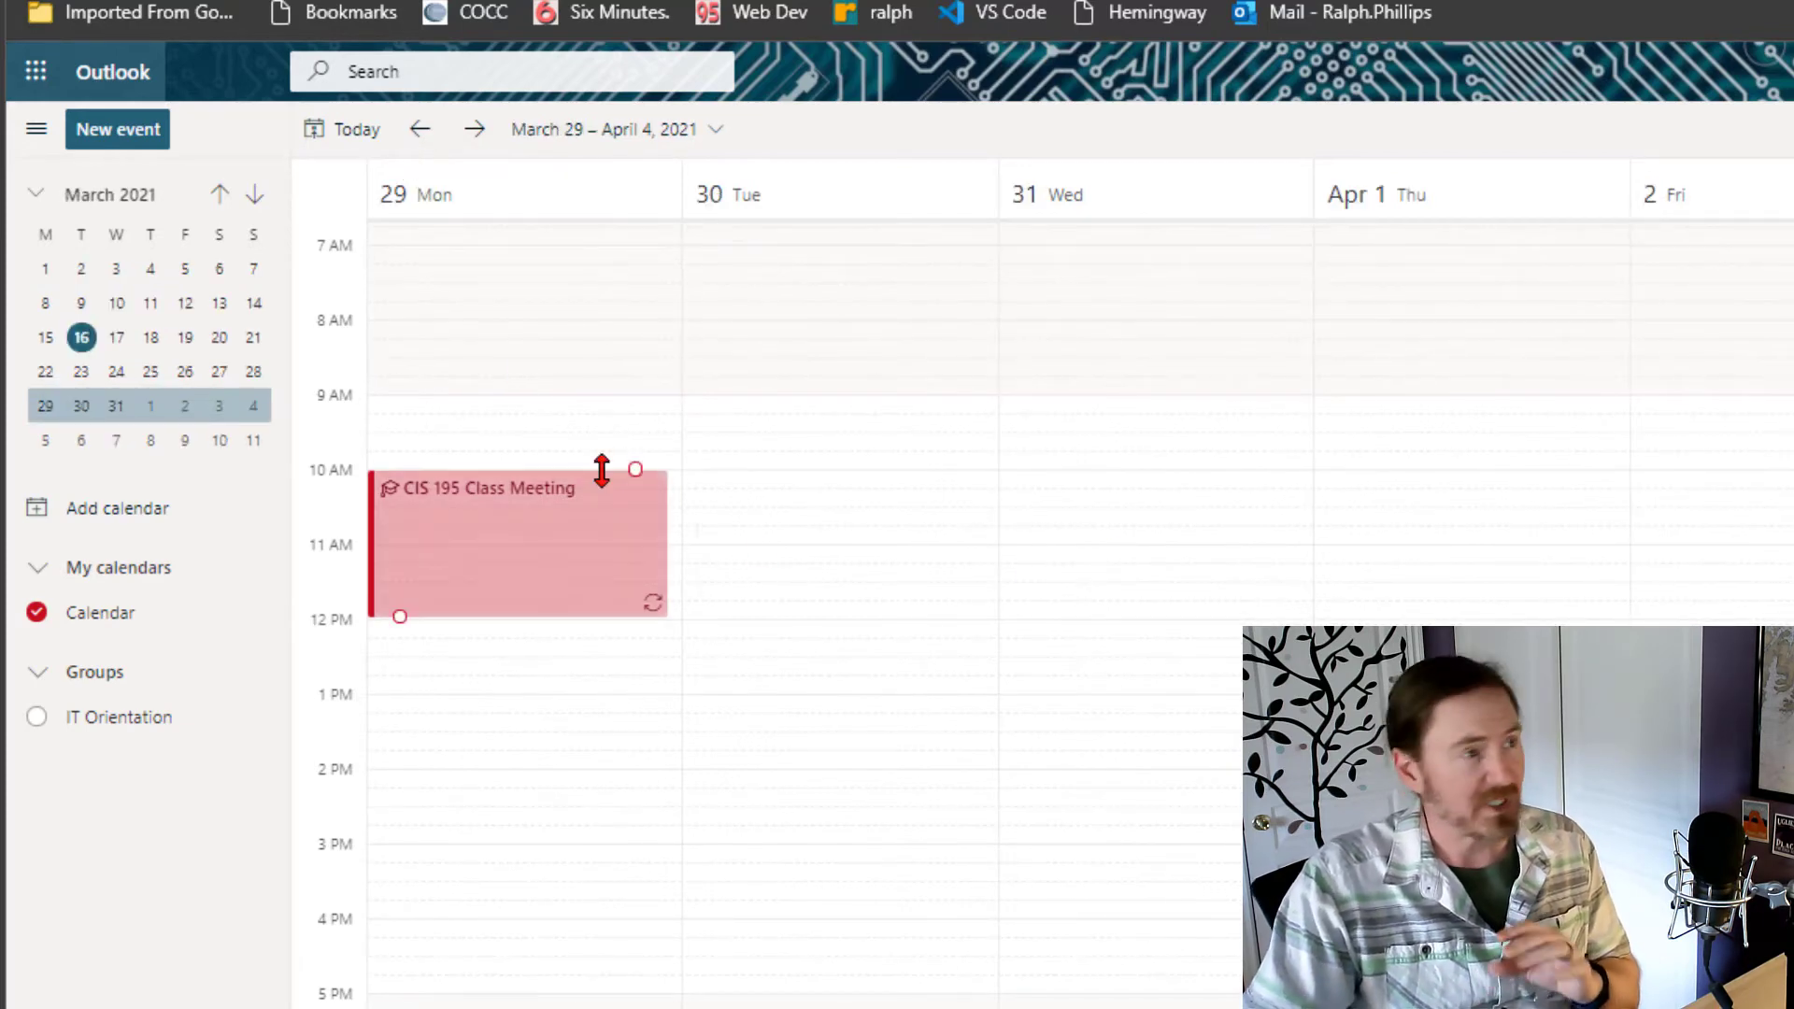
Draft a 'Sleep / Rest' event, move it to 3/28/2021, and bring up its end-time options.
left_click(390, 280)
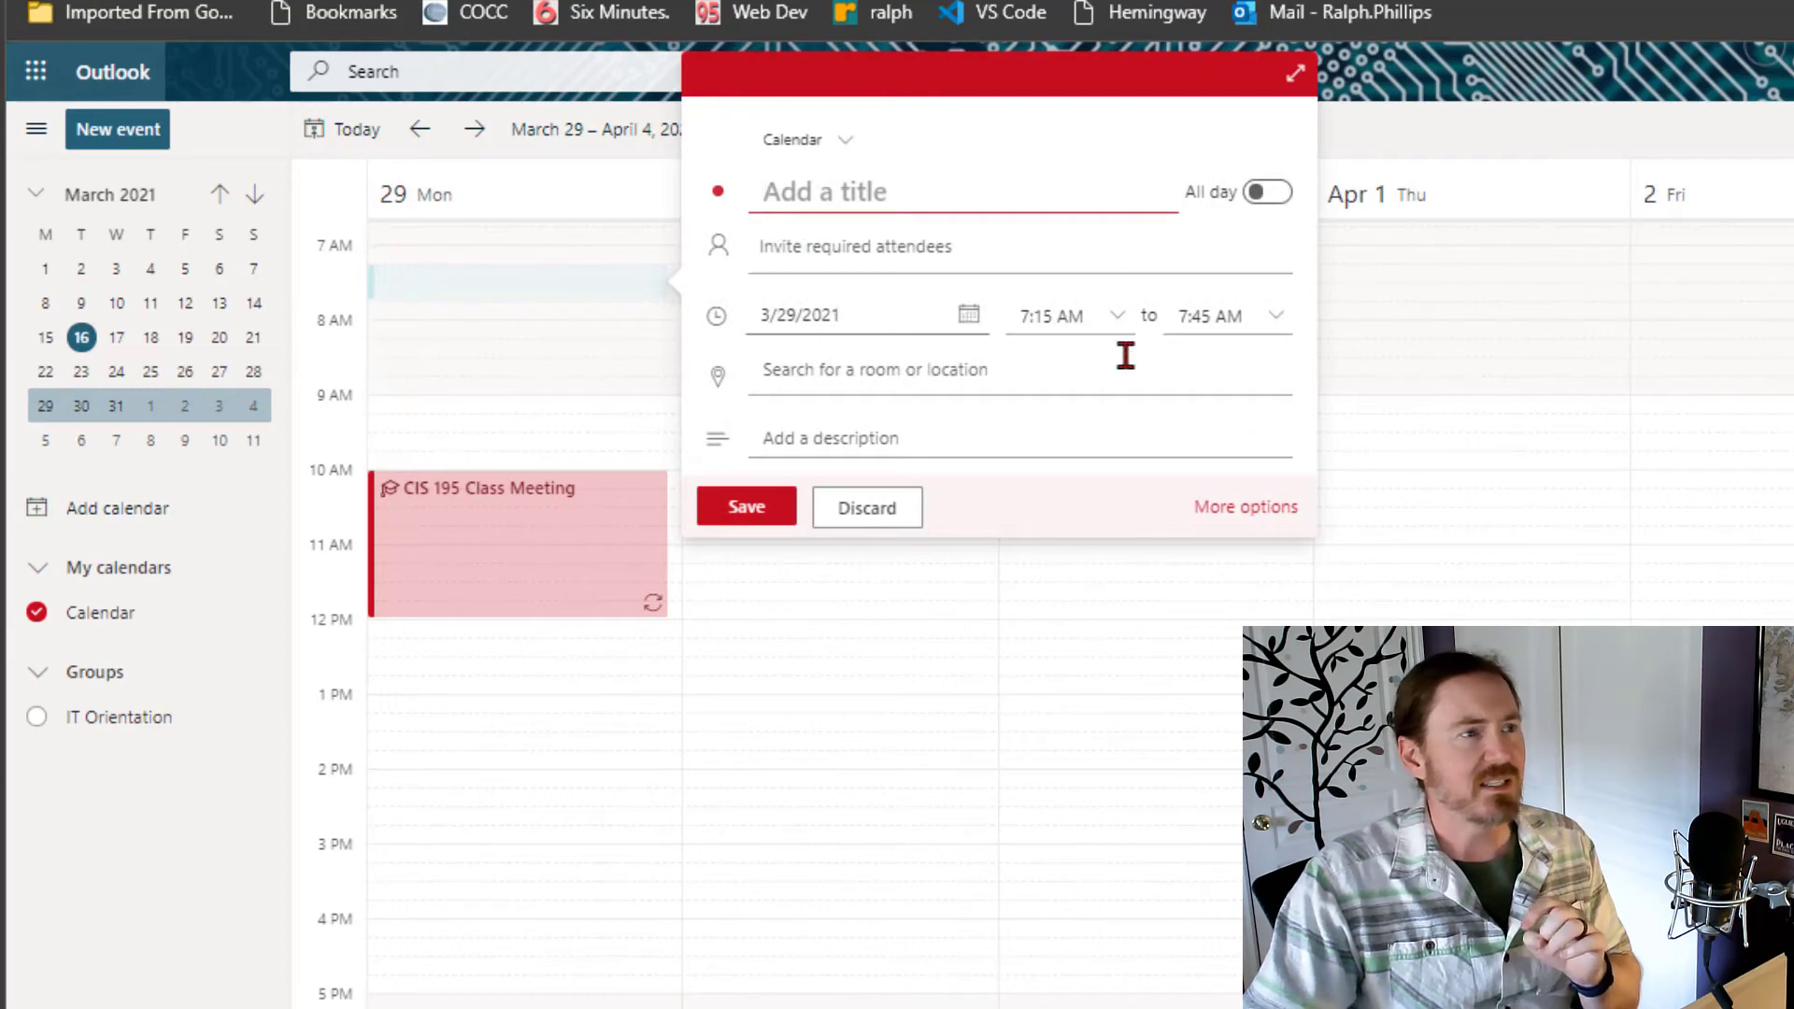
type("See")
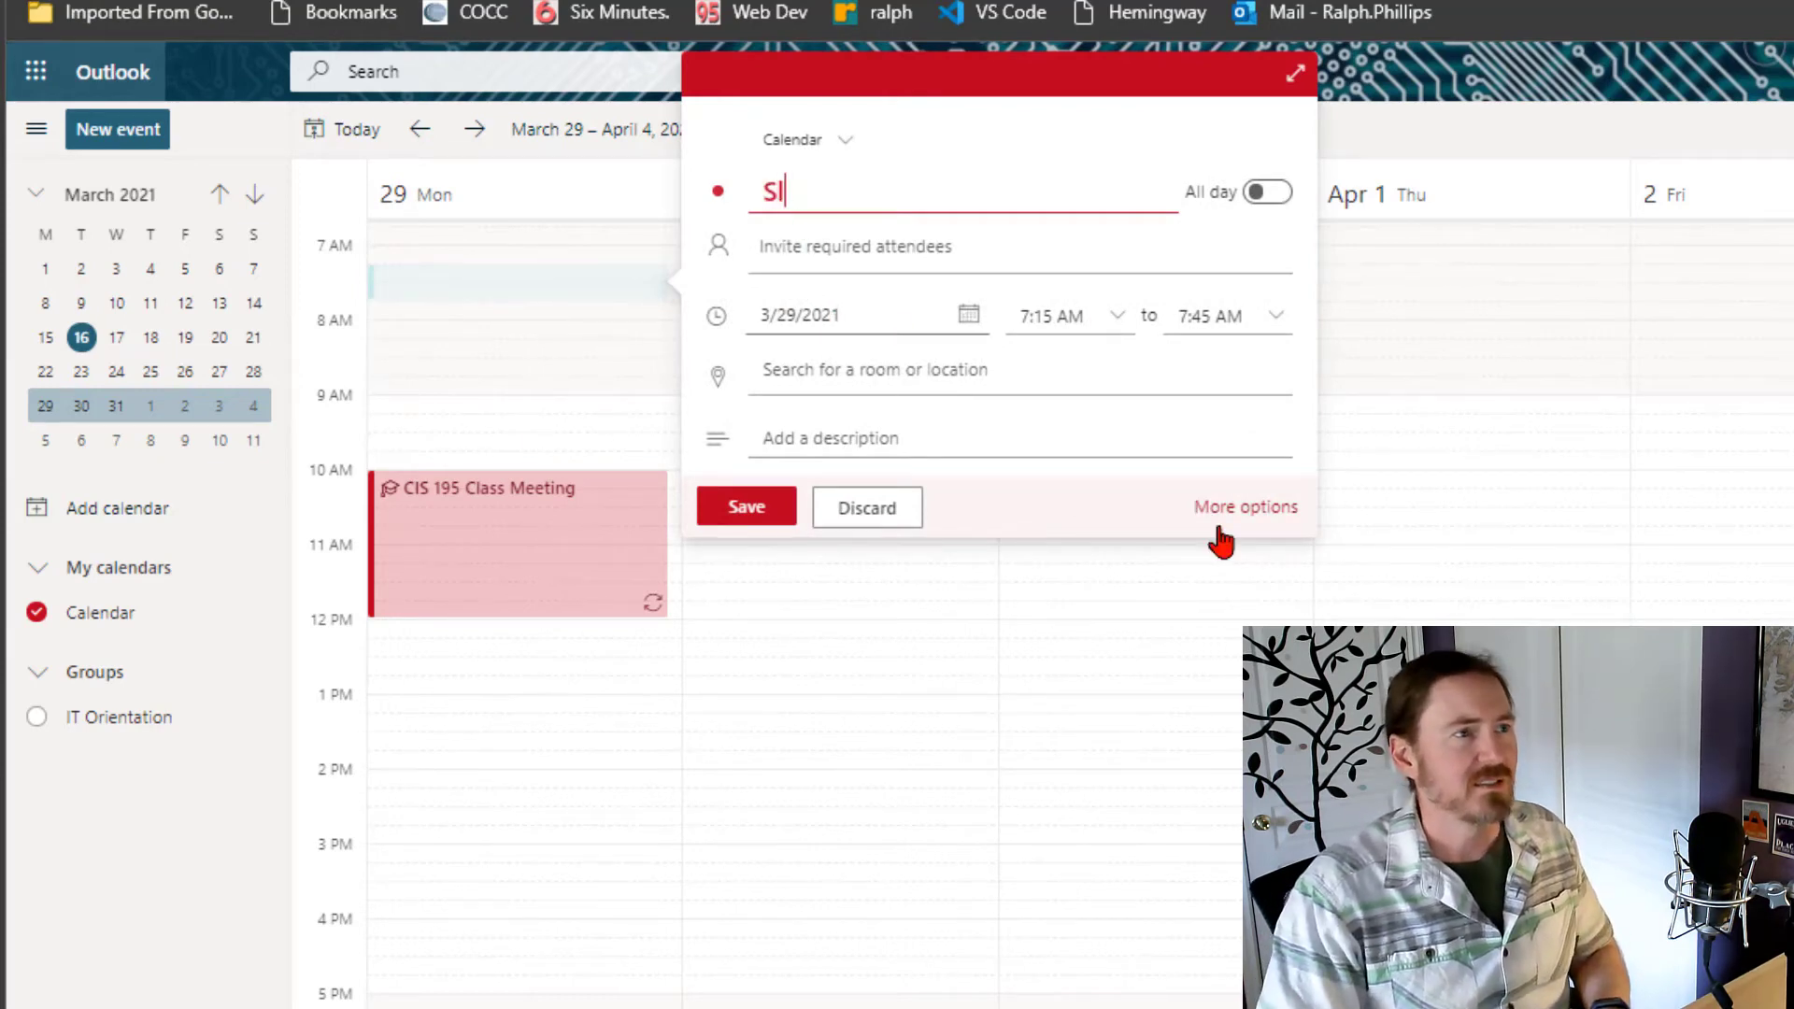
type("ep / Rest")
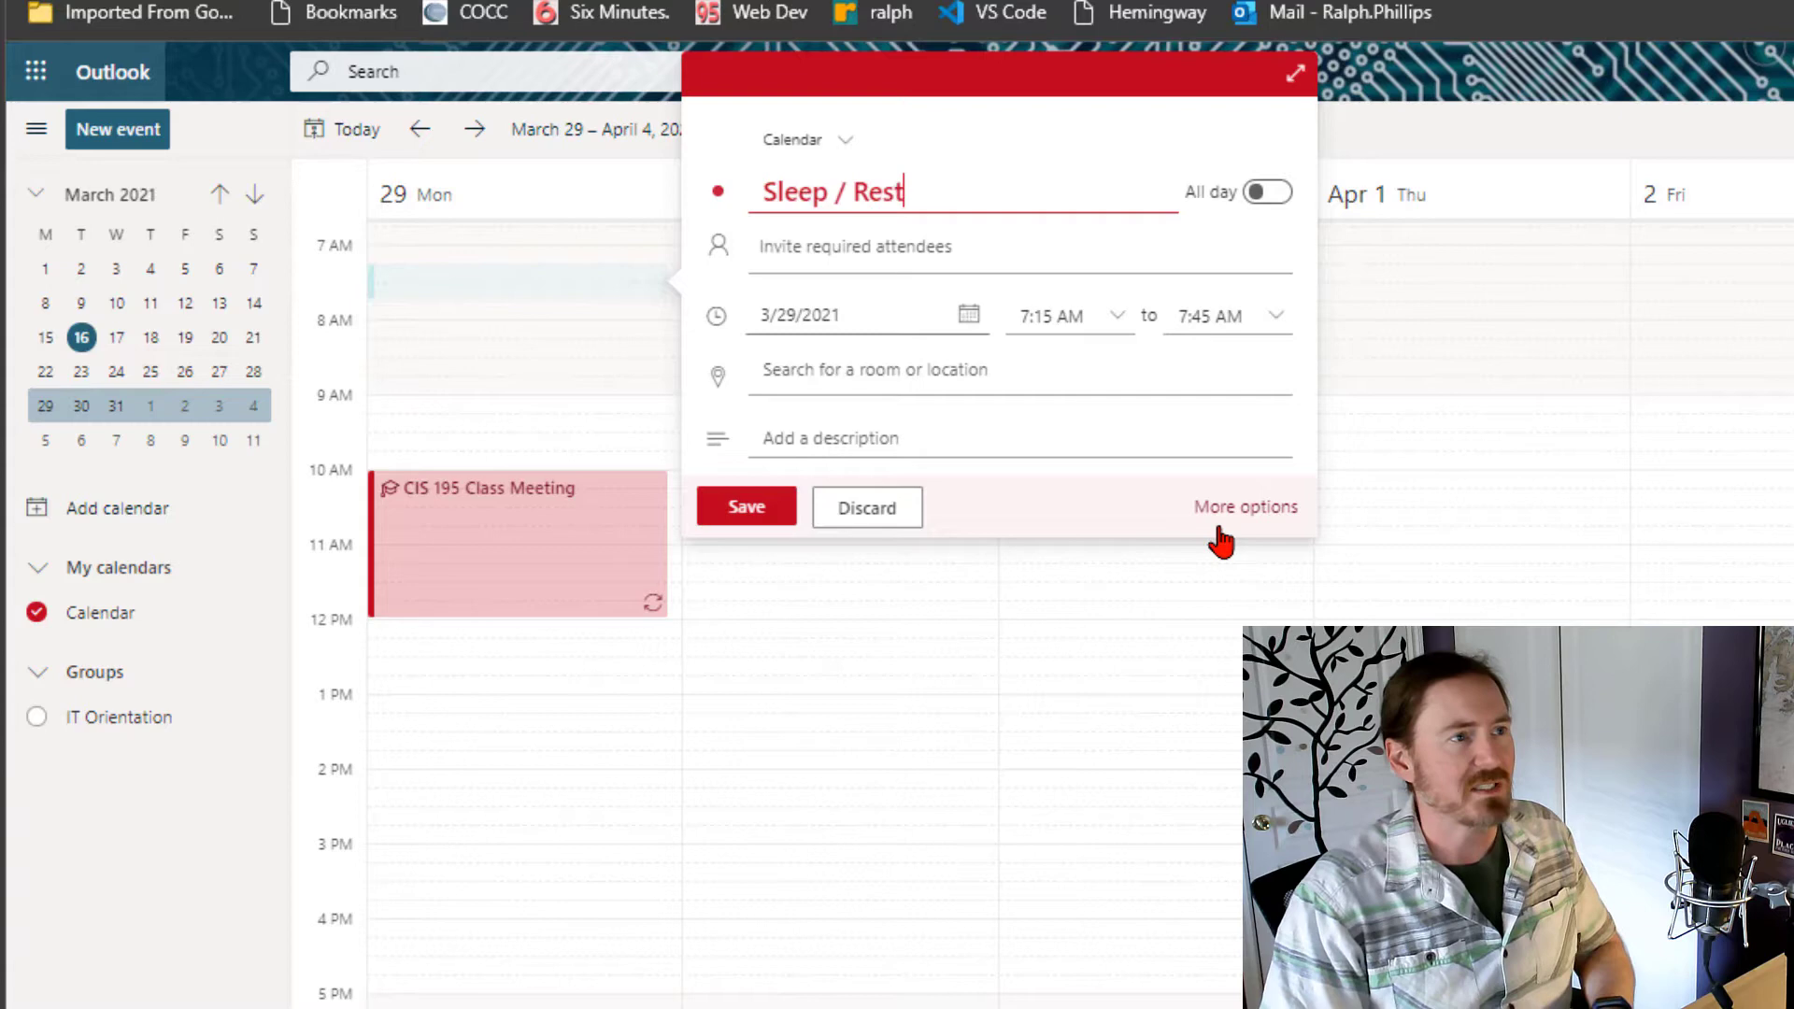
left_click(885, 316)
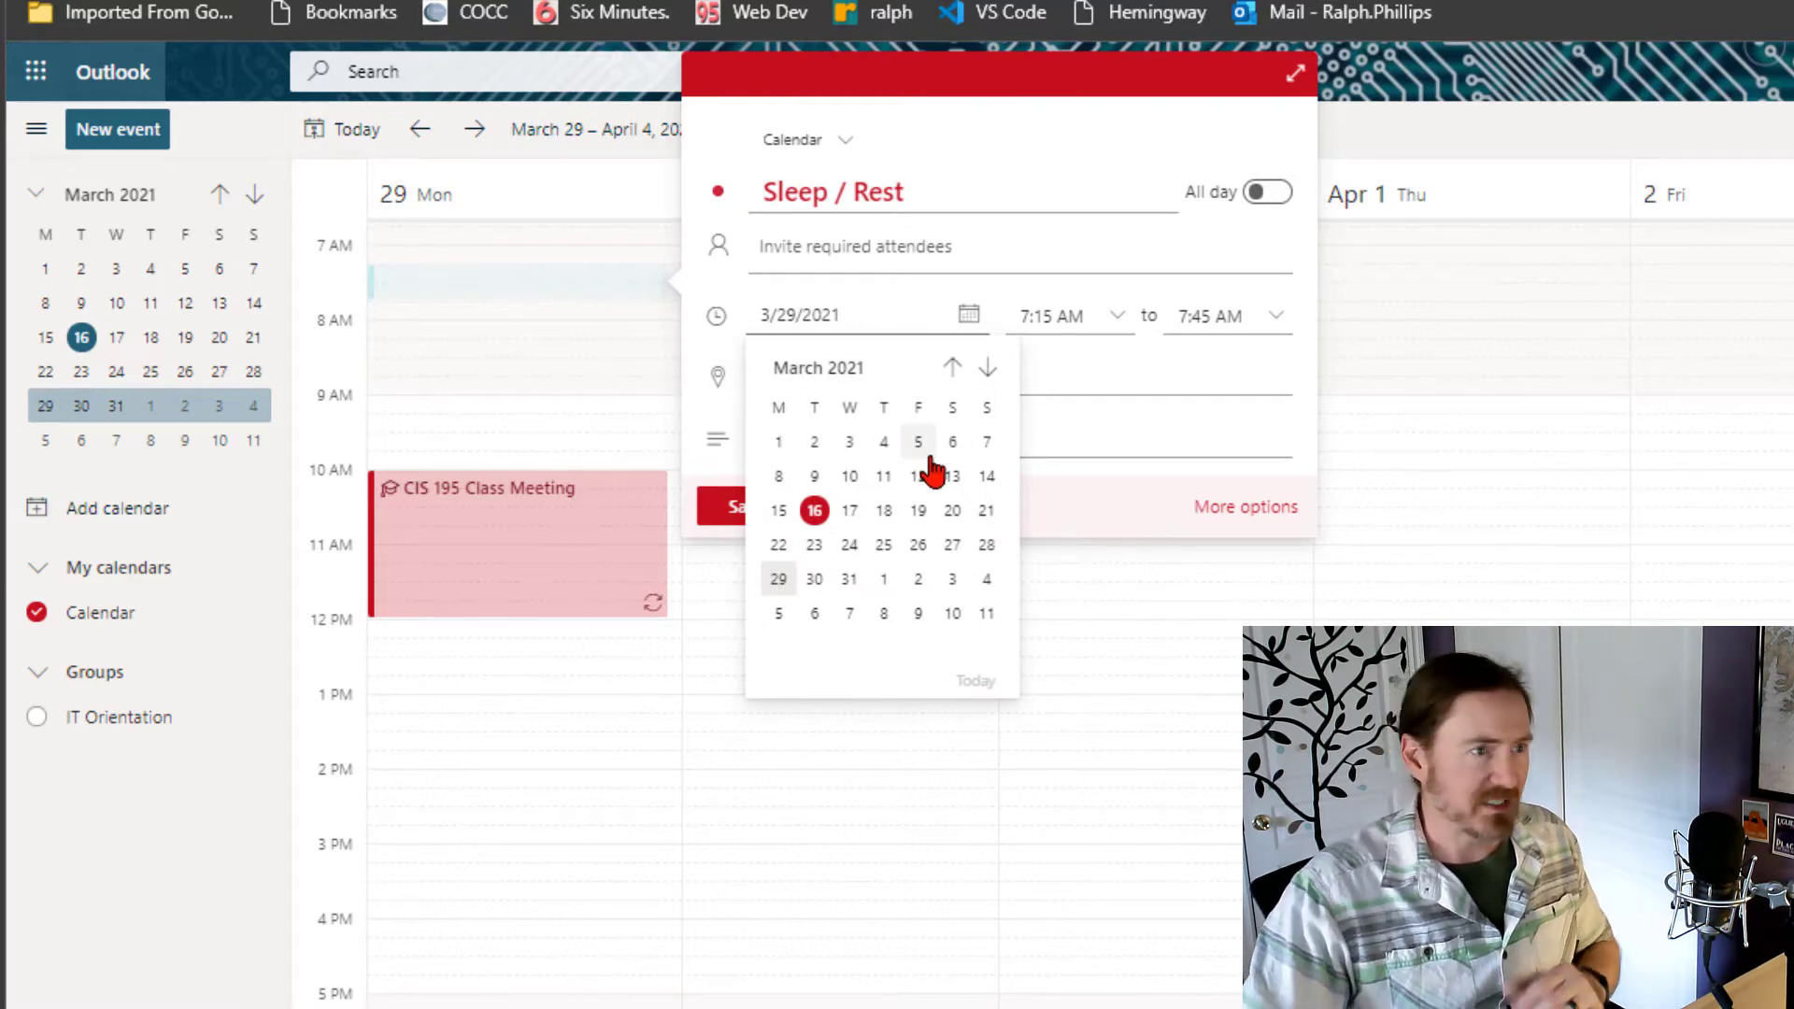
left_click(987, 546)
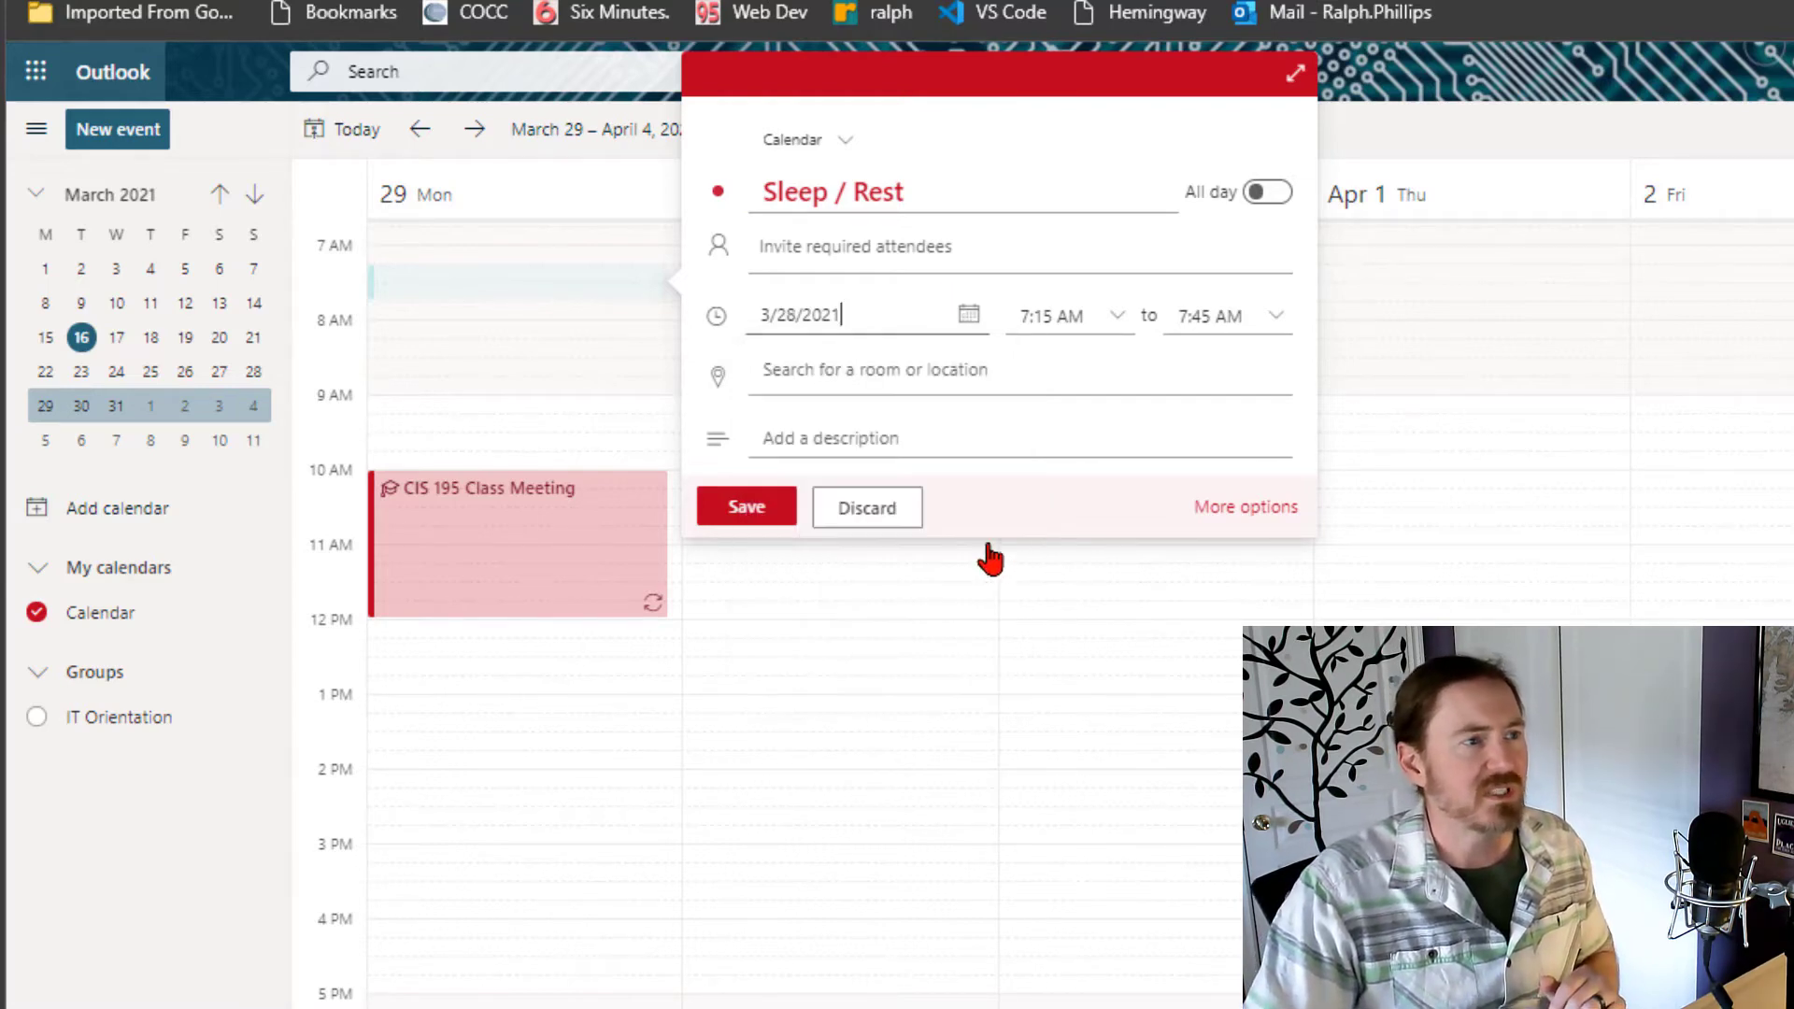
left_click(1280, 320)
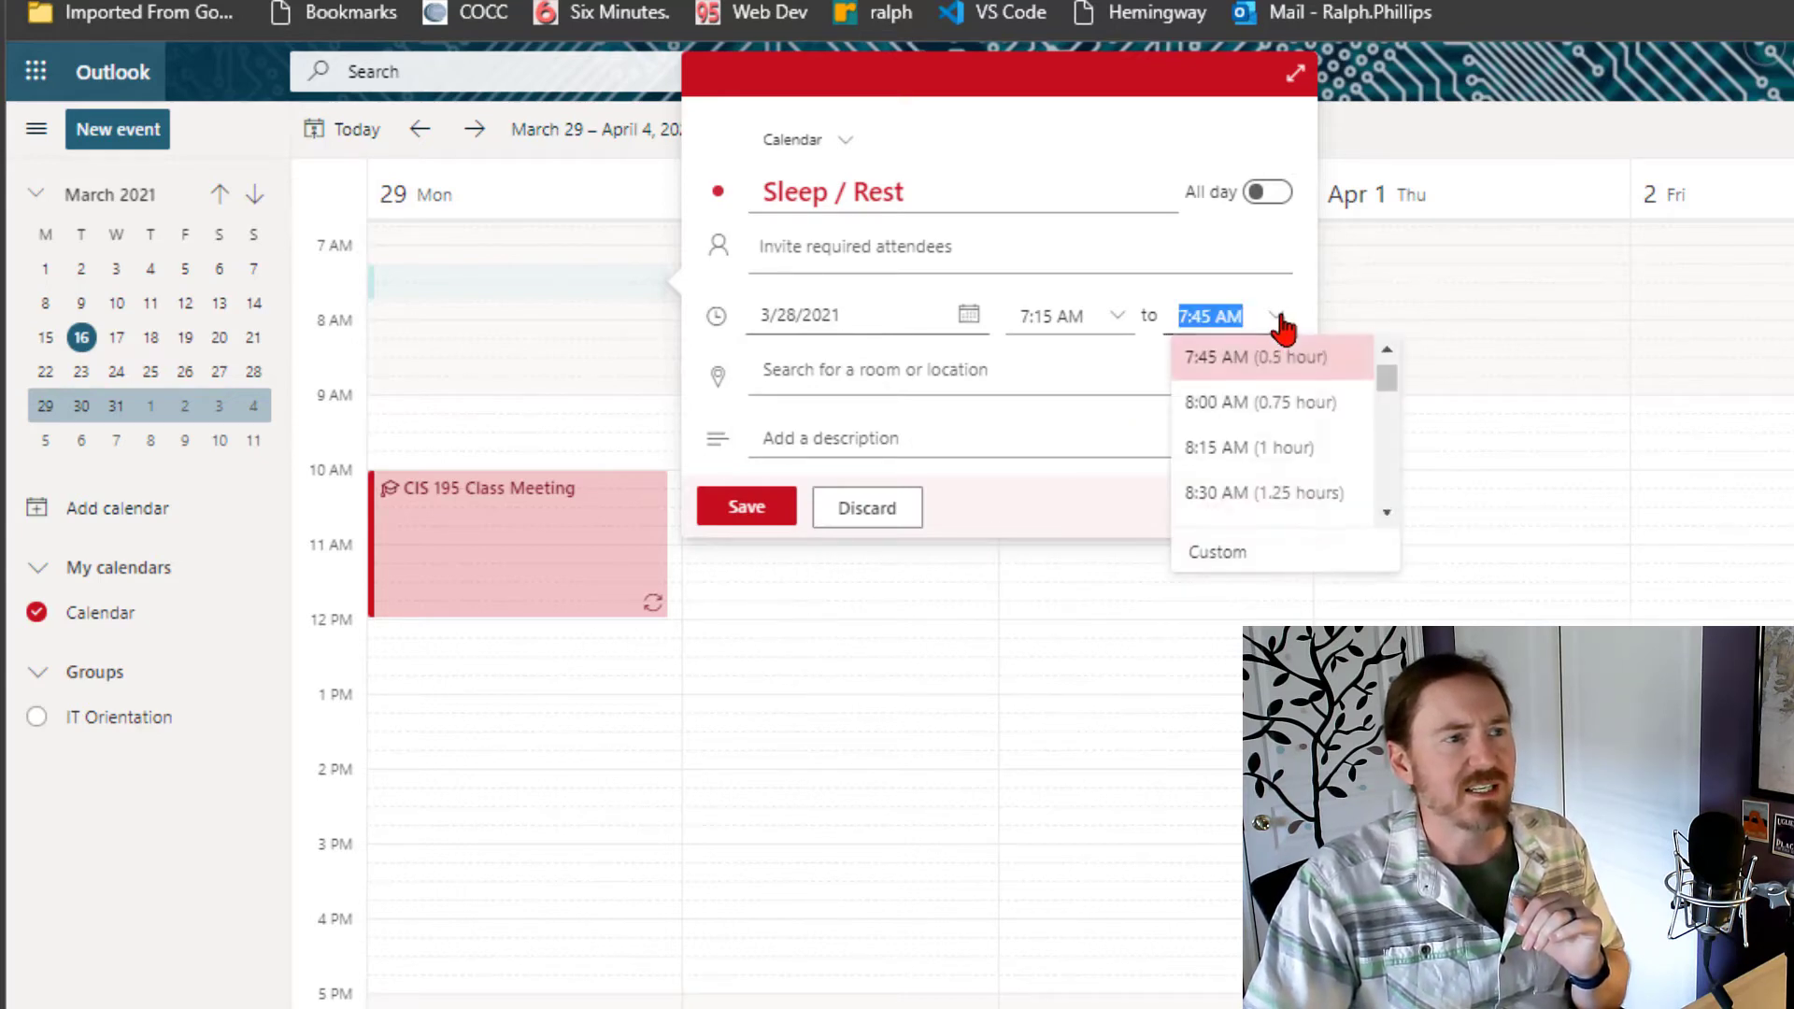
left_click(1117, 322)
left_click(1282, 323)
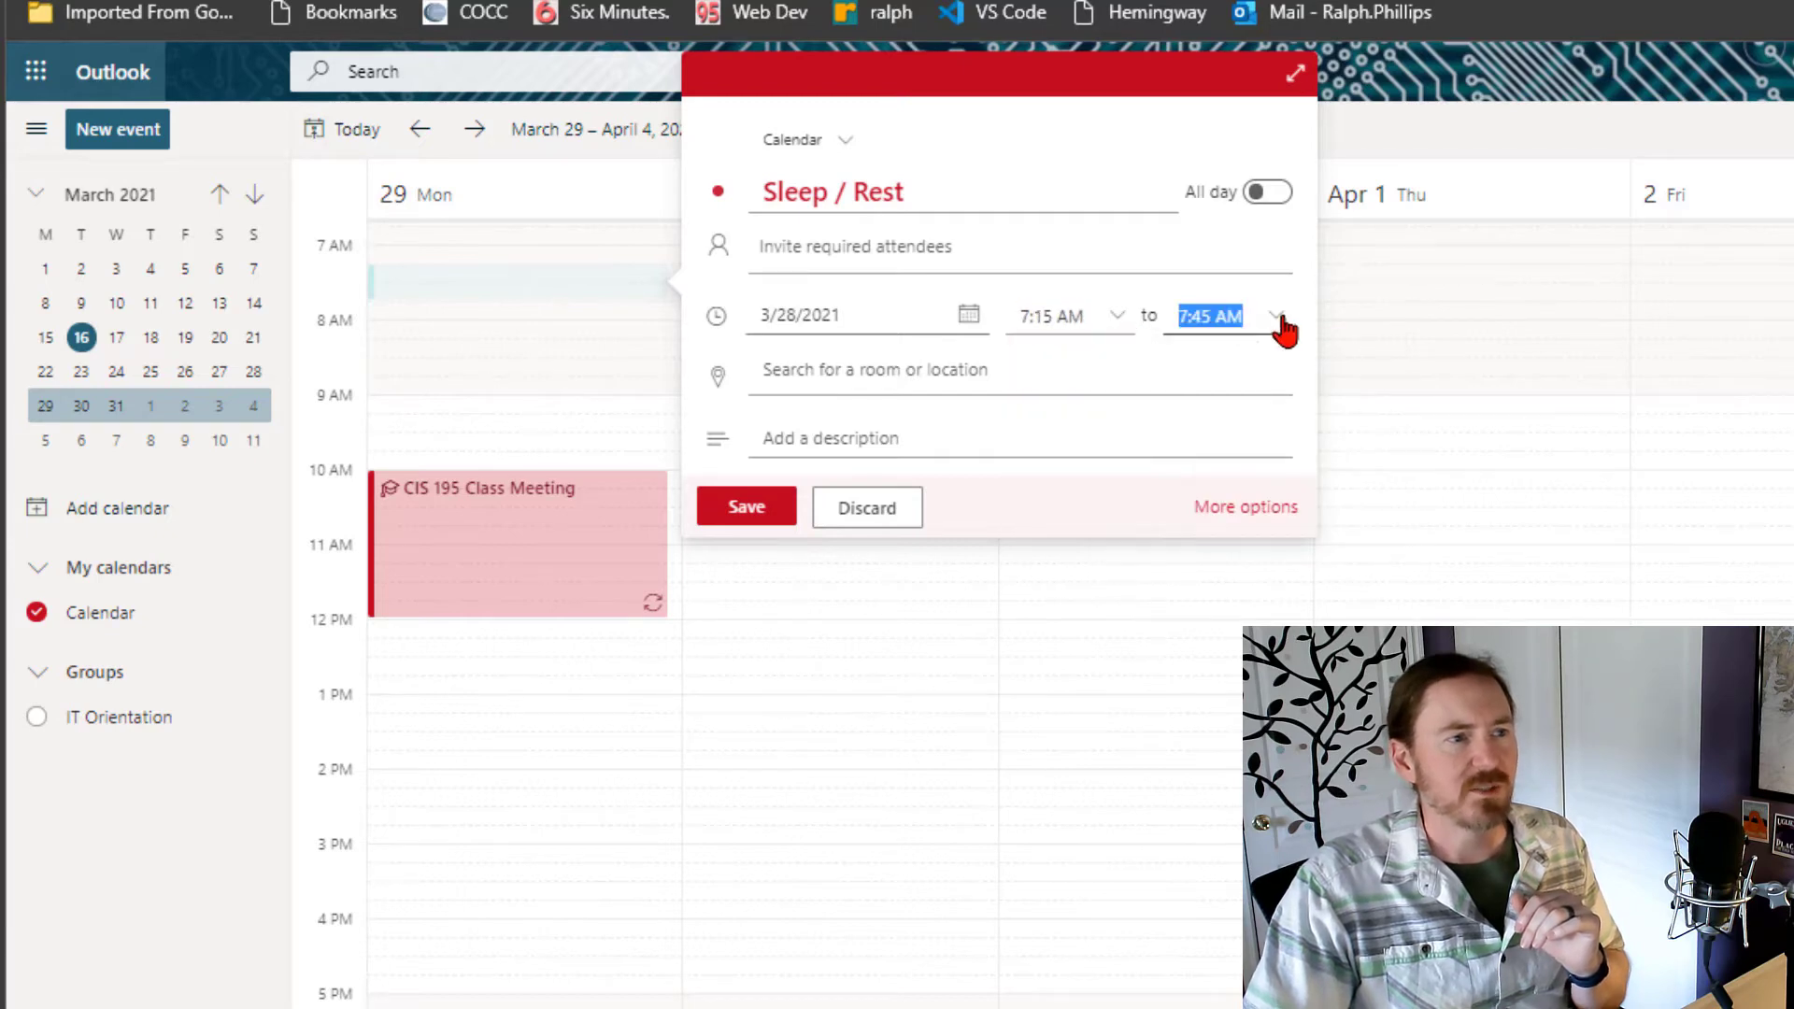
Choose a custom end with its own date and start Sleep / Rest at 9:45 PM.
left_click(1253, 561)
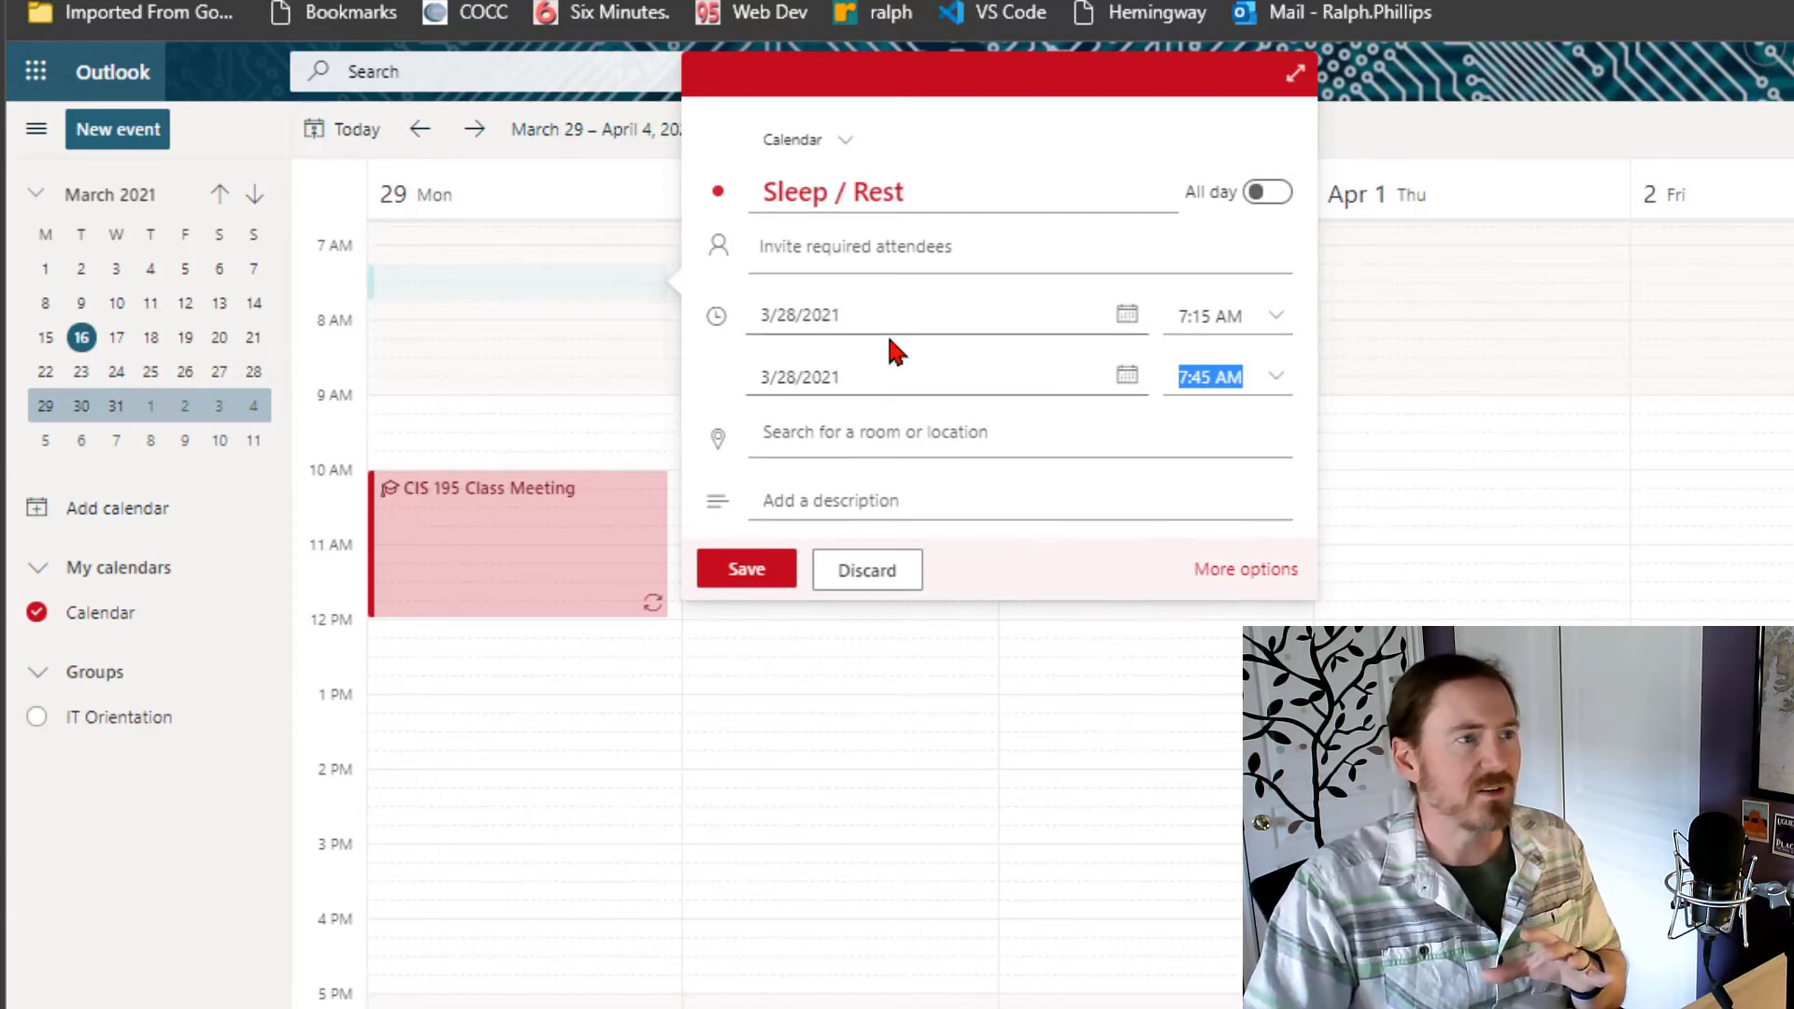
left_click(1277, 318)
left_click(1276, 318)
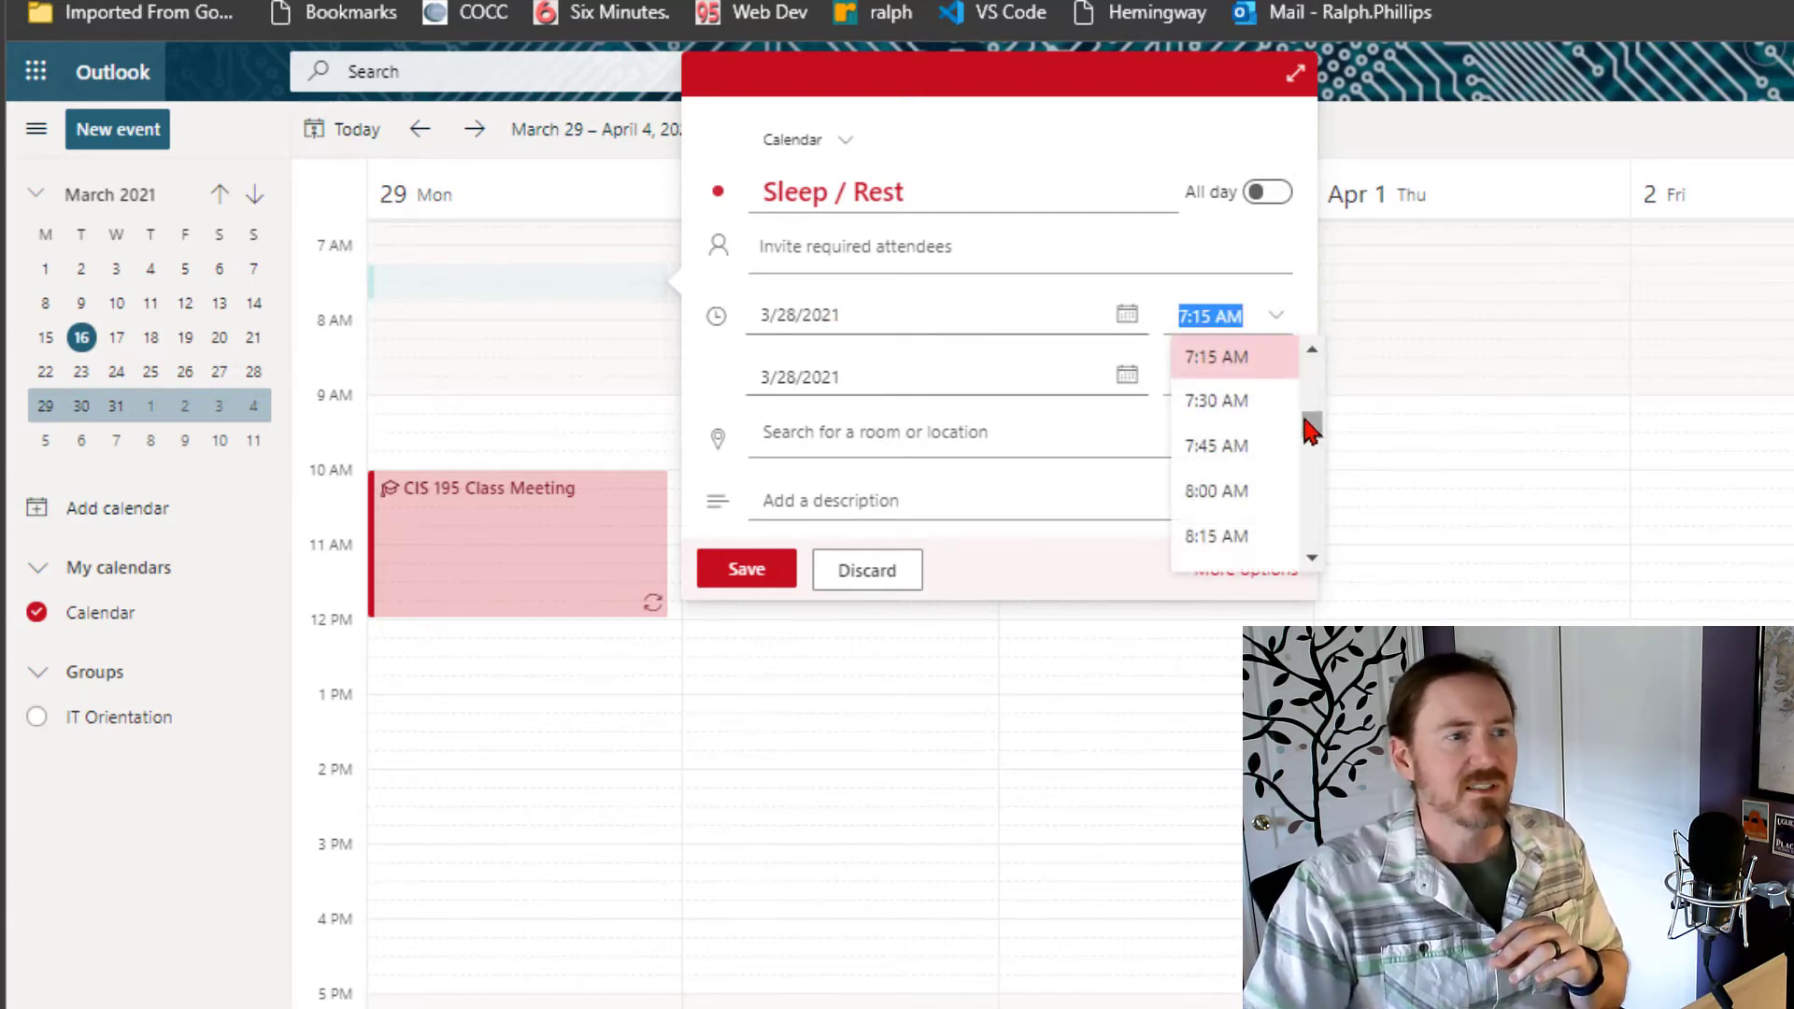
left_click_drag(1308, 425, 1312, 525)
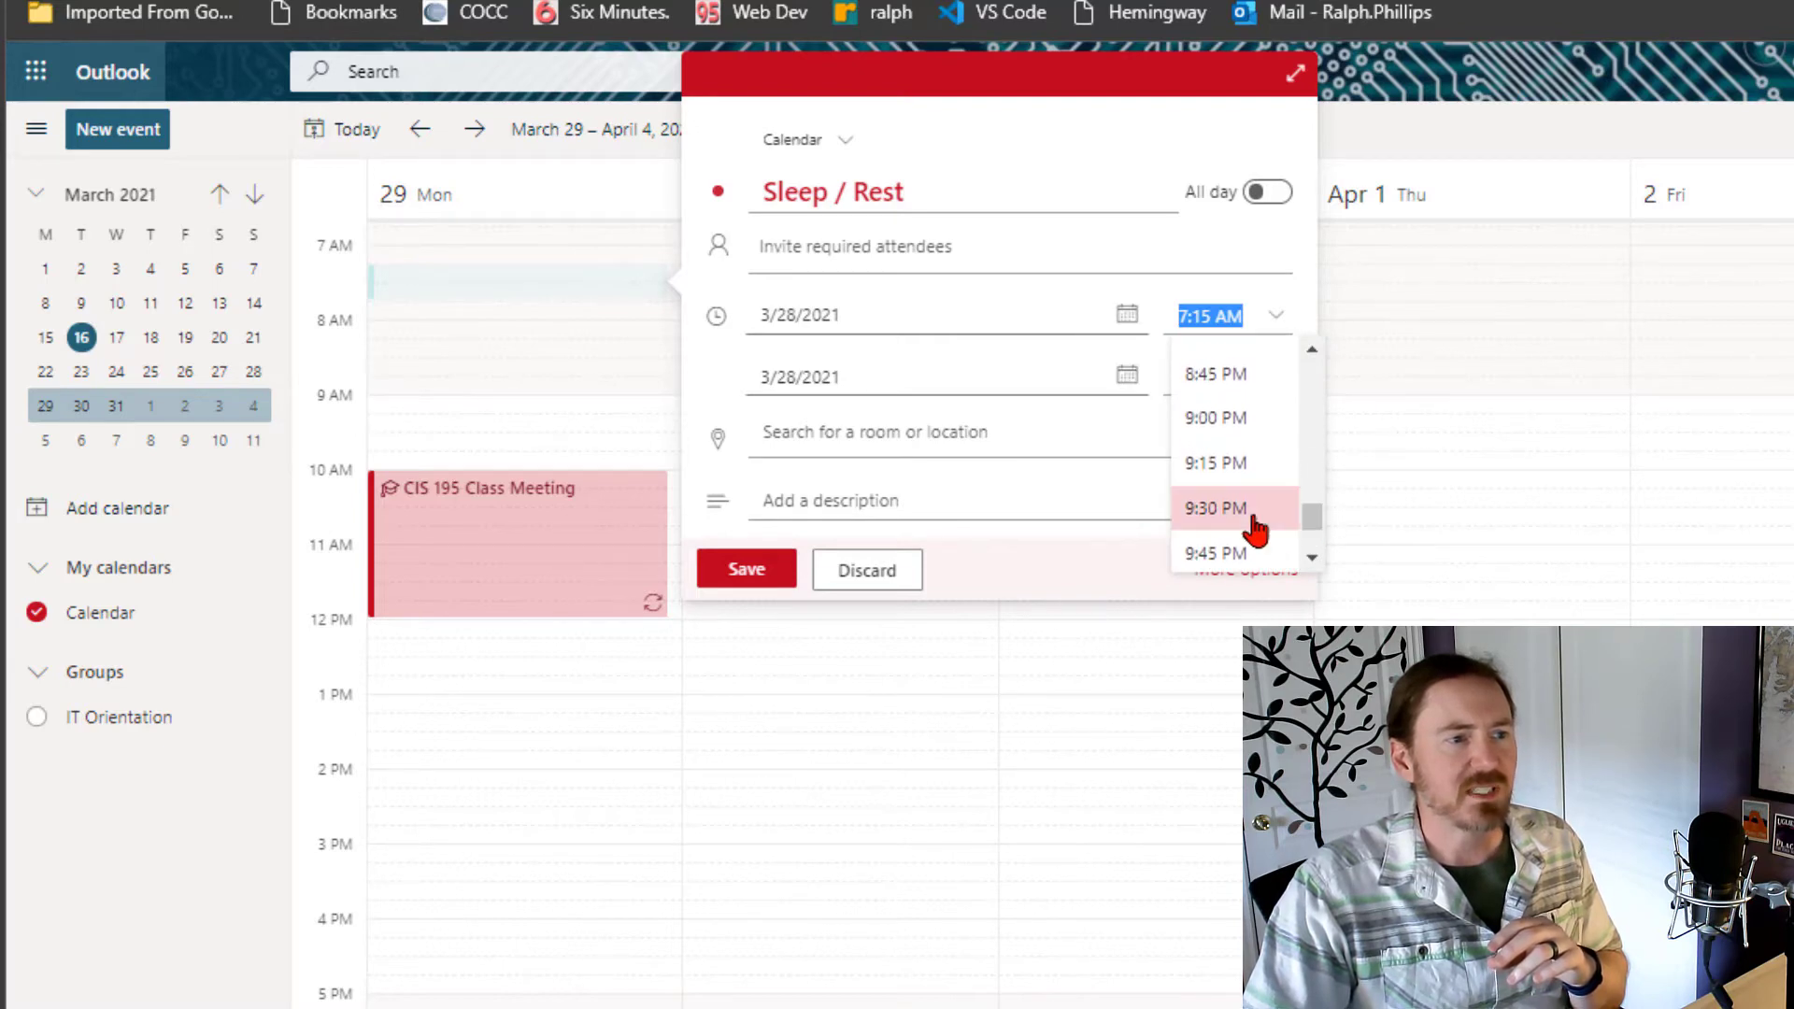
left_click(1214, 553)
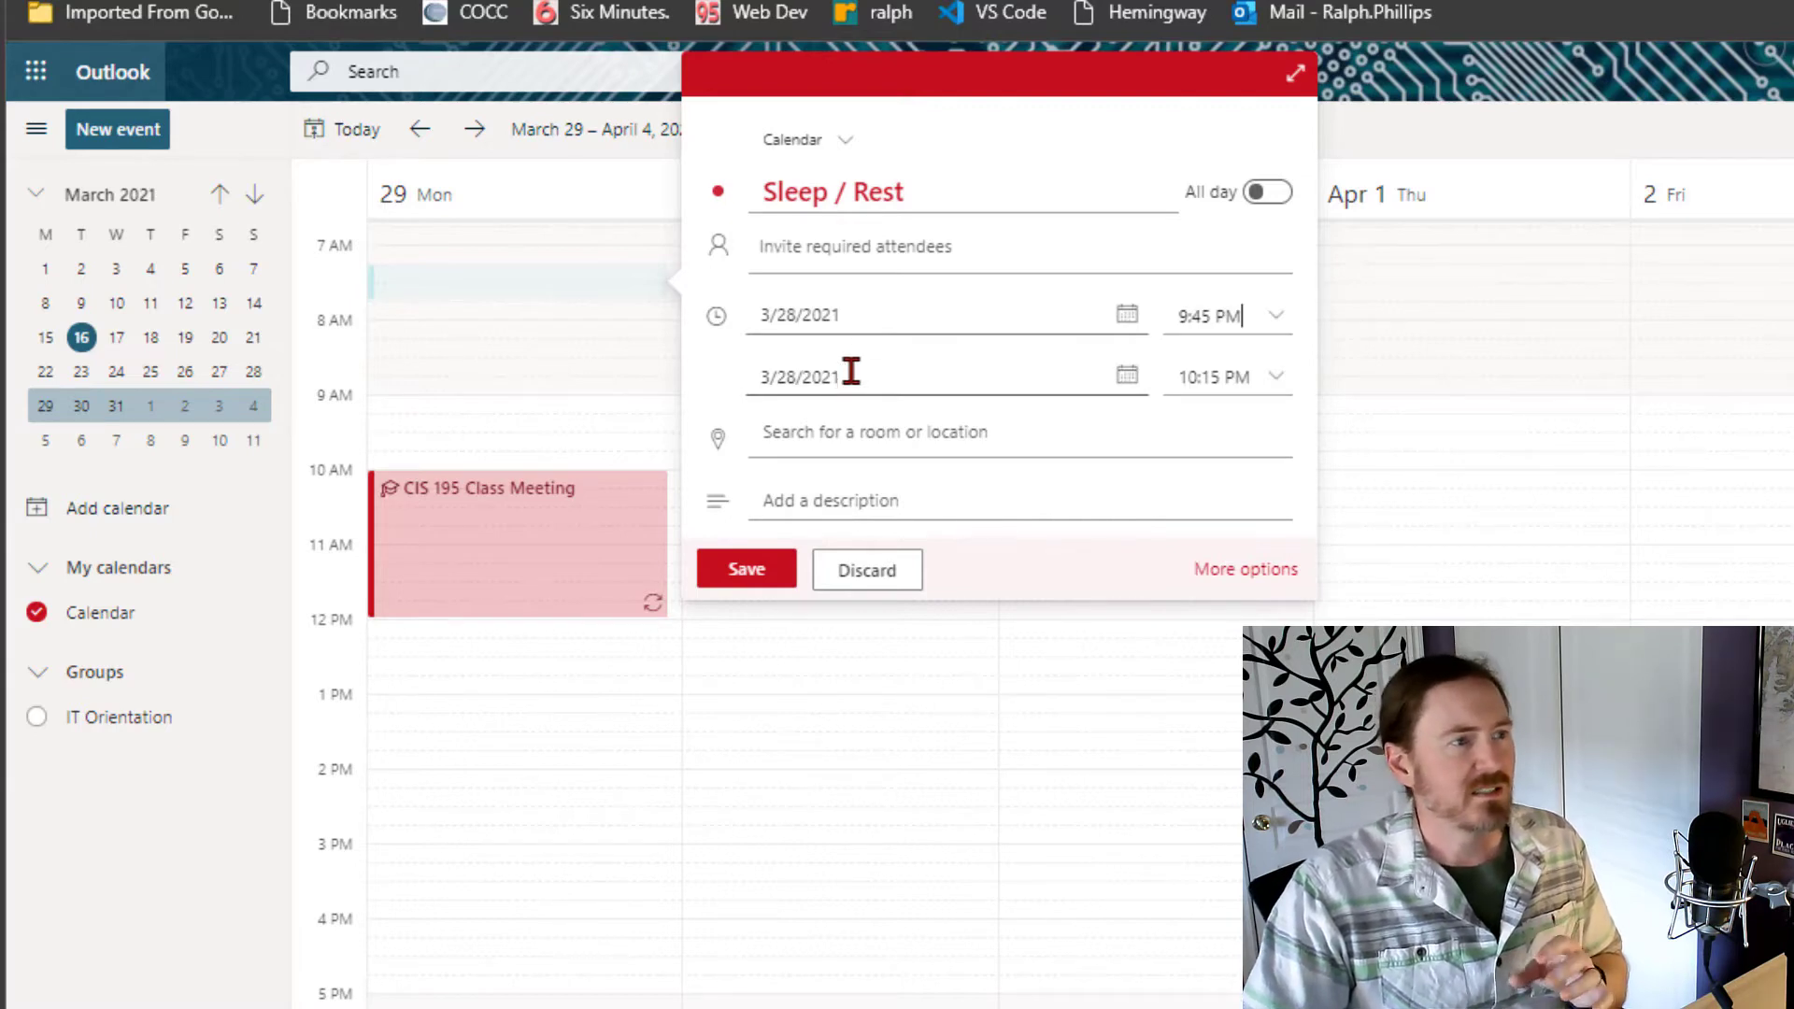
Set the end to 6:00 AM on 3/29/2021.
left_click(1277, 392)
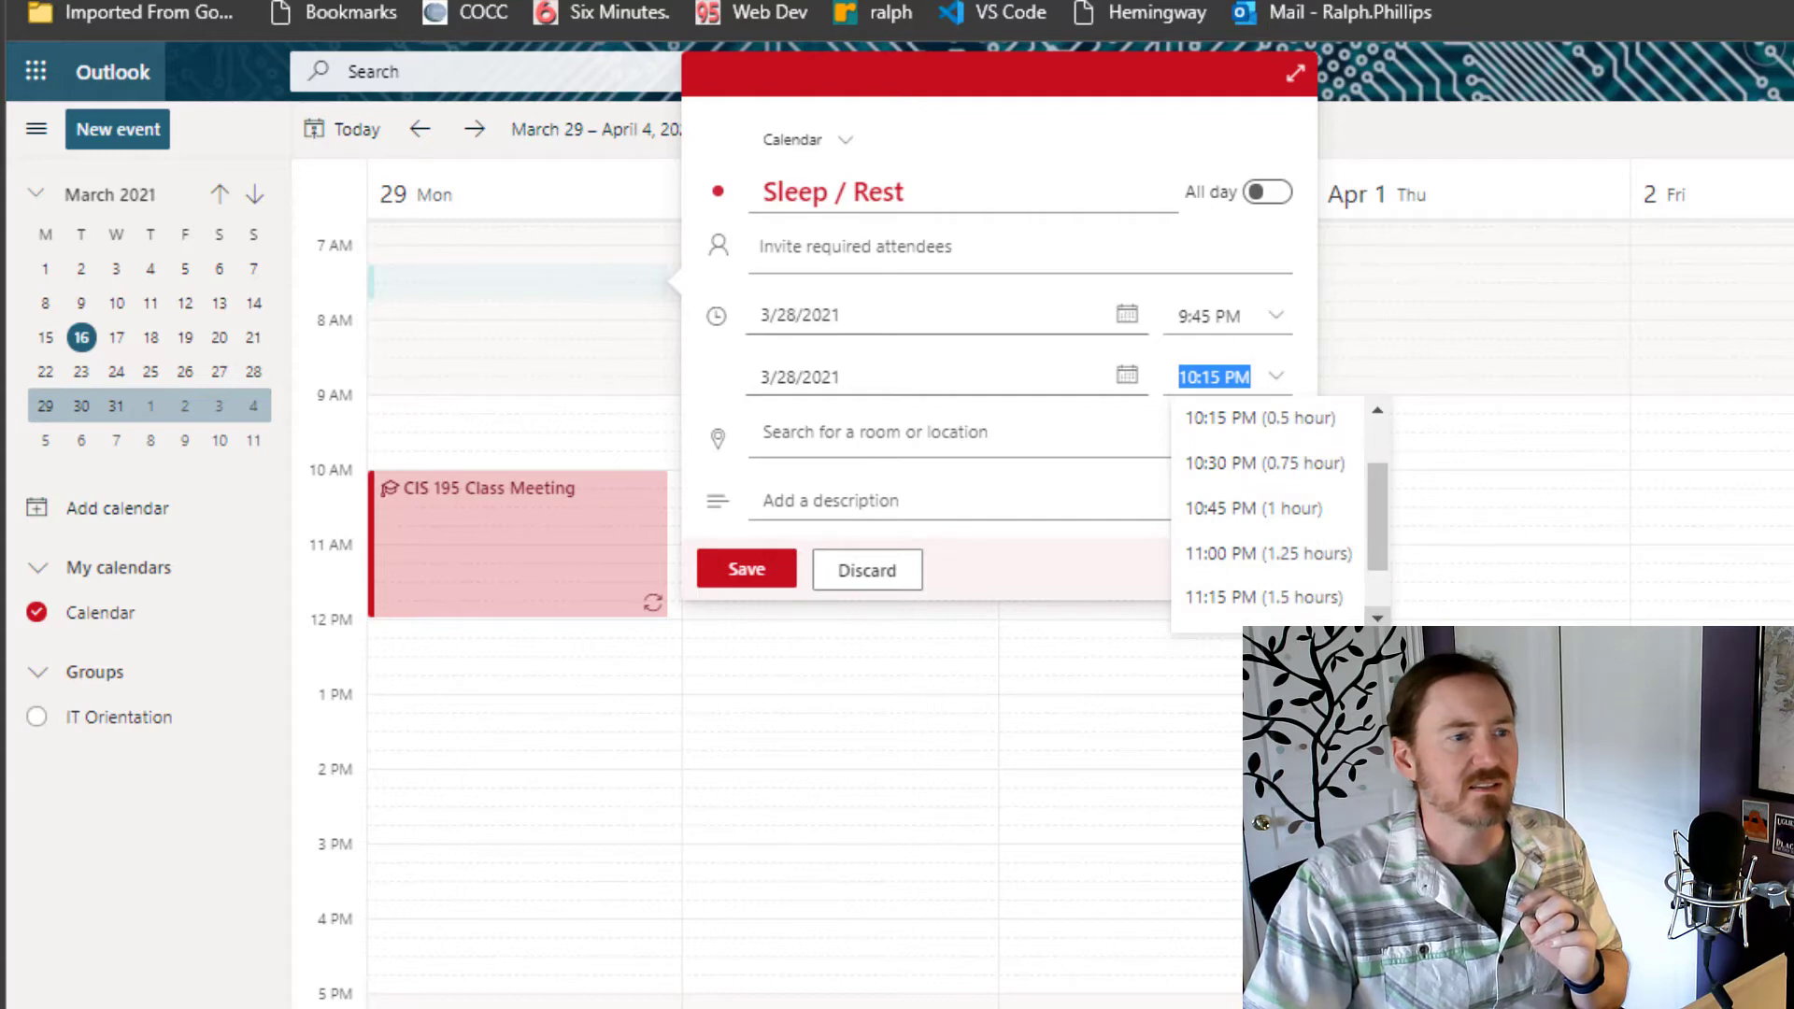
scroll(1325, 453, "up", 2)
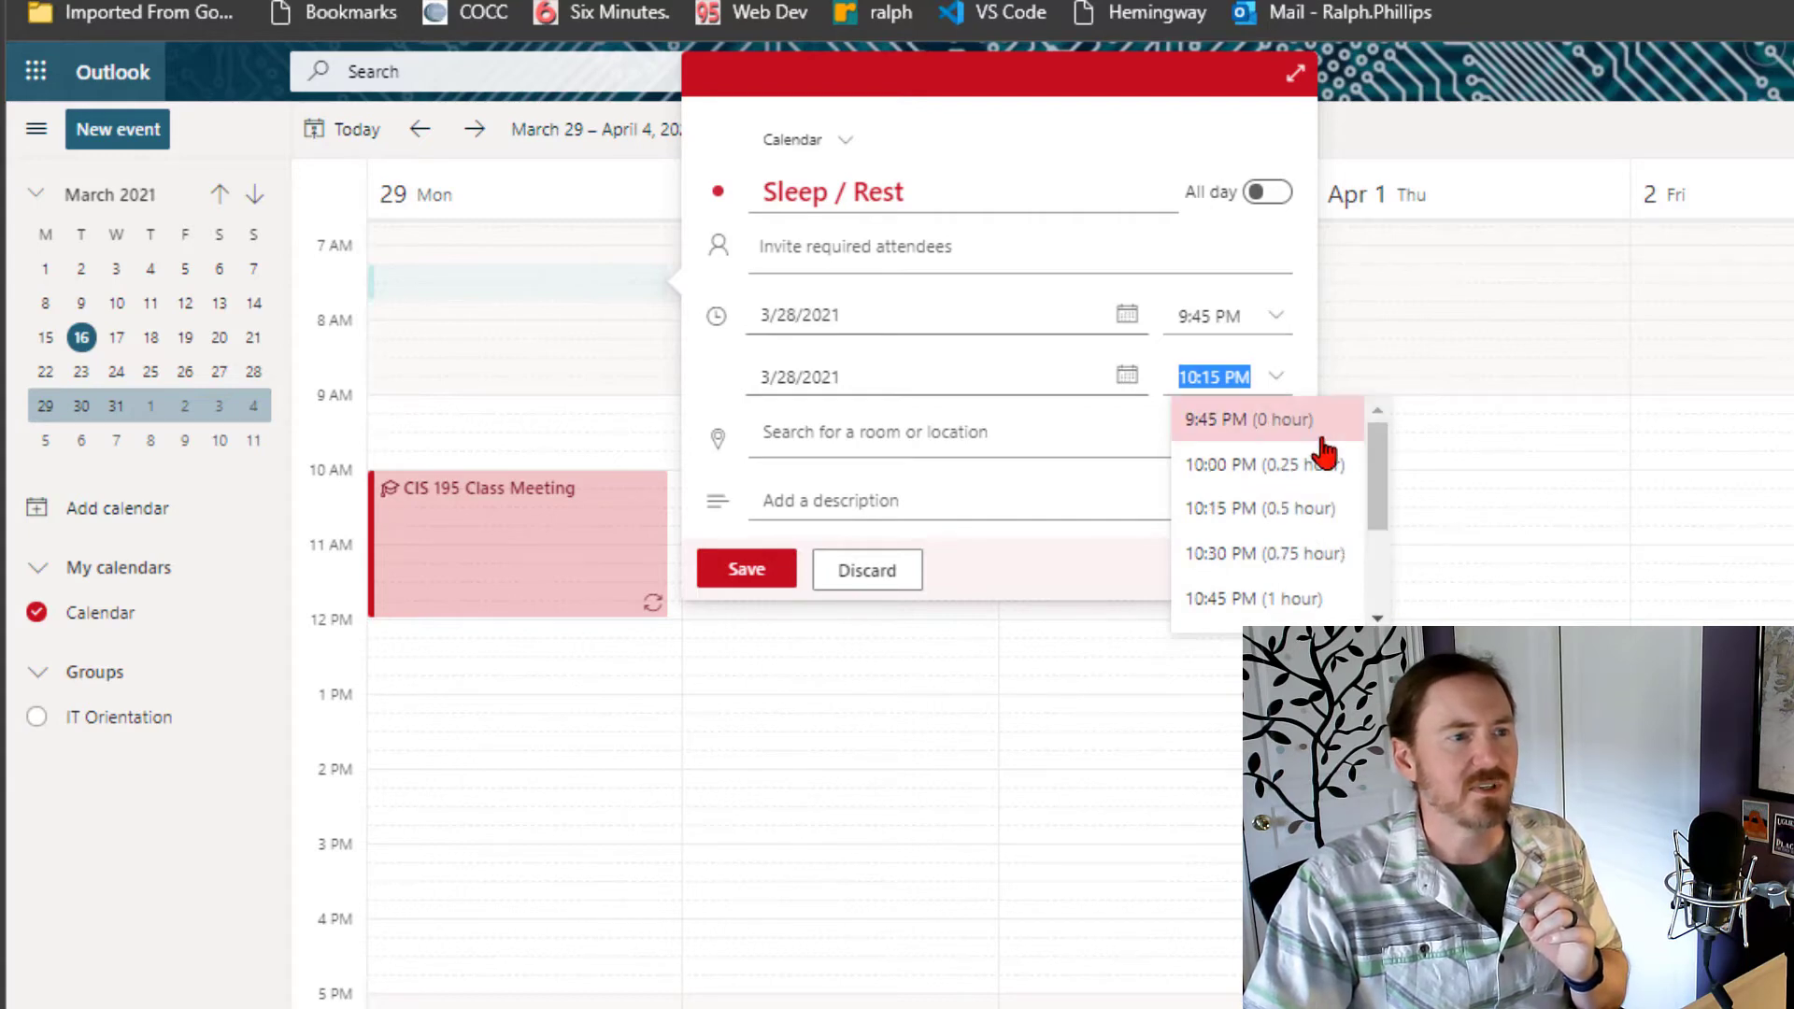
left_click(1263, 374)
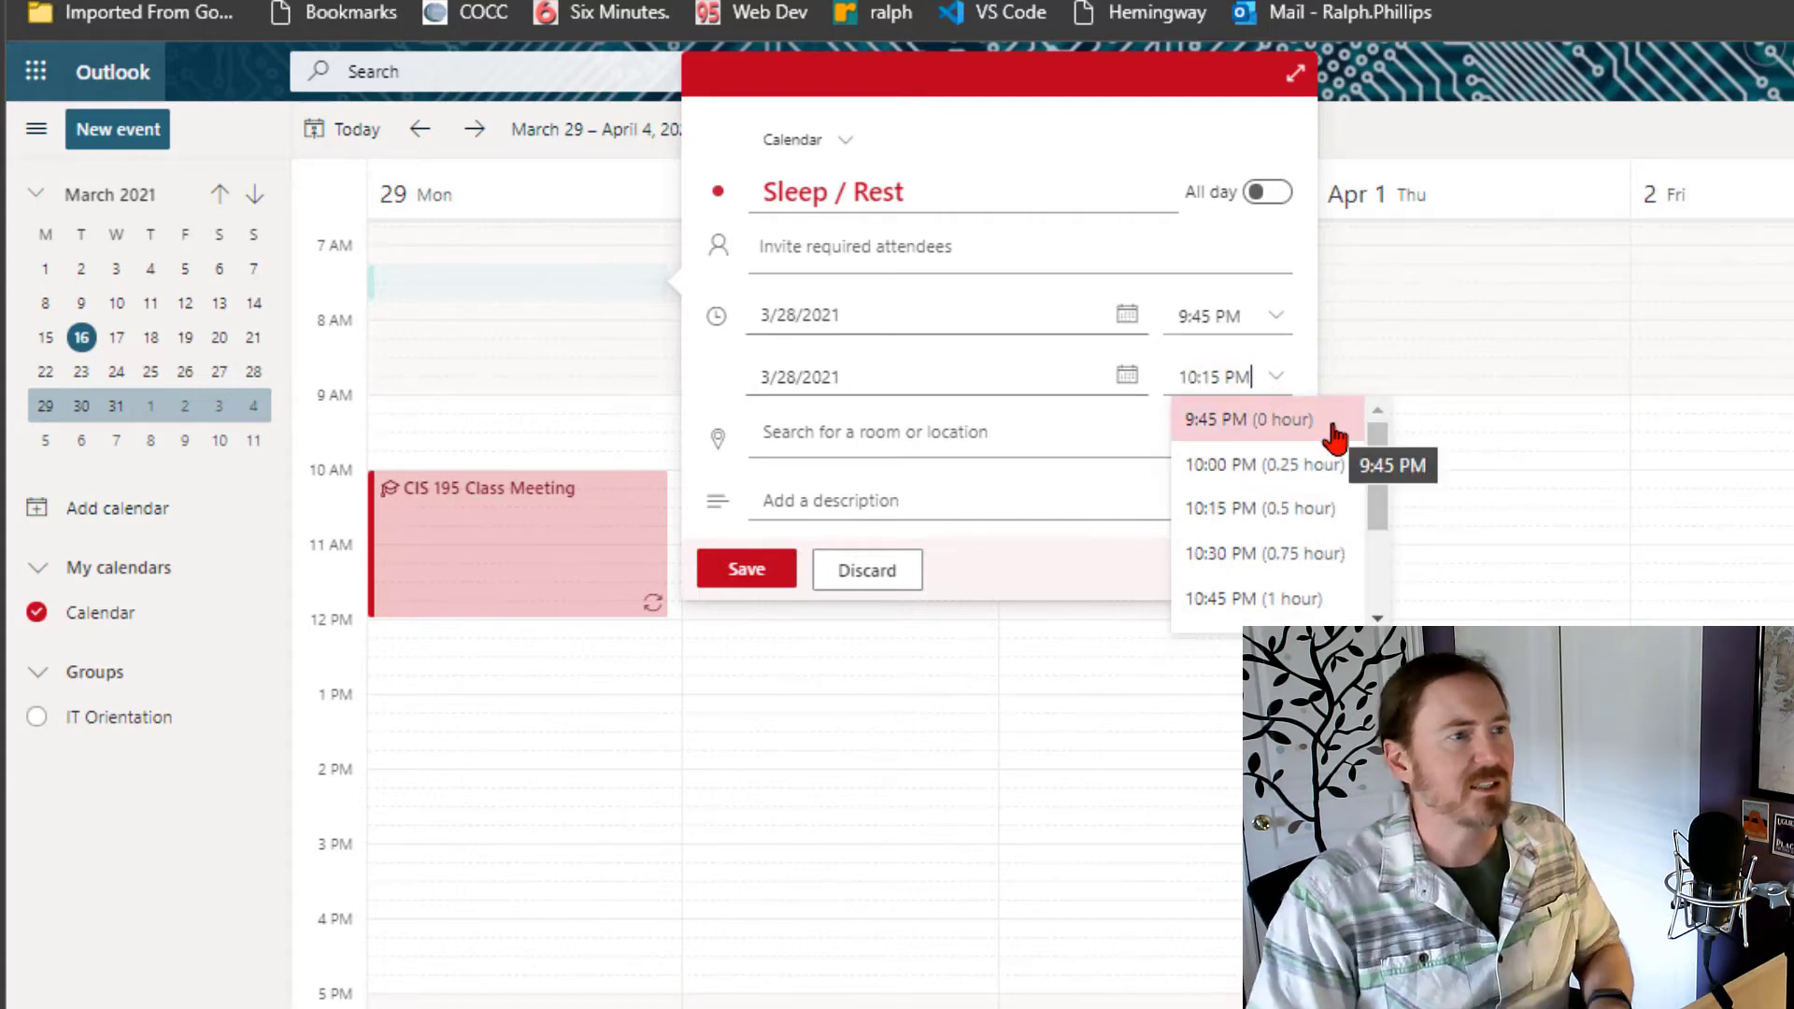
left_click(1126, 377)
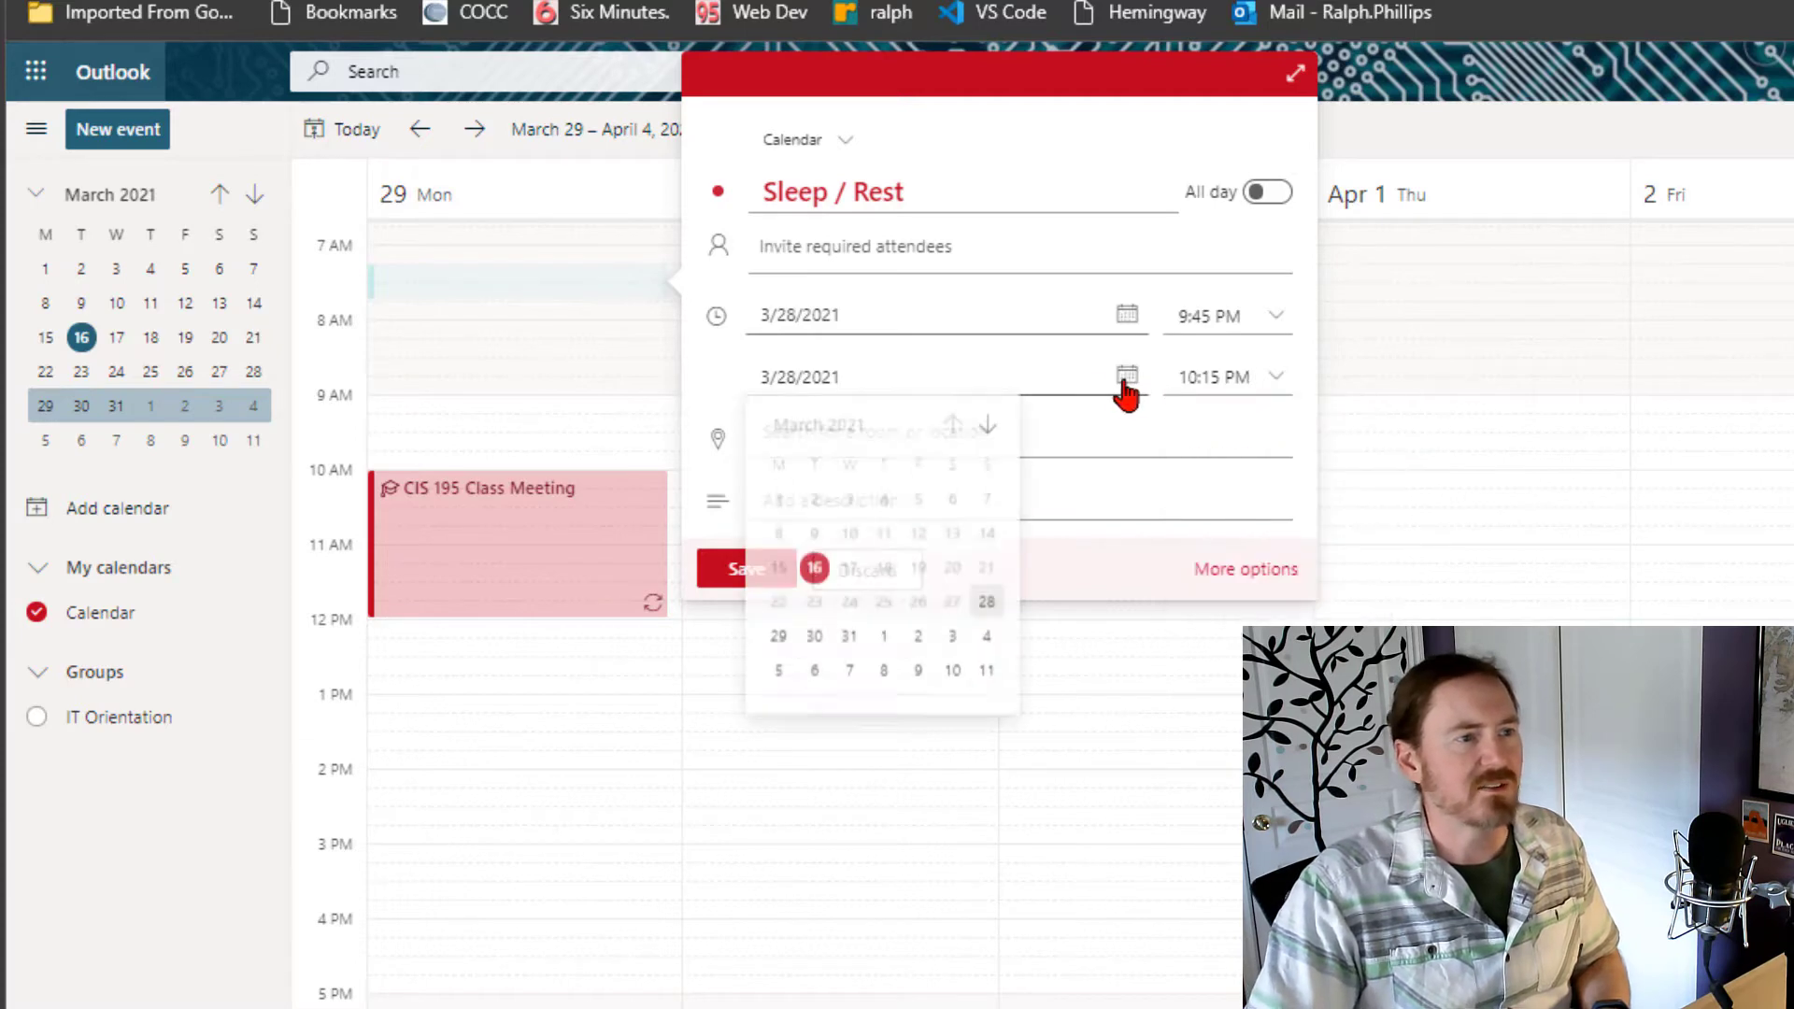
left_click(778, 641)
left_click(1273, 383)
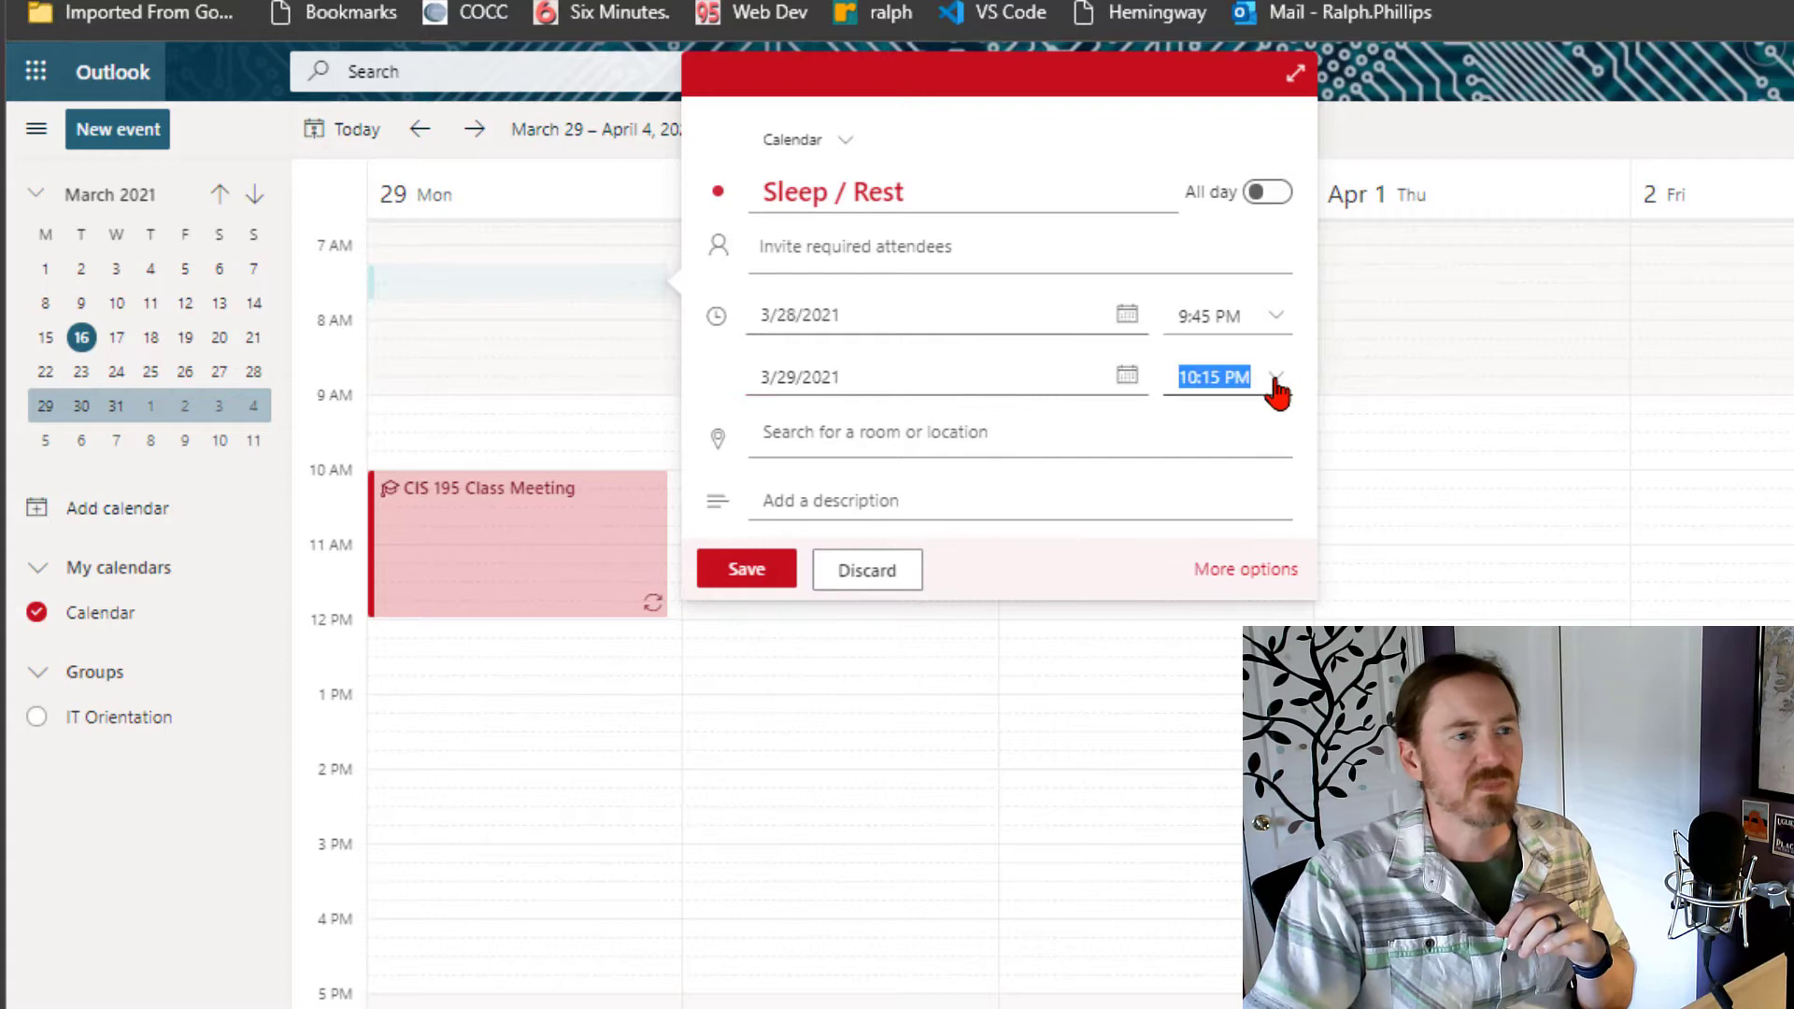
scroll(1267, 524, "down", 1)
scroll(1269, 528, "up", 8)
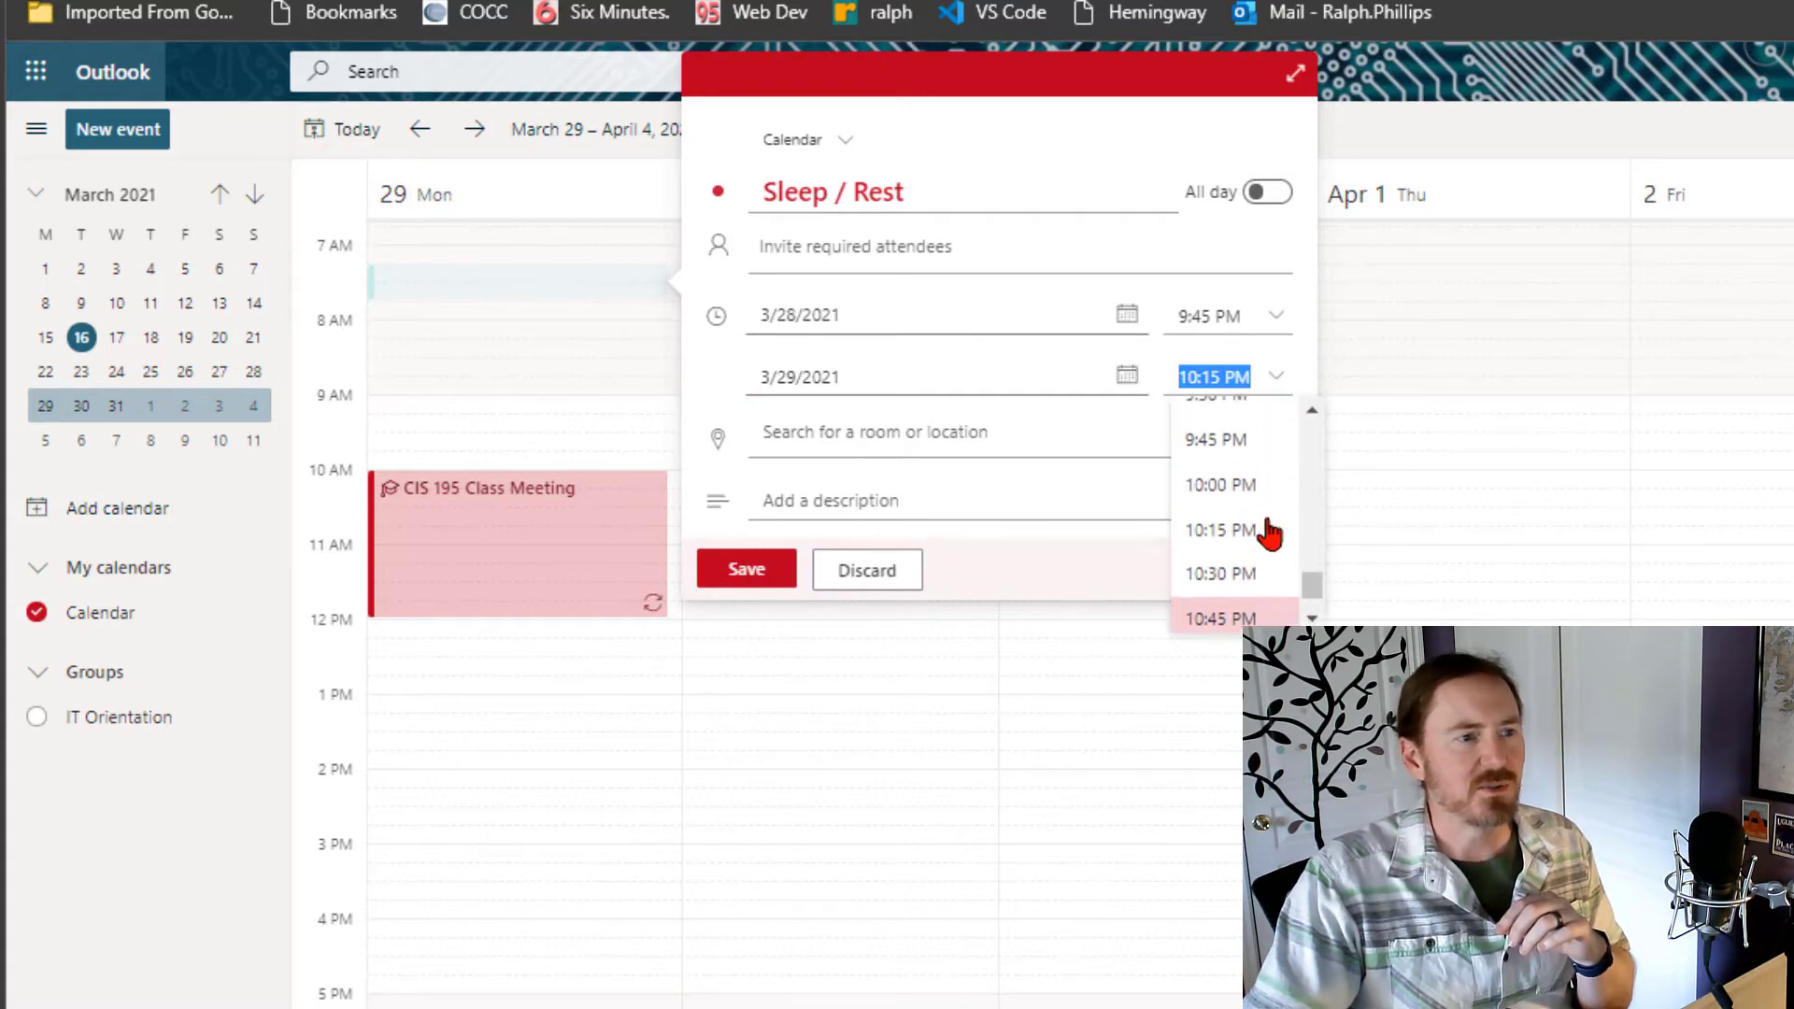
scroll(1290, 533, "up", 5)
left_click_drag(1306, 536, 1317, 482)
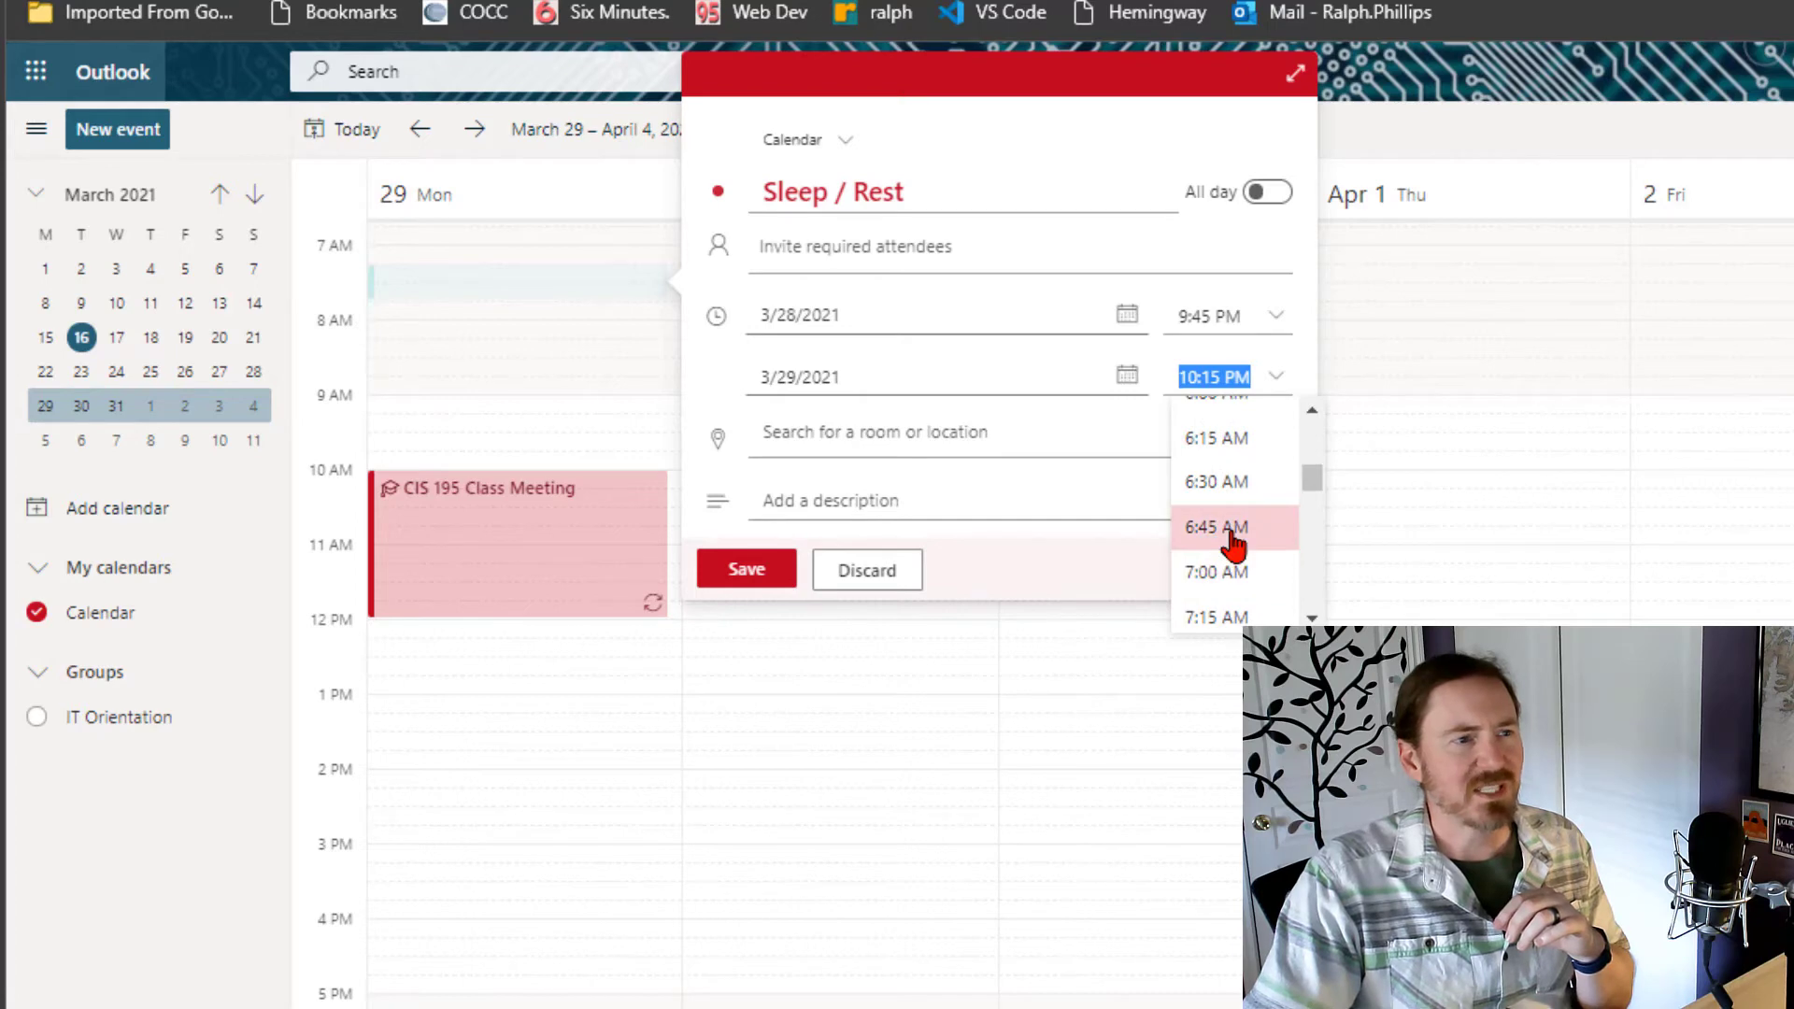
scroll(1233, 542, "up", 1)
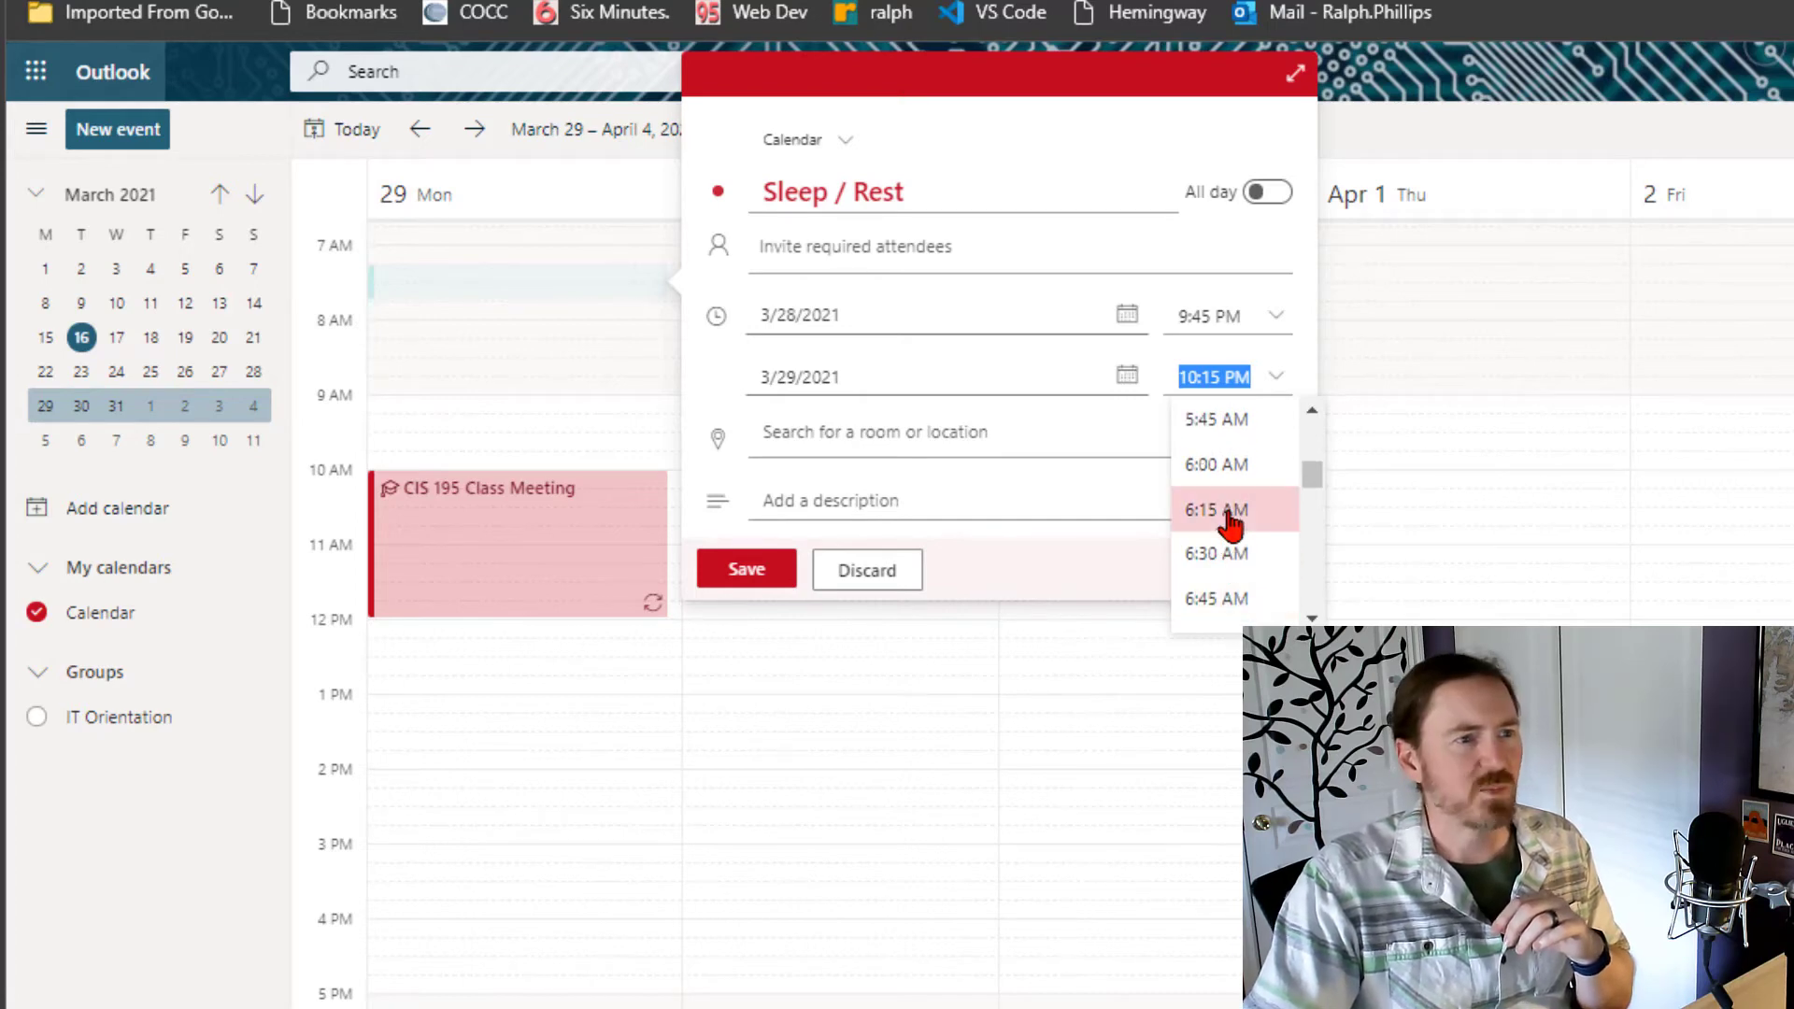
left_click(1232, 491)
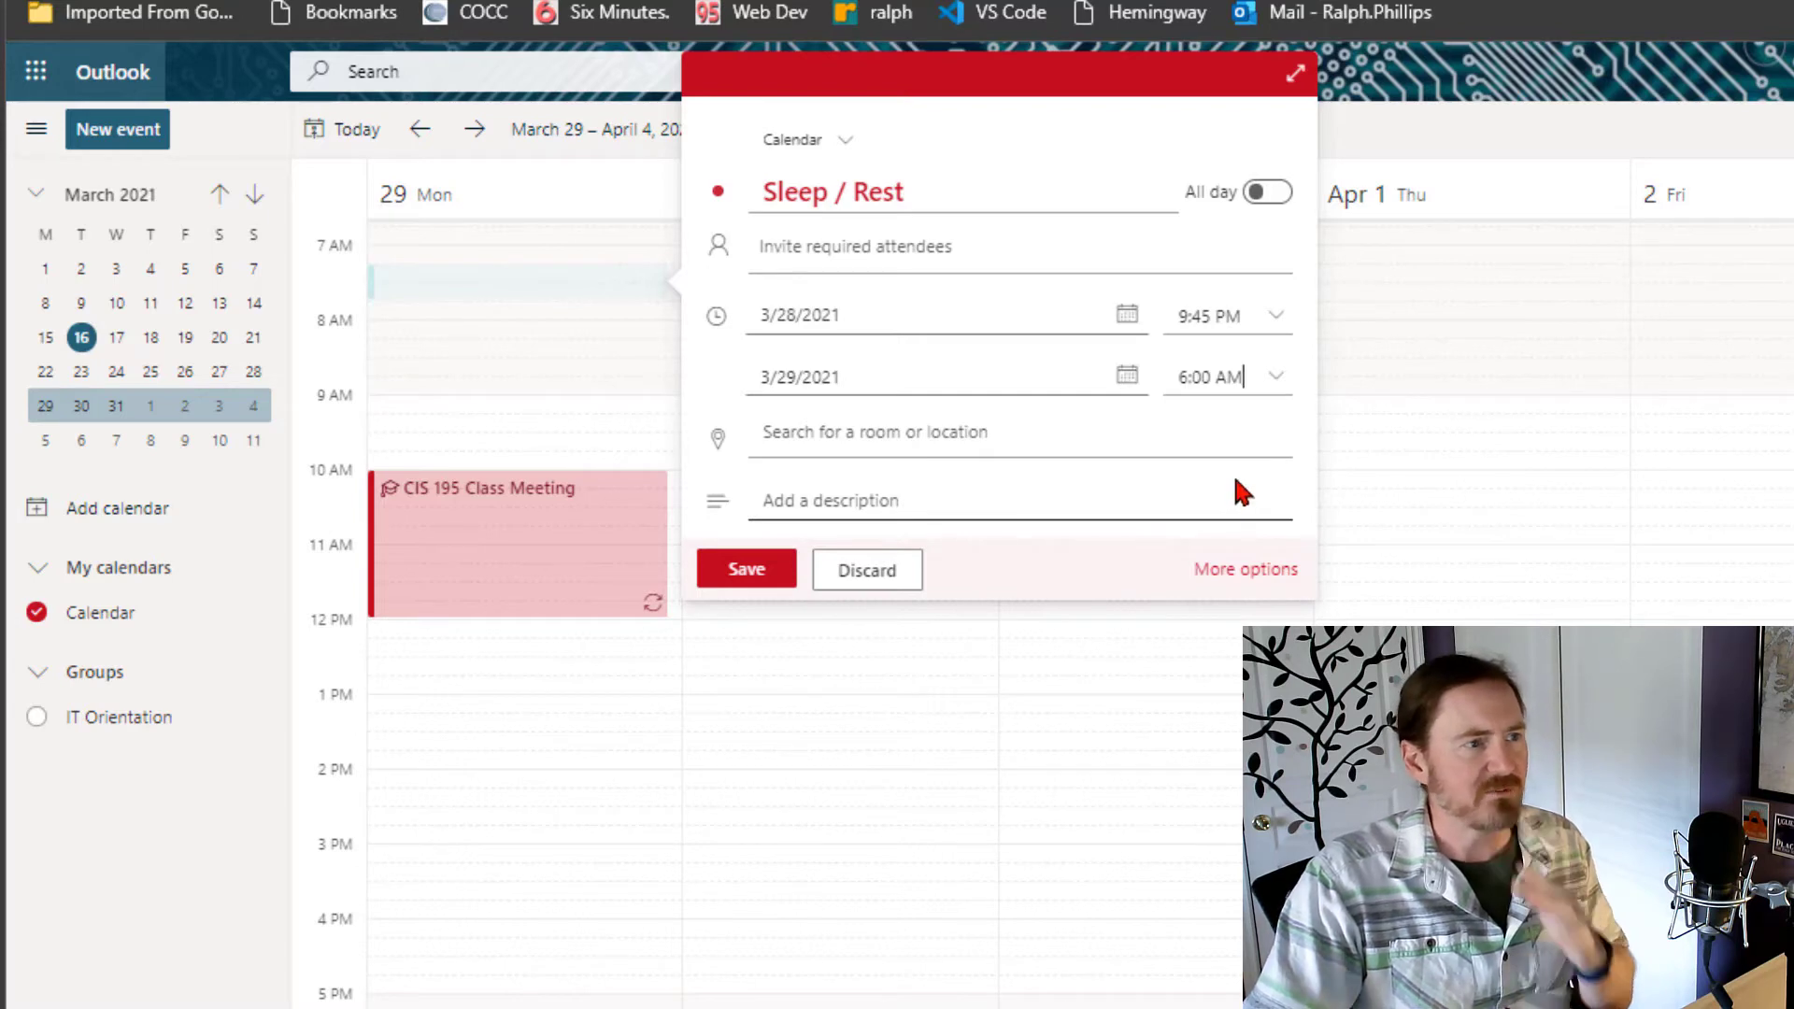
In the full form, set Sleep / Rest to repeat every day, ending June 11, 2021.
left_click(1243, 570)
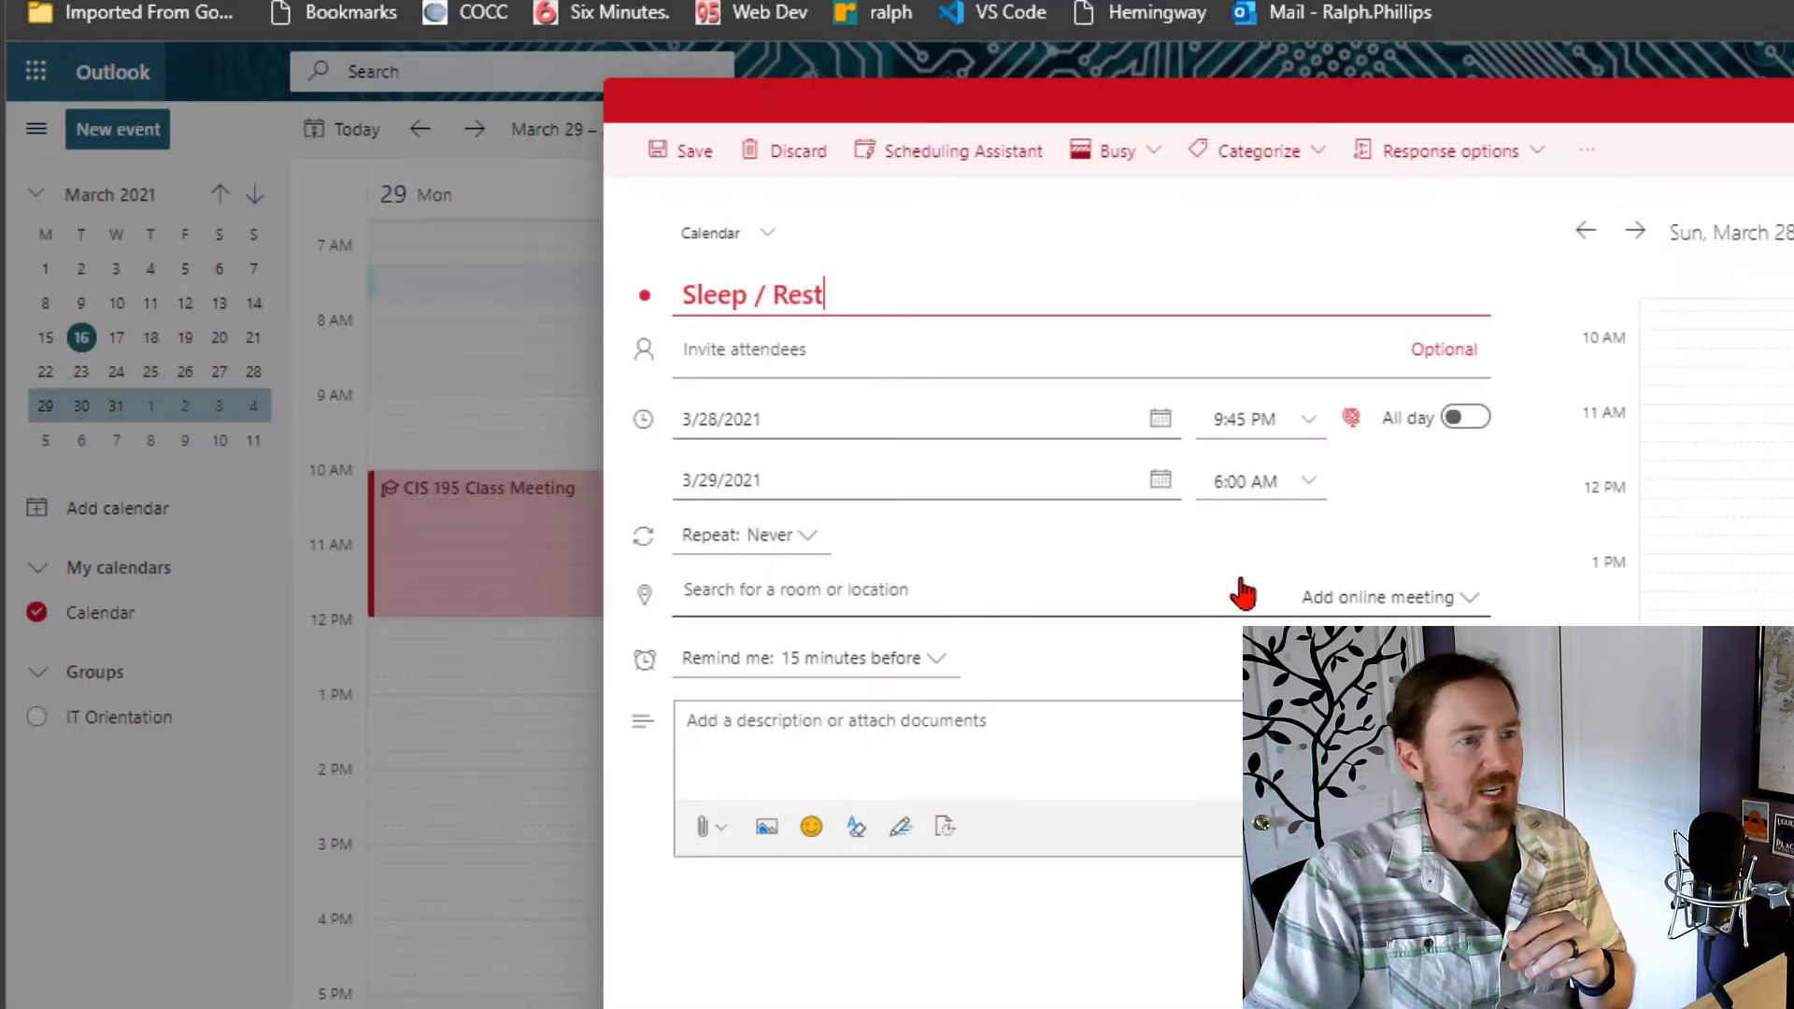
left_click(791, 536)
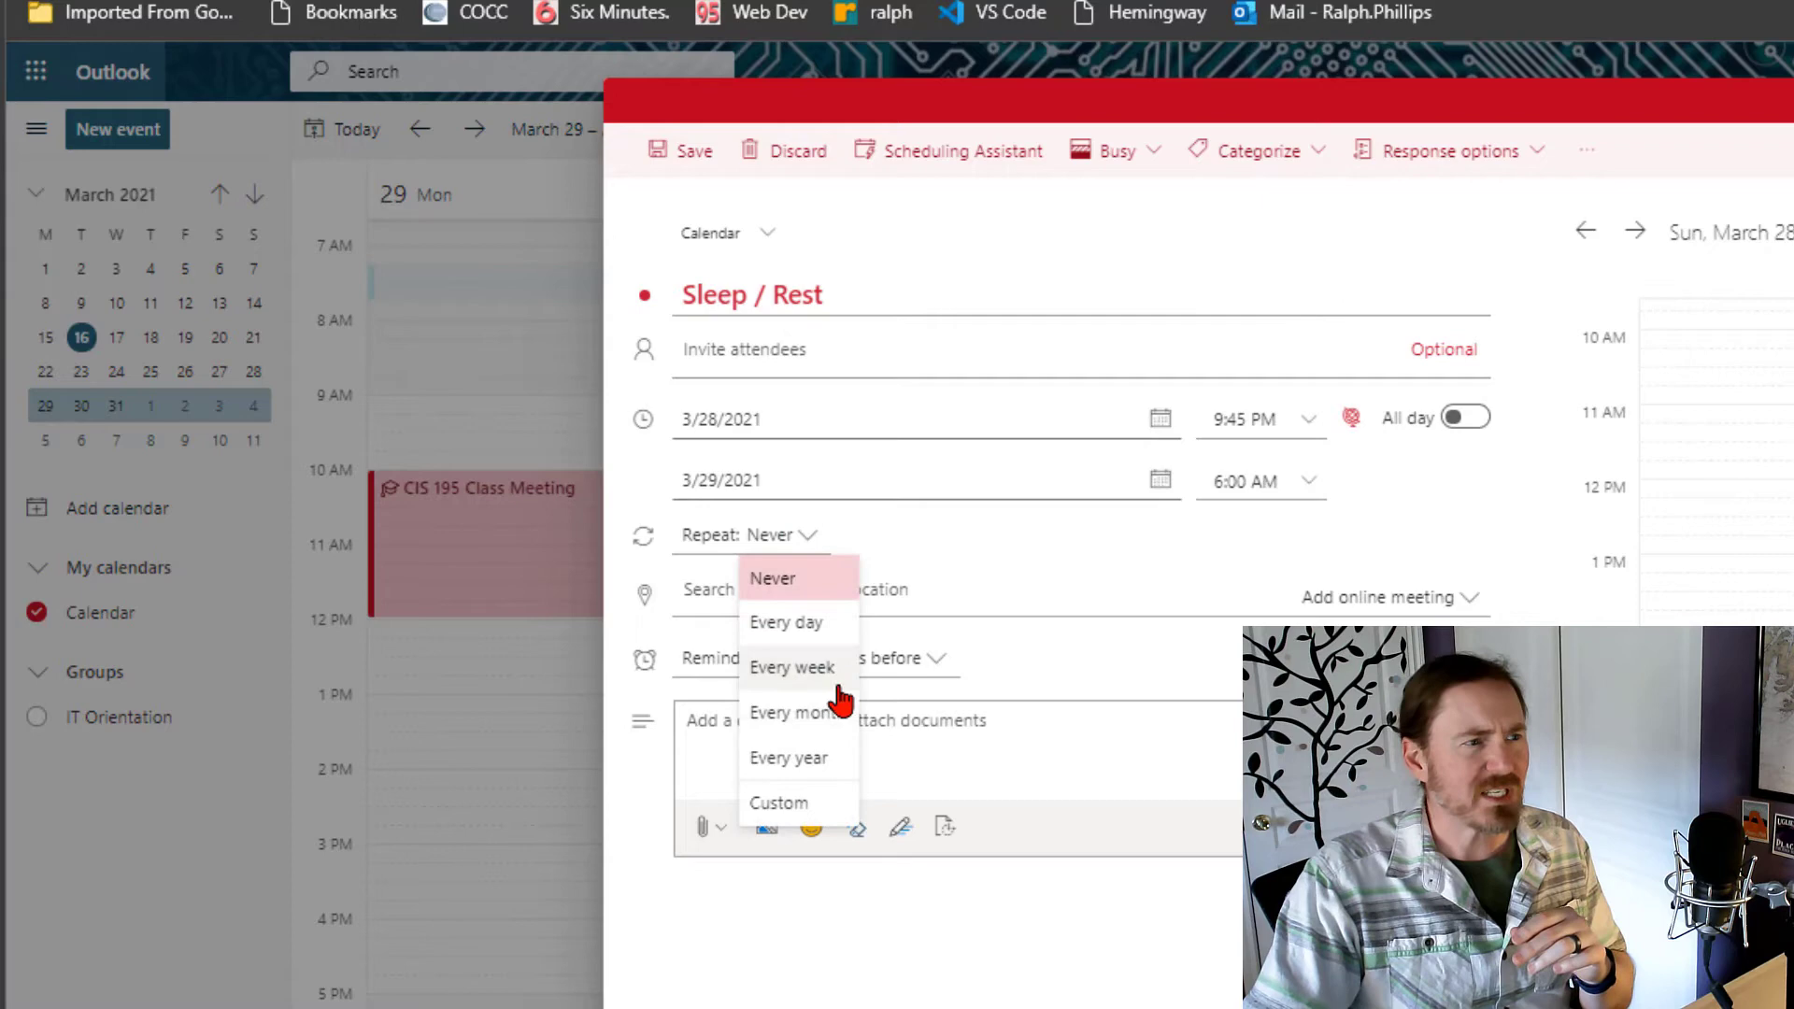
left_click(823, 628)
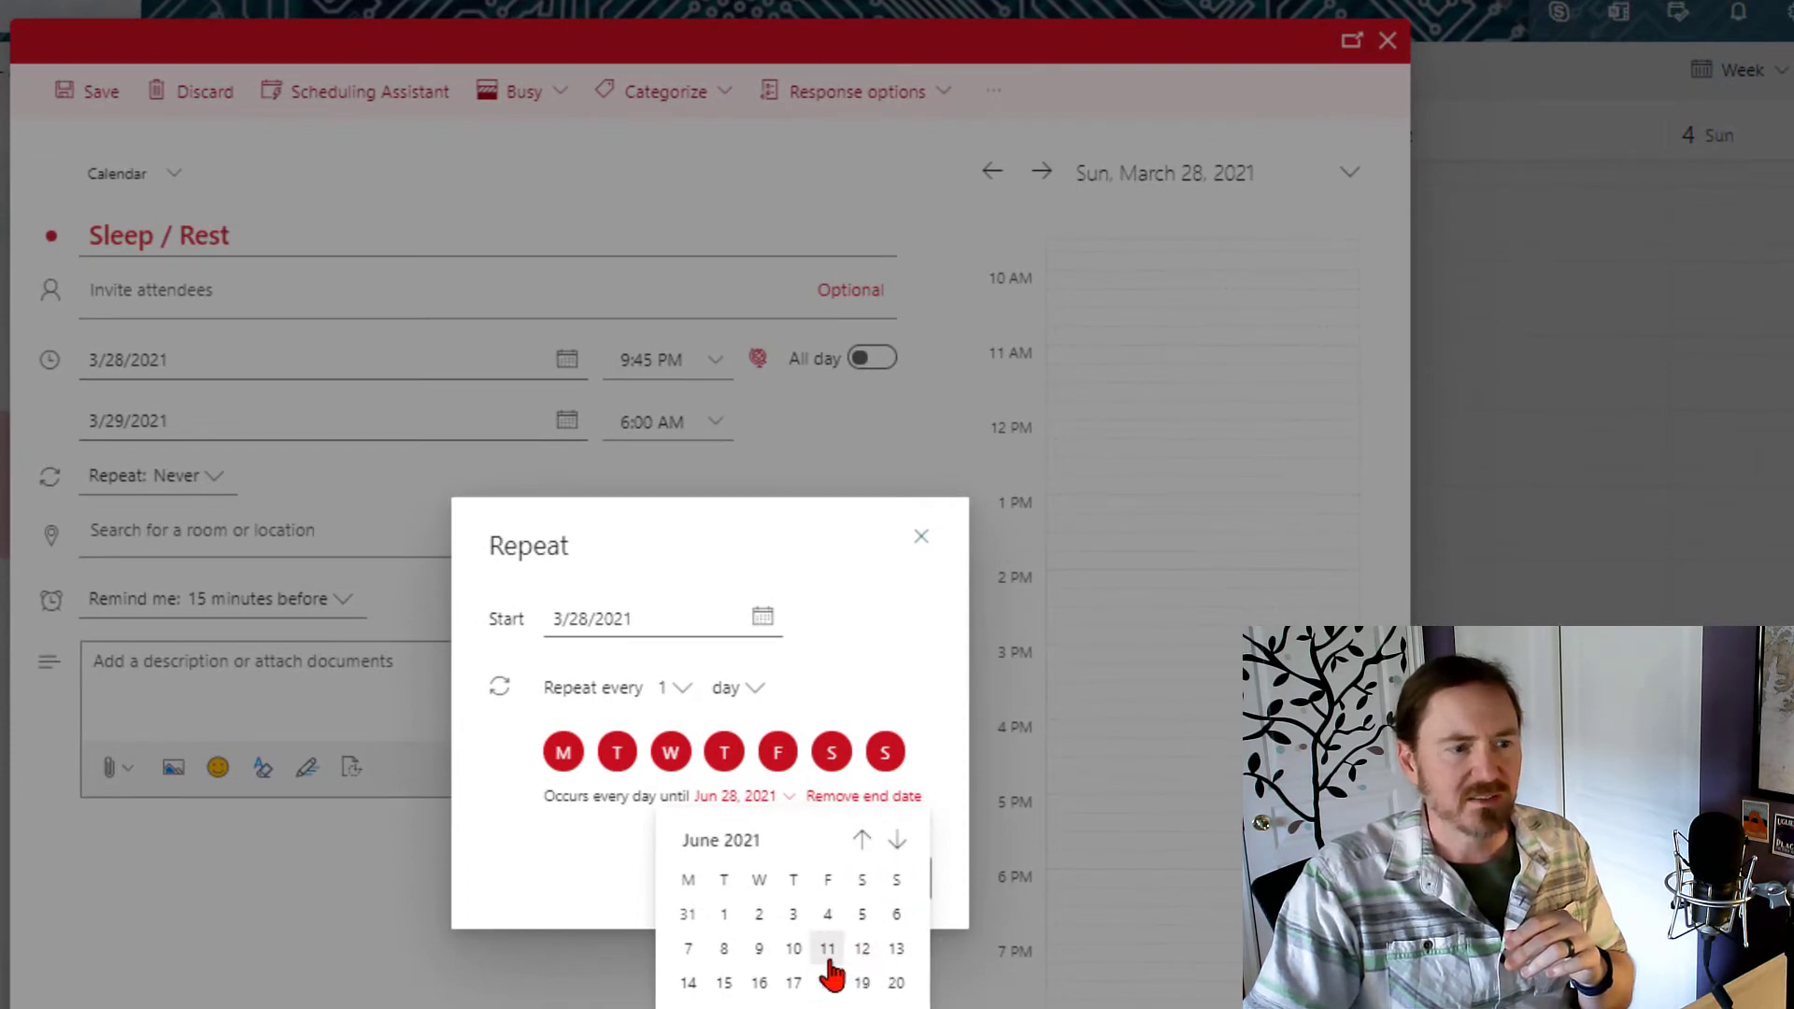
left_click(828, 949)
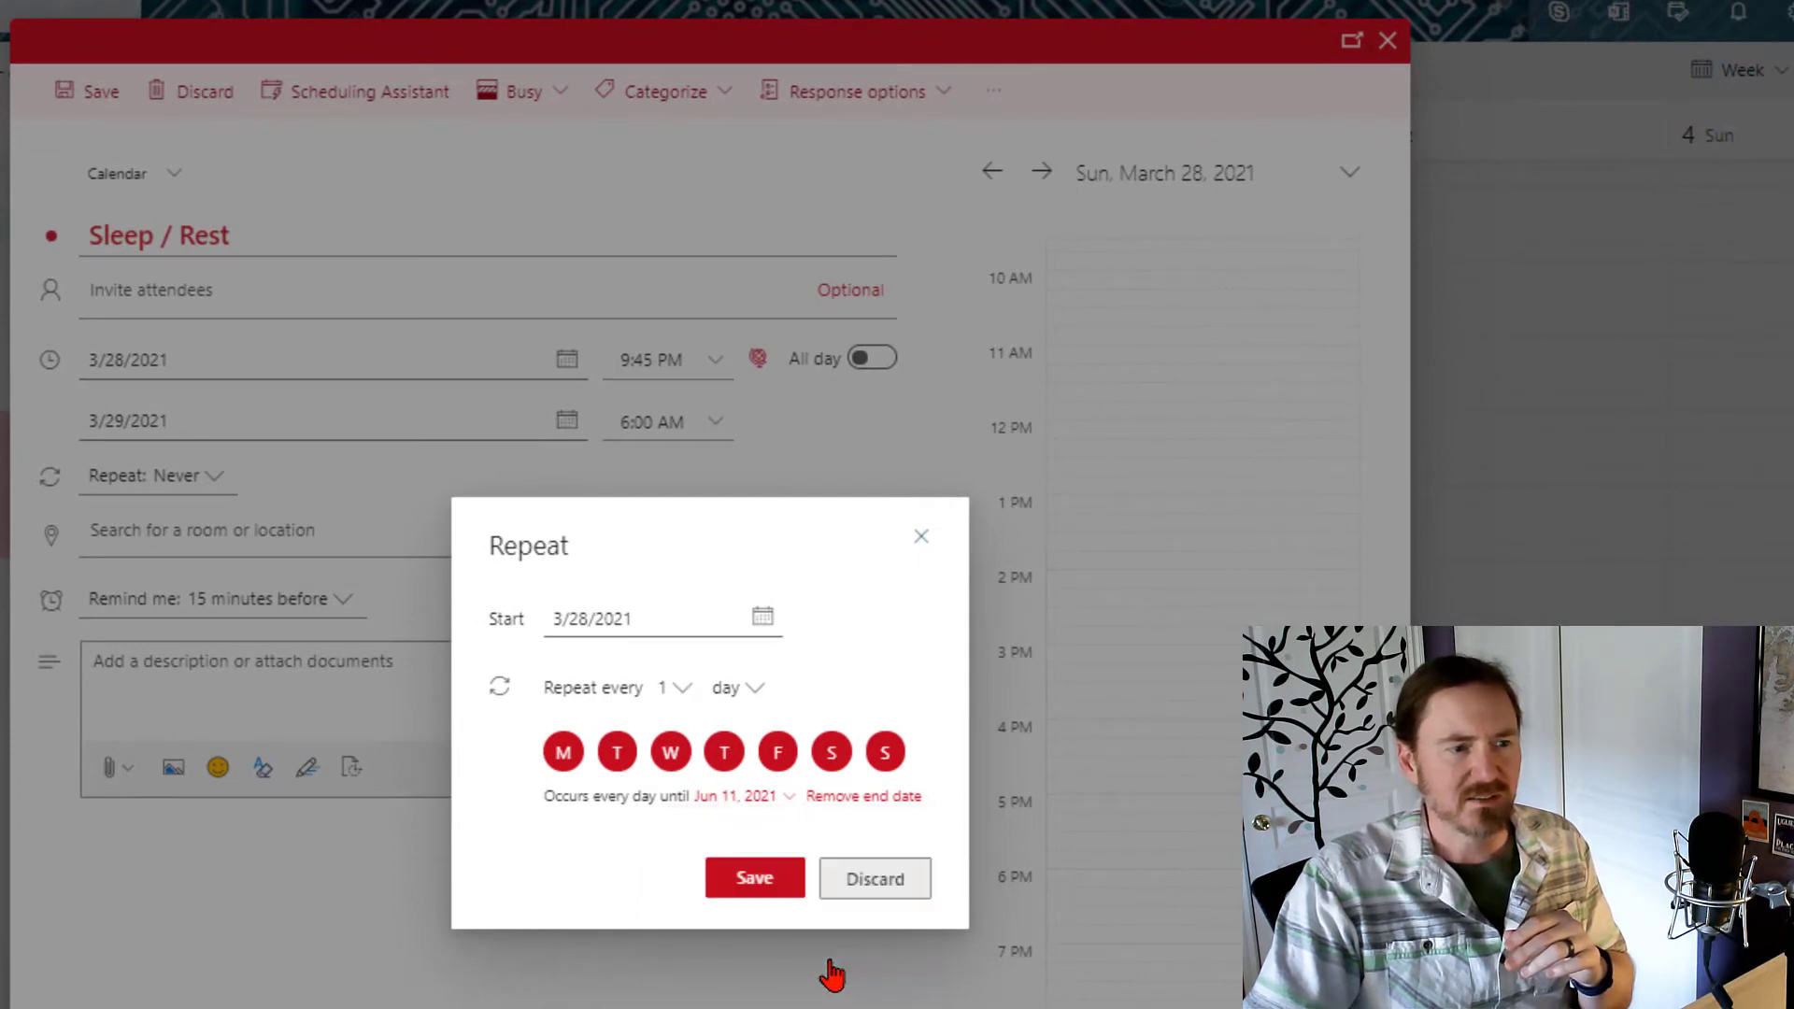
left_click(755, 878)
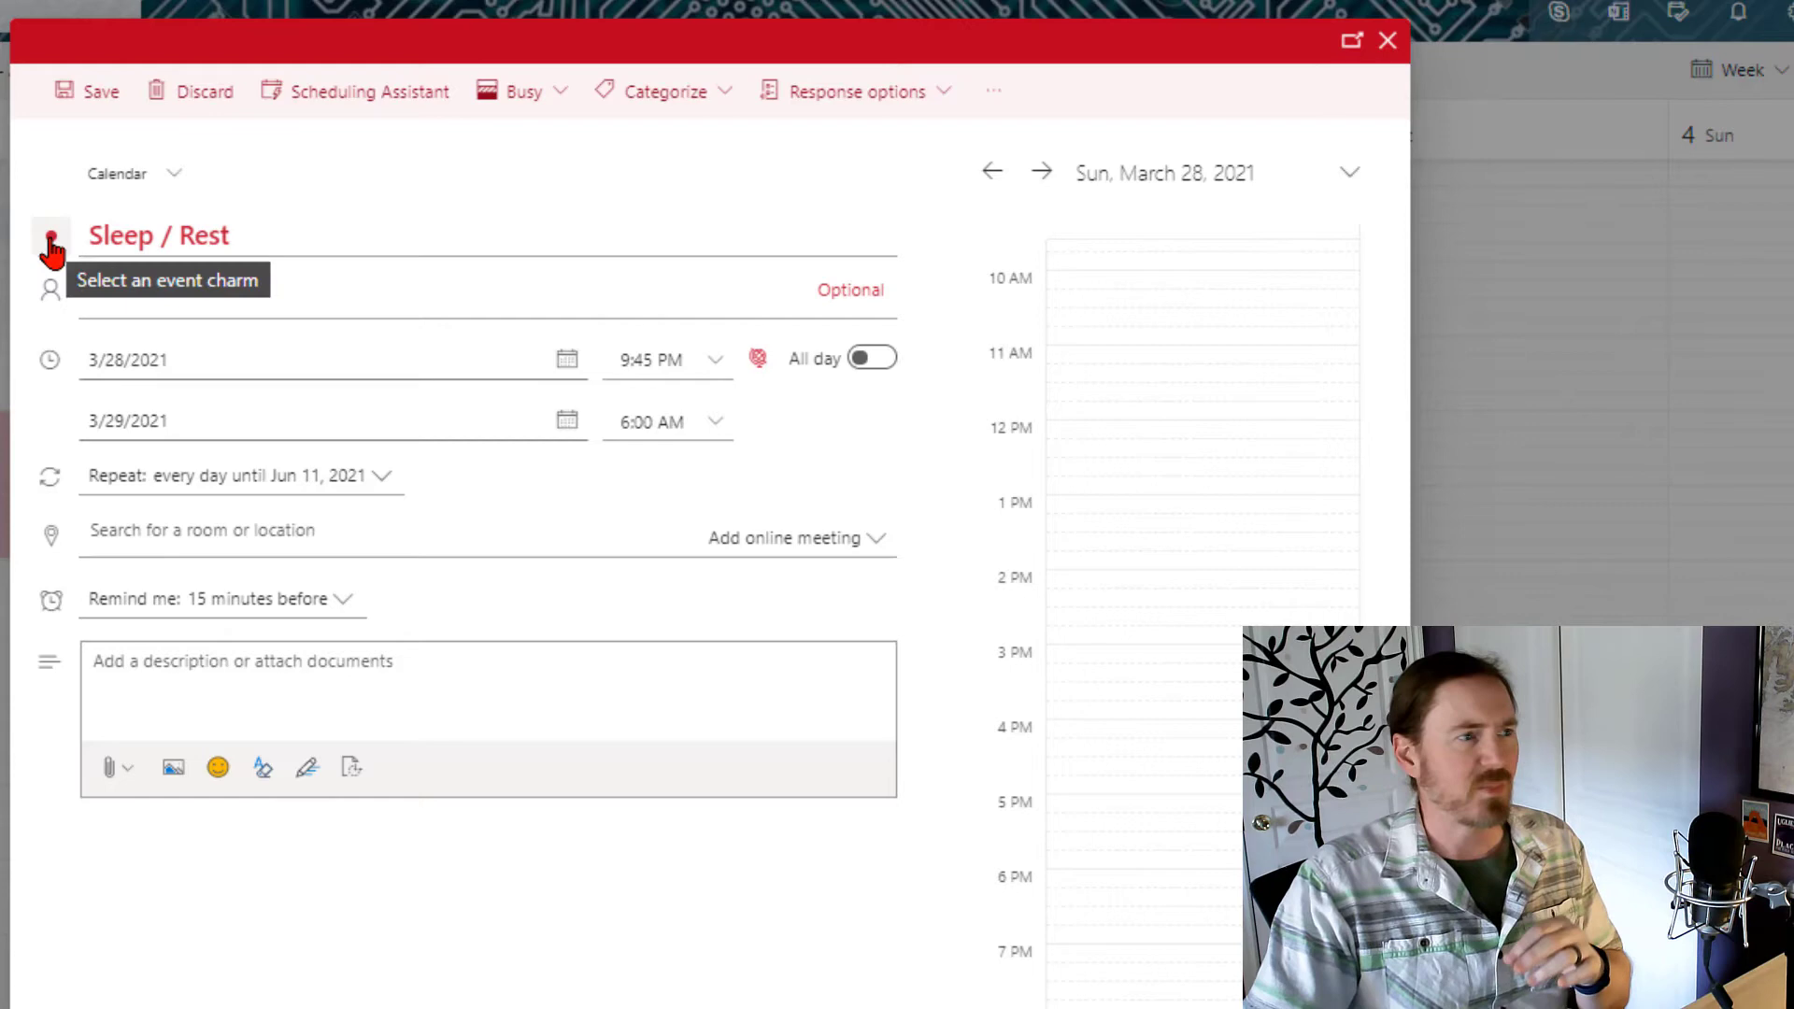
Tag Sleep / Rest with the Rest / Buffer category and save it to the calendar.
left_click(698, 101)
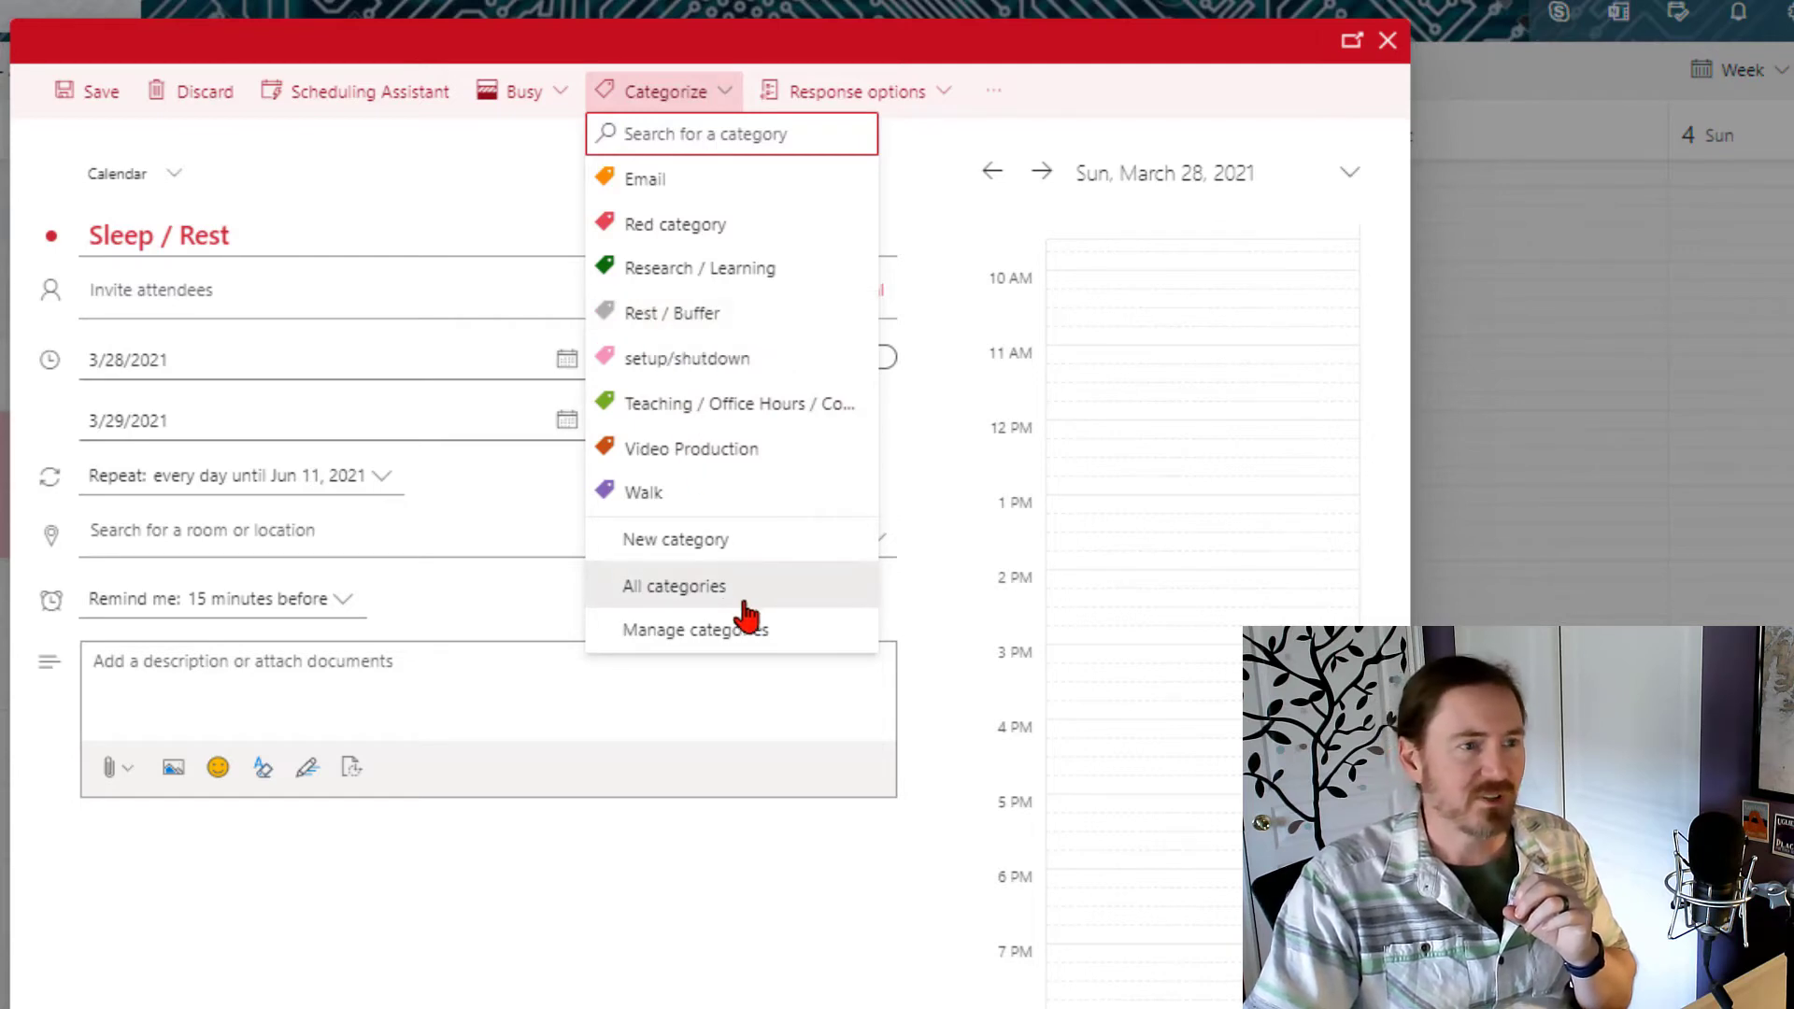
left_click(708, 597)
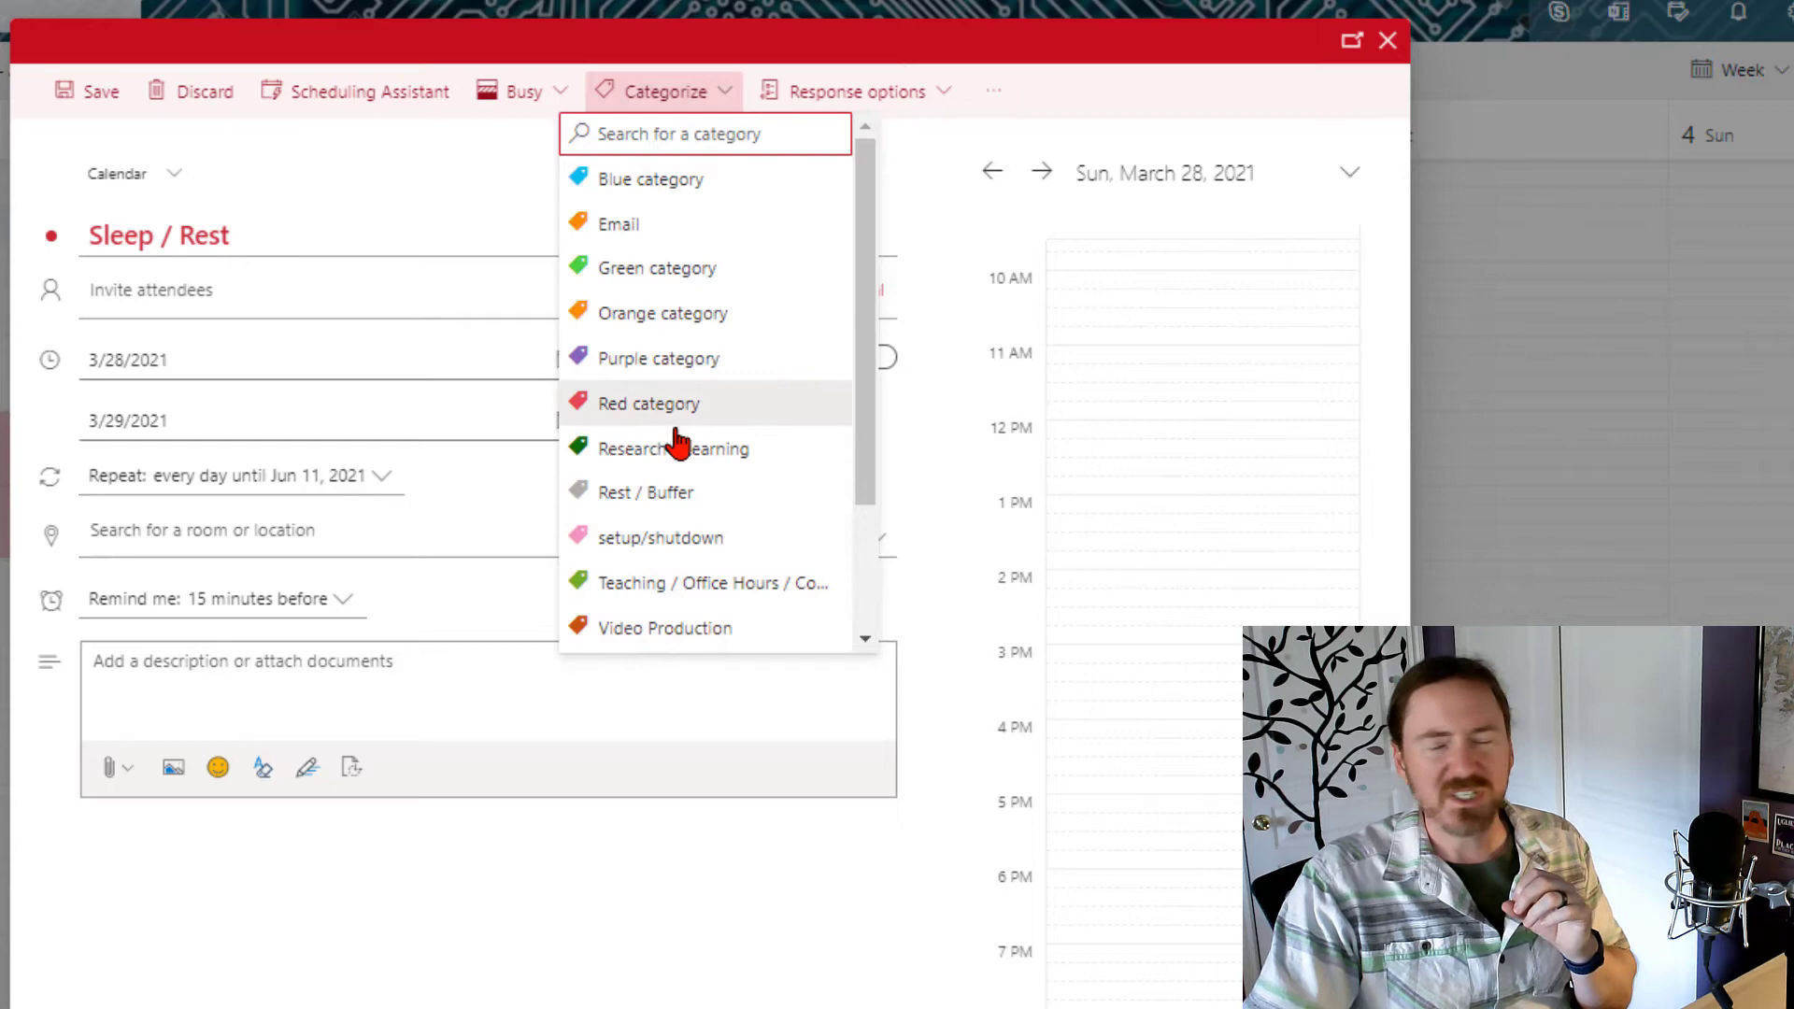
scroll(687, 474, "down", 3)
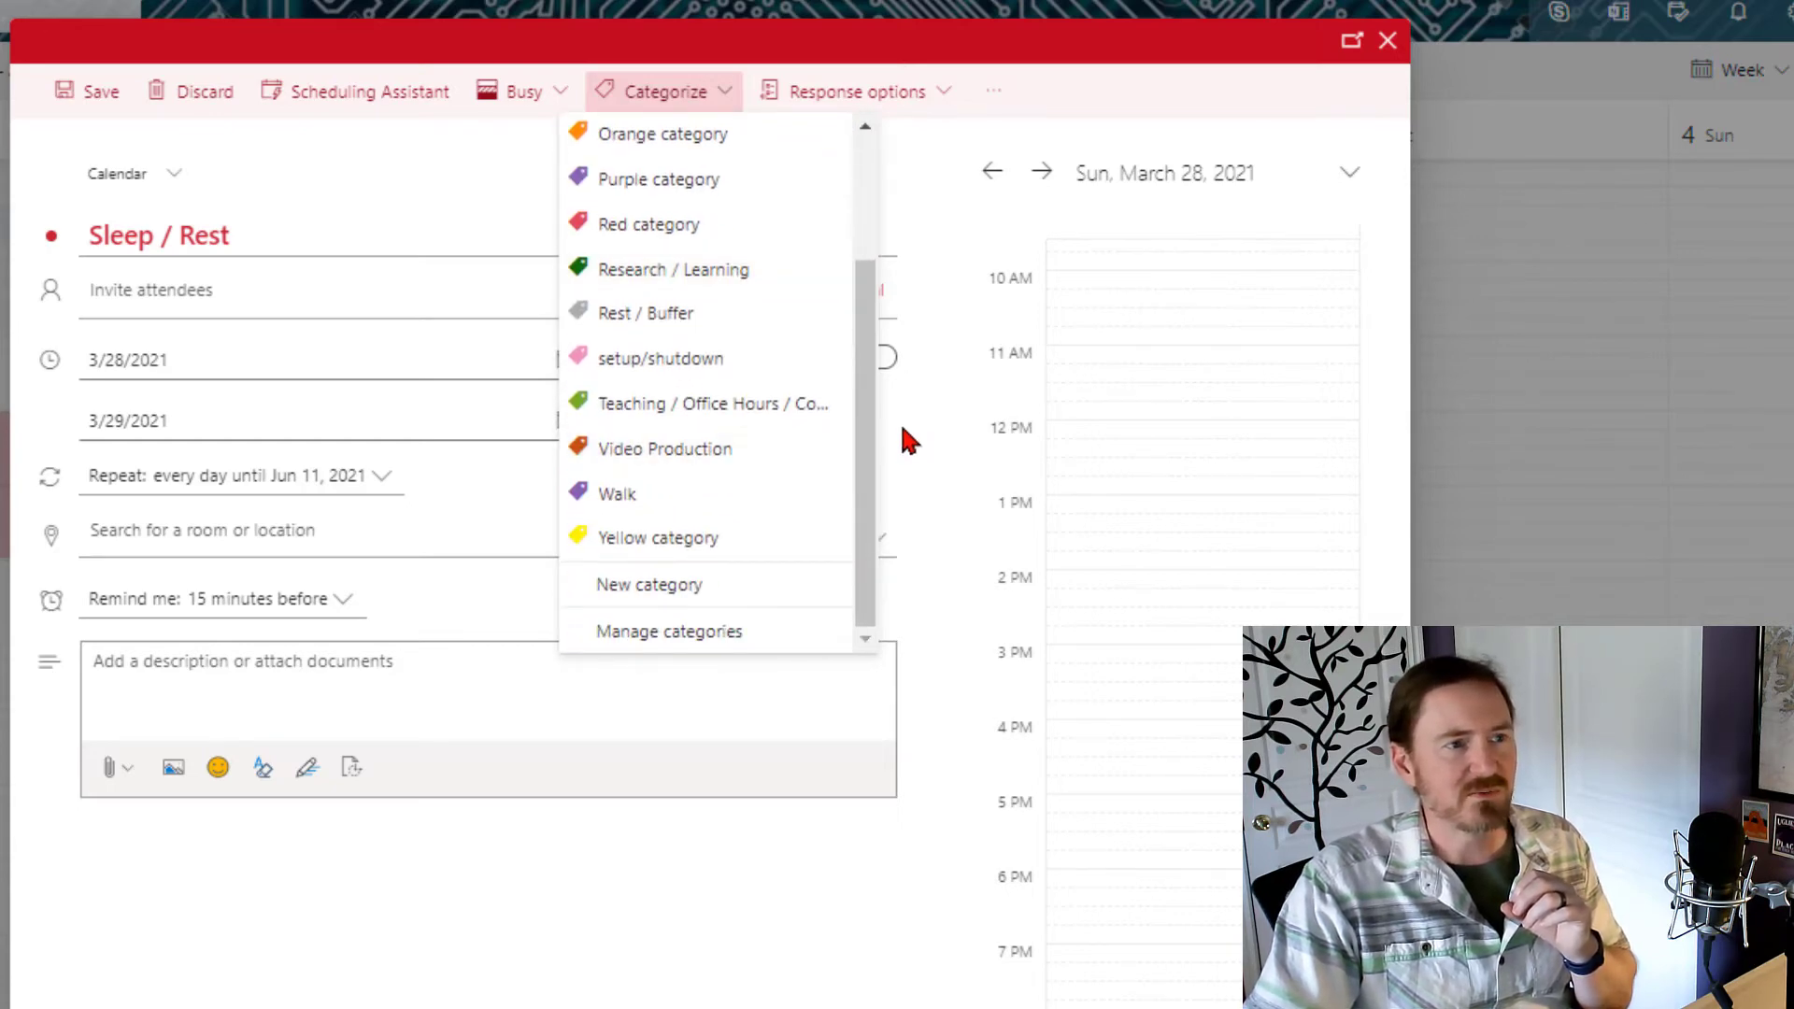
left_click_drag(864, 437, 860, 313)
scroll(733, 461, "down", 3)
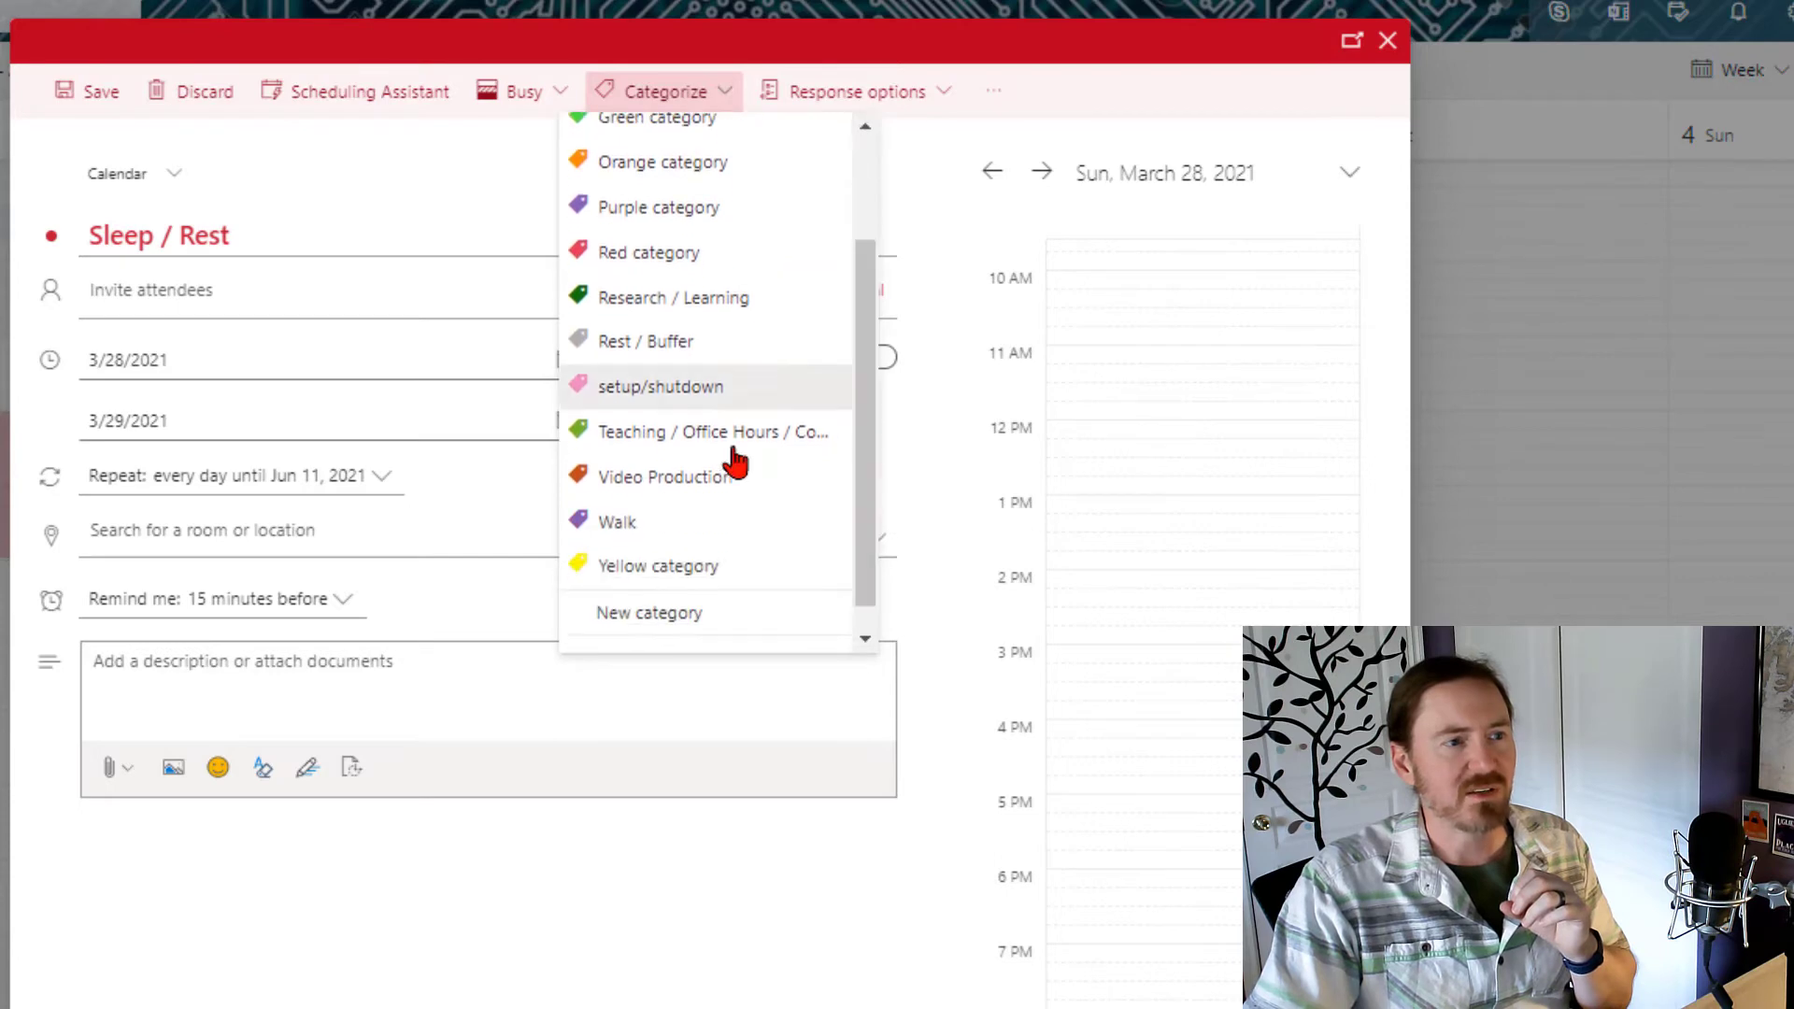
left_click(641, 343)
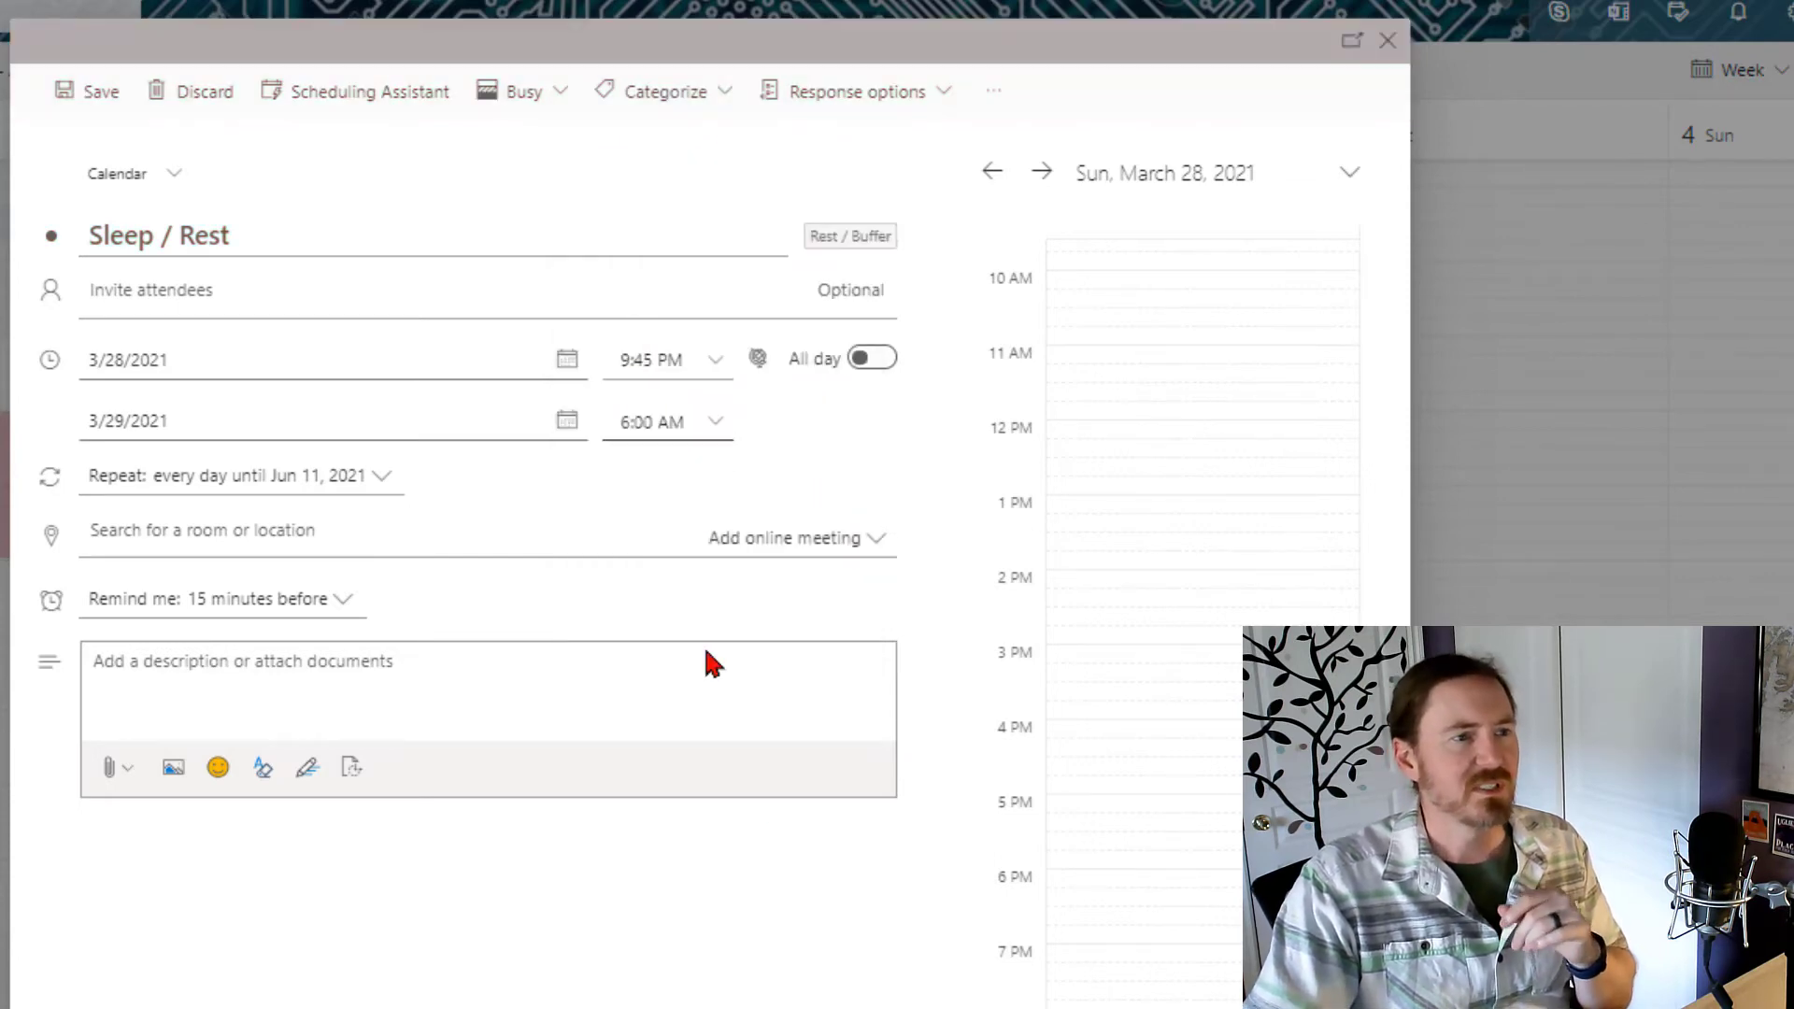
left_click(94, 94)
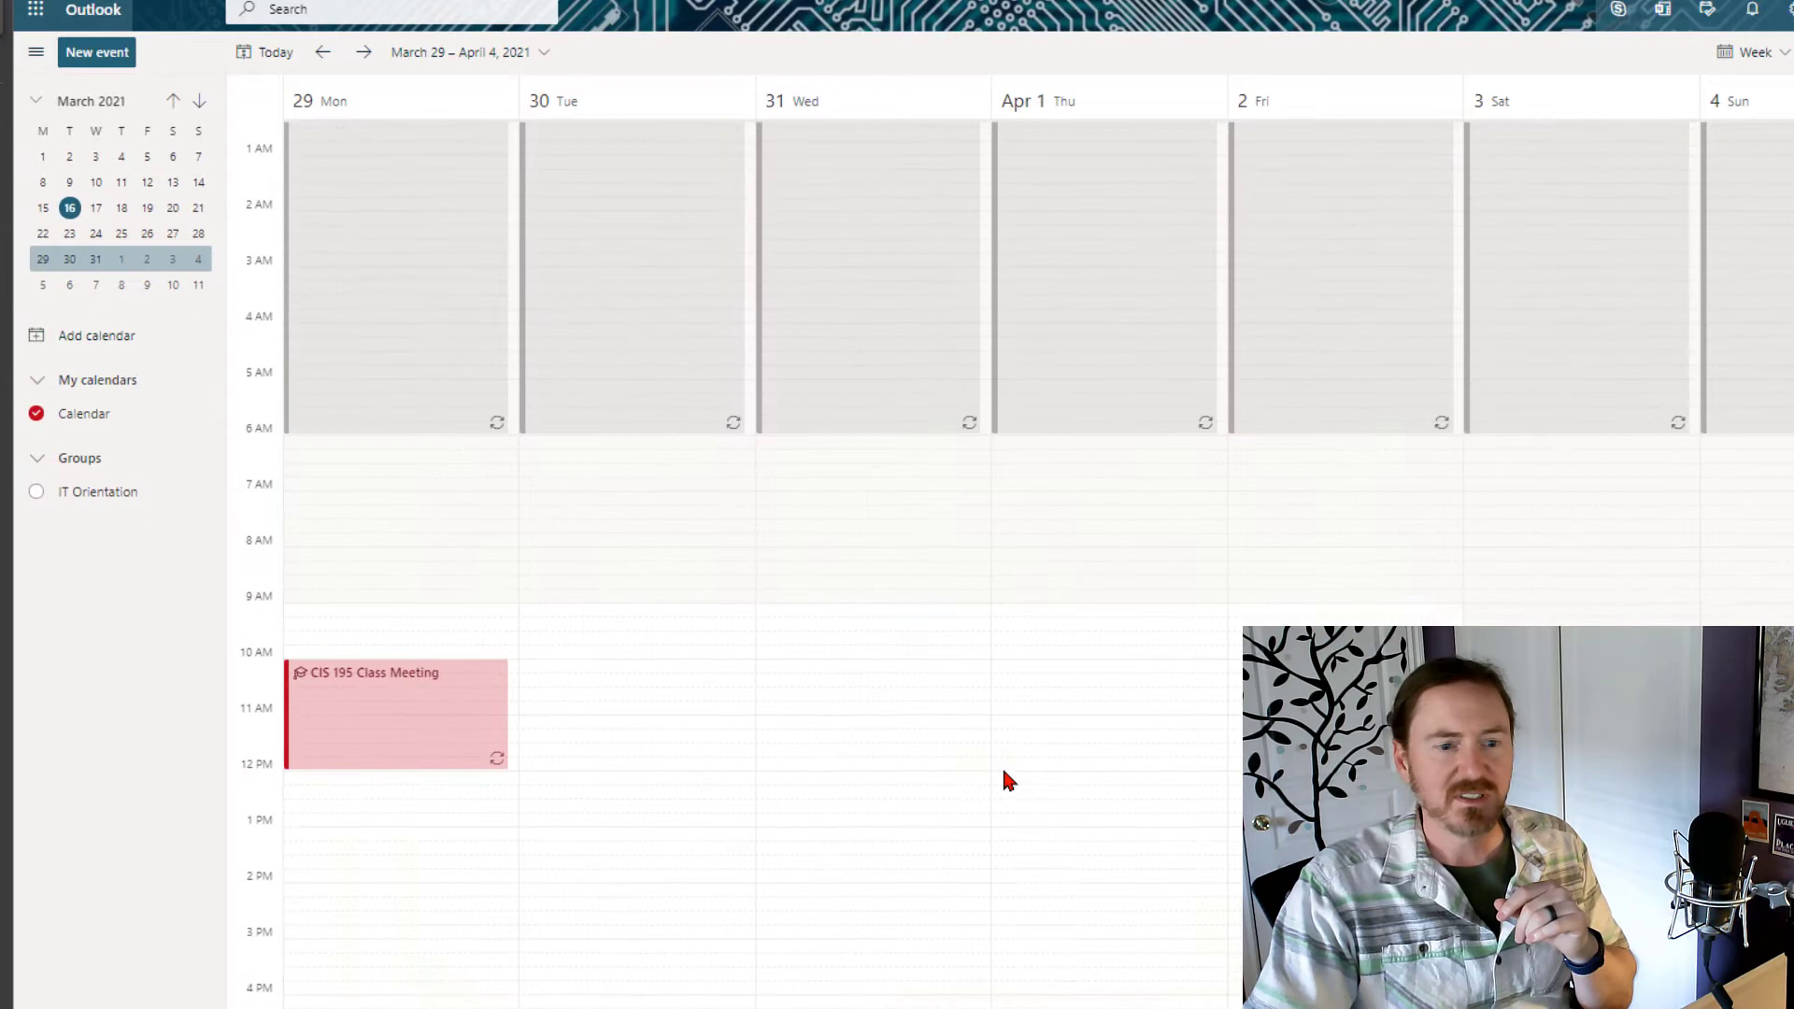
scroll(939, 595, "up", 4)
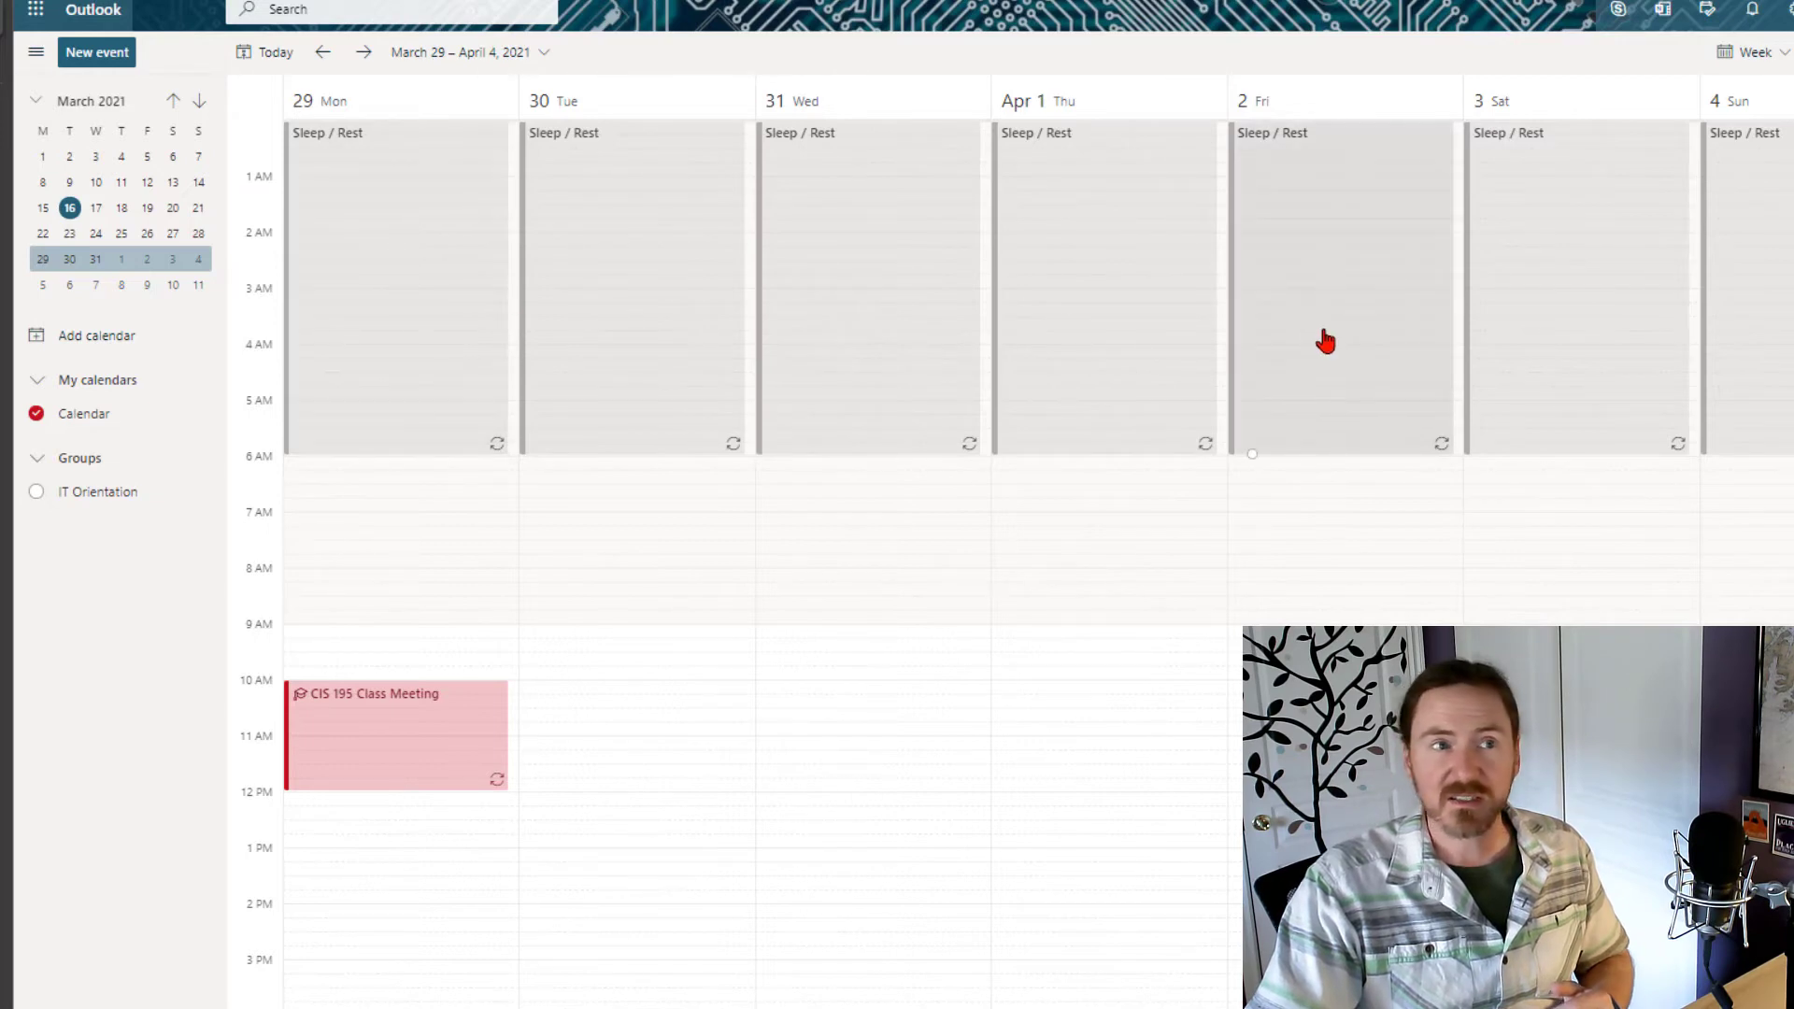
mouse_move(1325, 339)
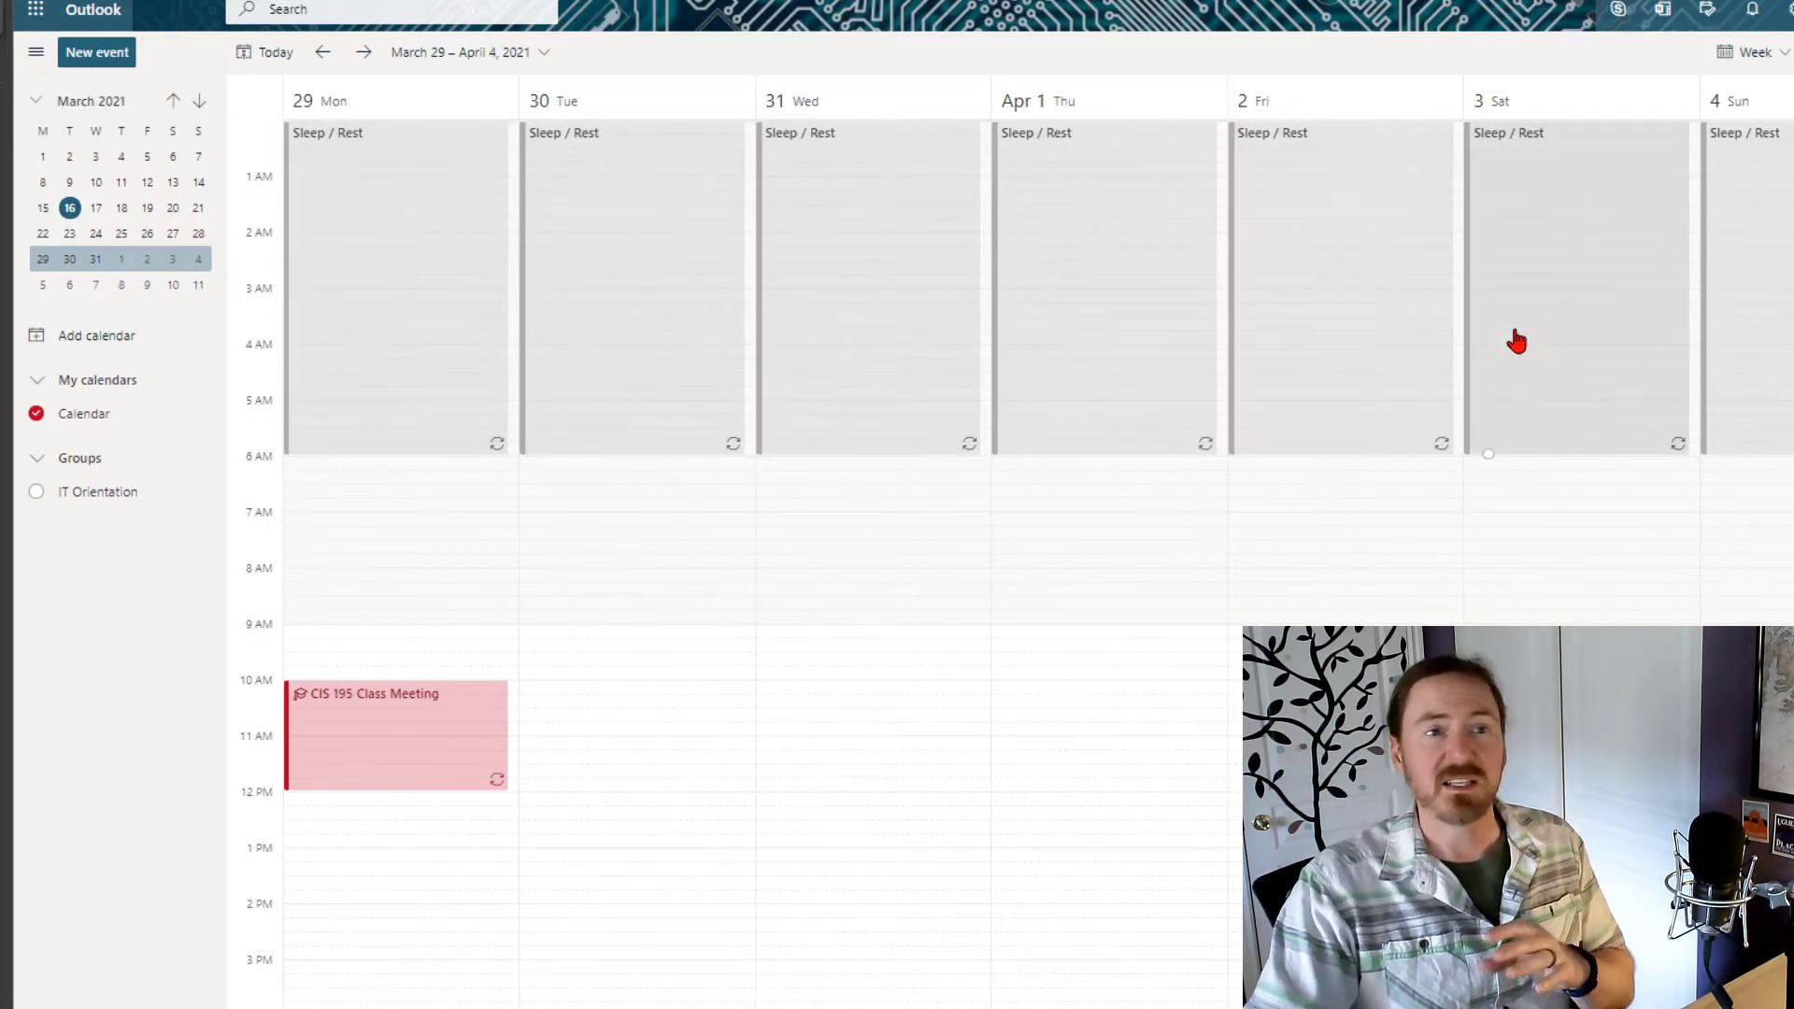
mouse_move(1556, 338)
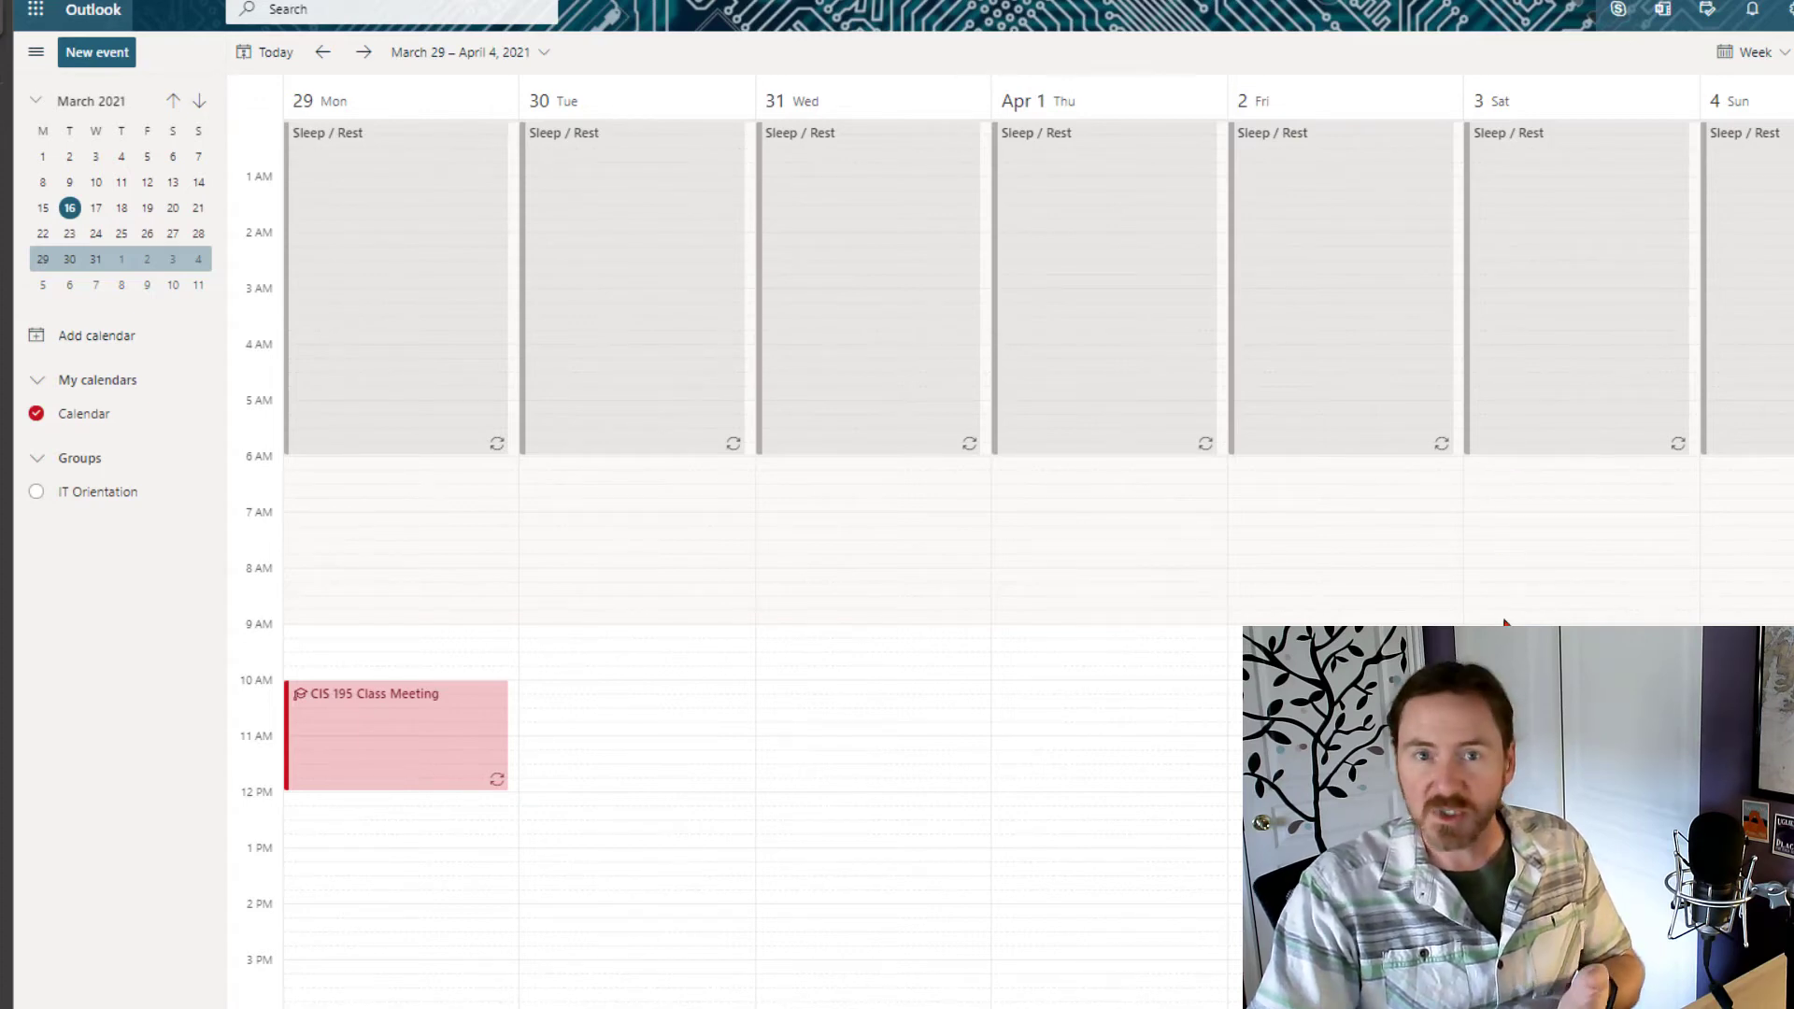
scroll(1137, 766, "down", 3)
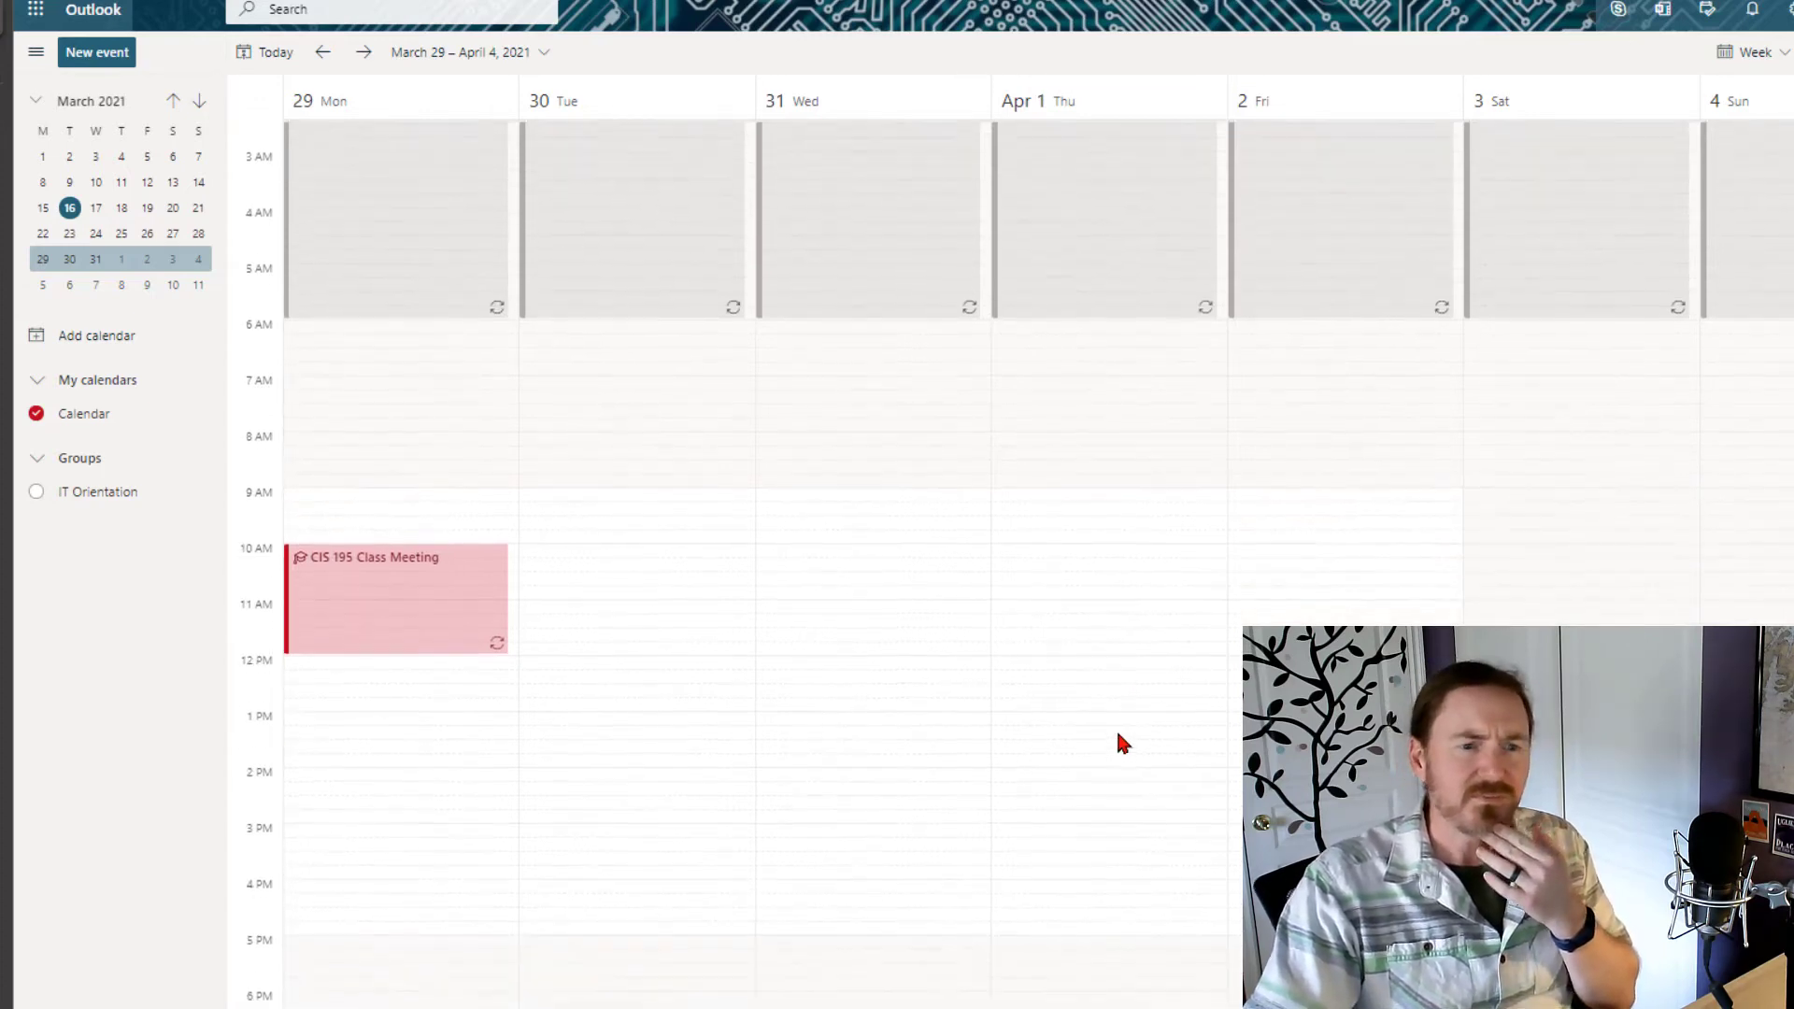
scroll(1123, 745, "up", 3)
scroll(1123, 745, "down", 2)
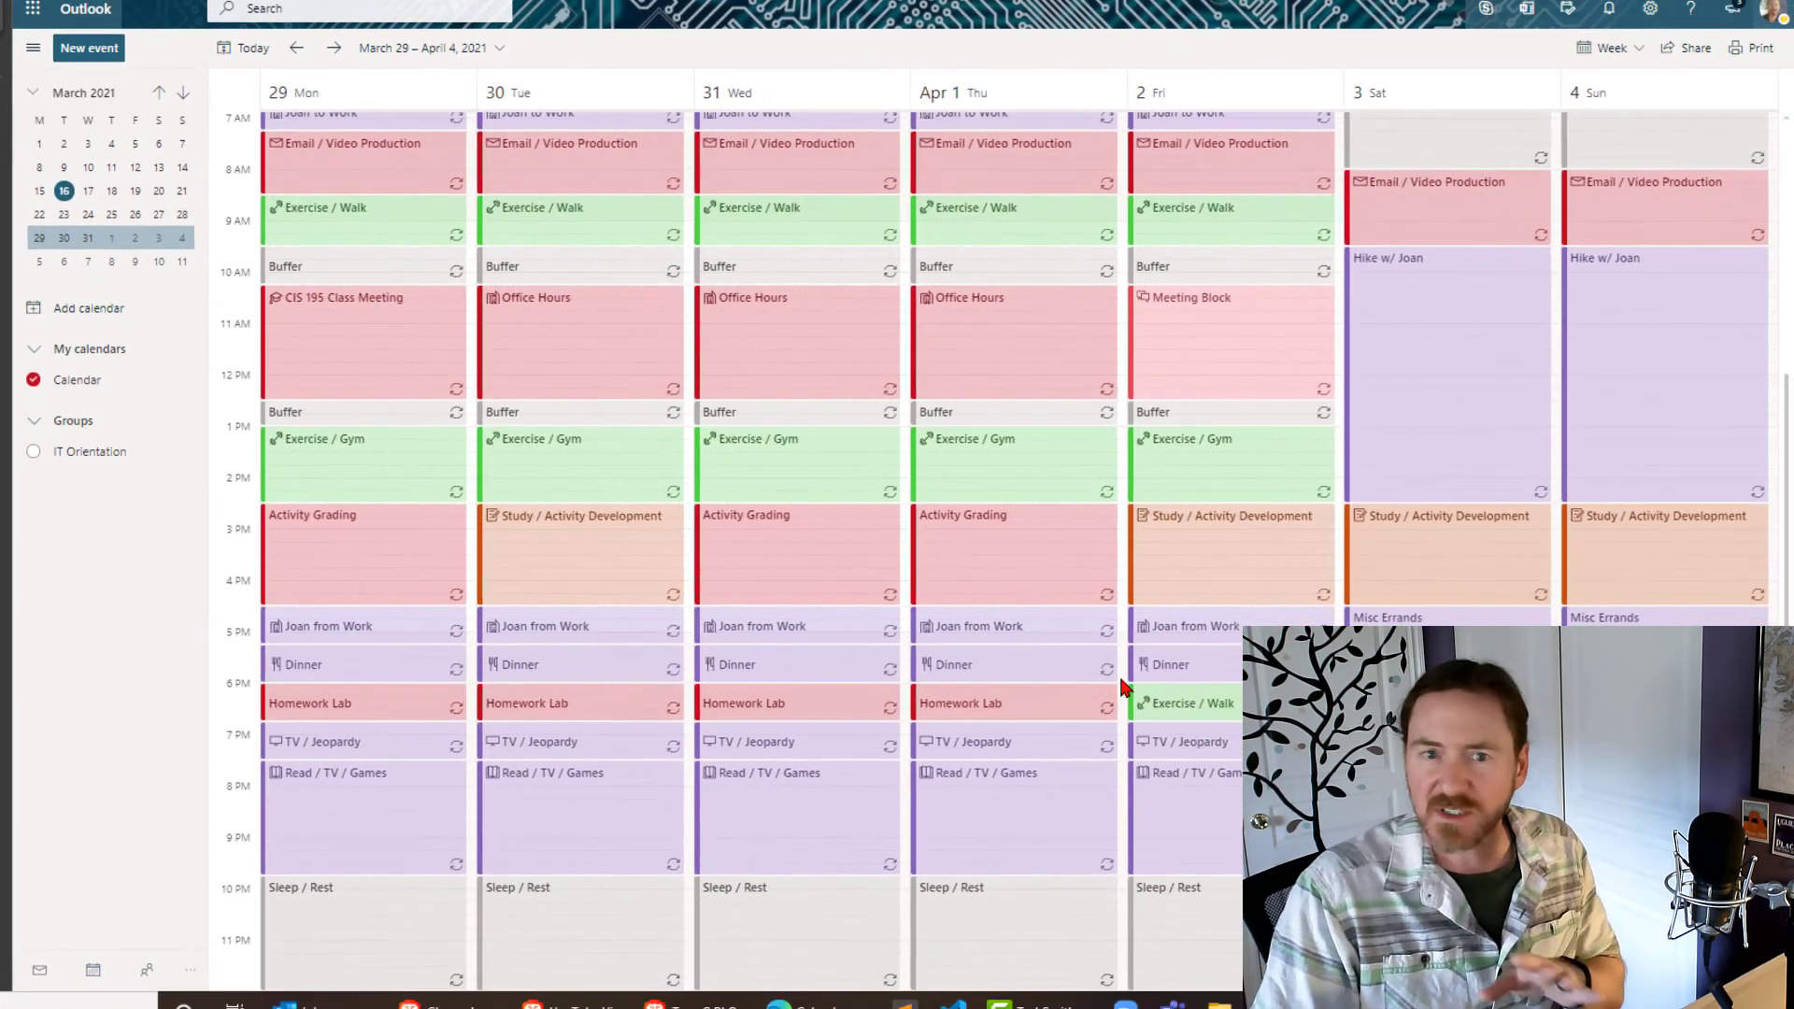
Inspect Wednesday's commute, Tuesday's Exercise / Gym and Study blocks, and Wednesday's Activity Grading, then deselect.
left_click(780, 632)
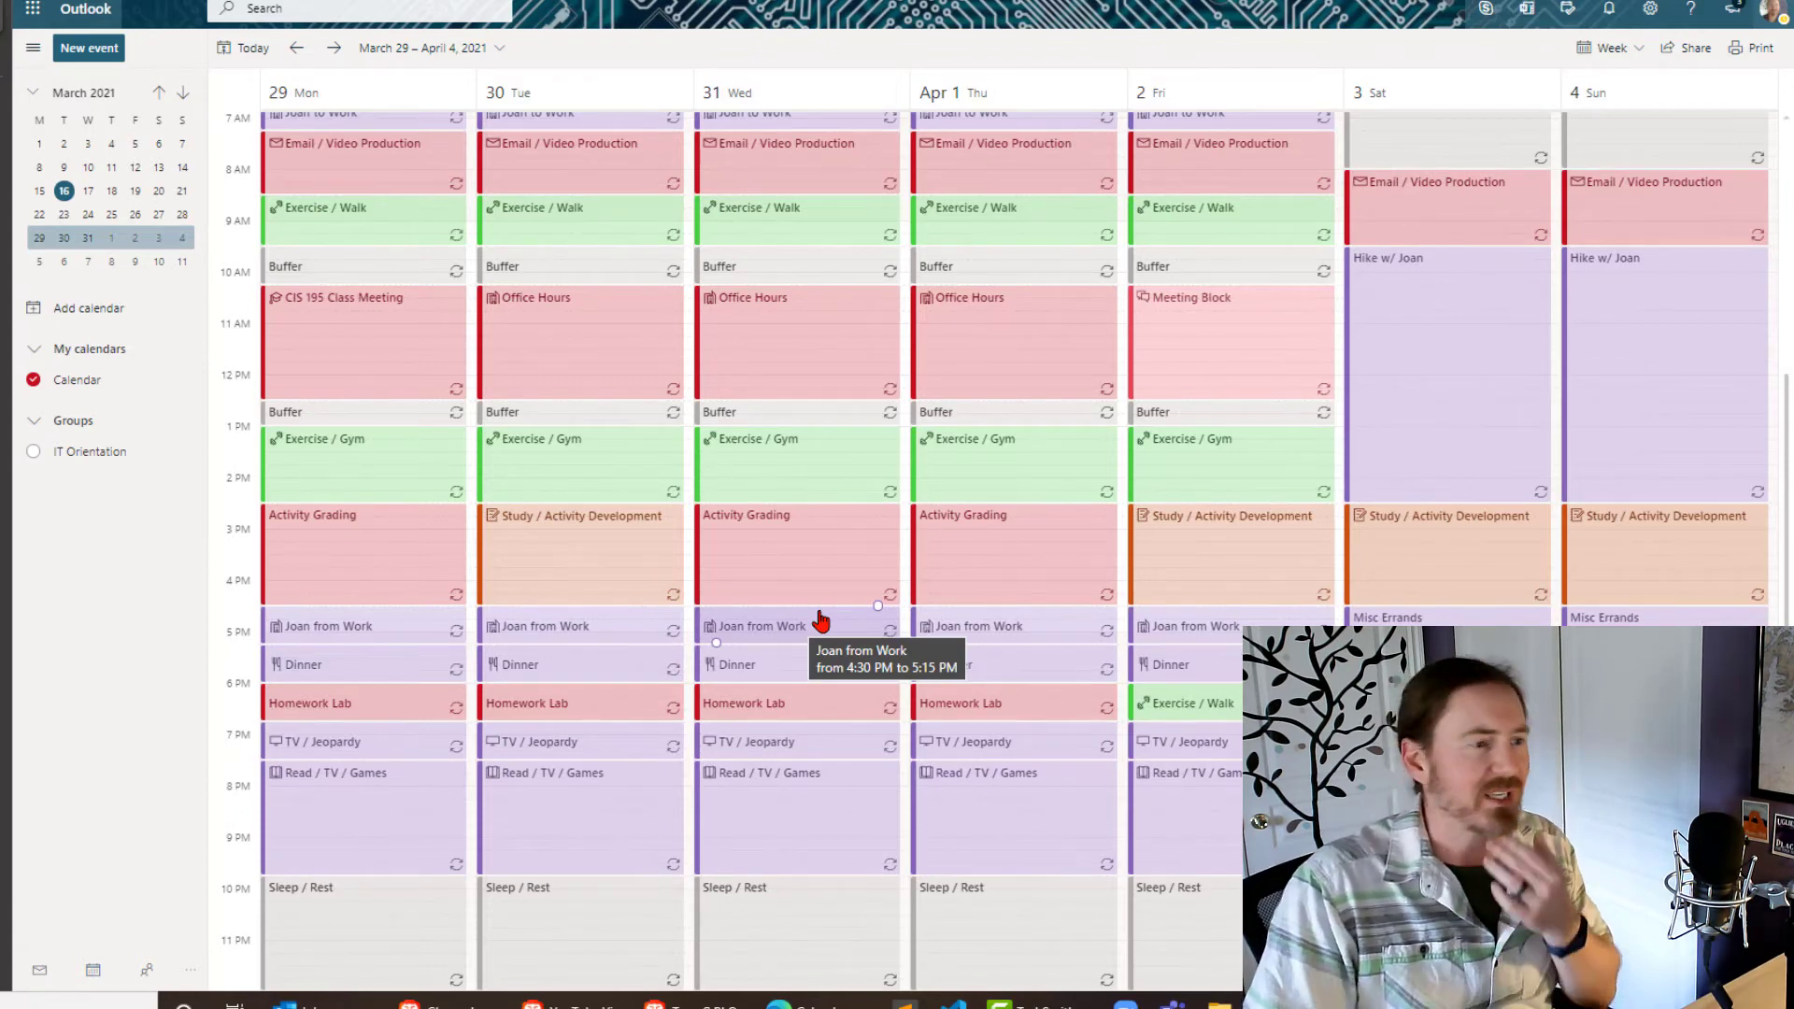
left_click(654, 460)
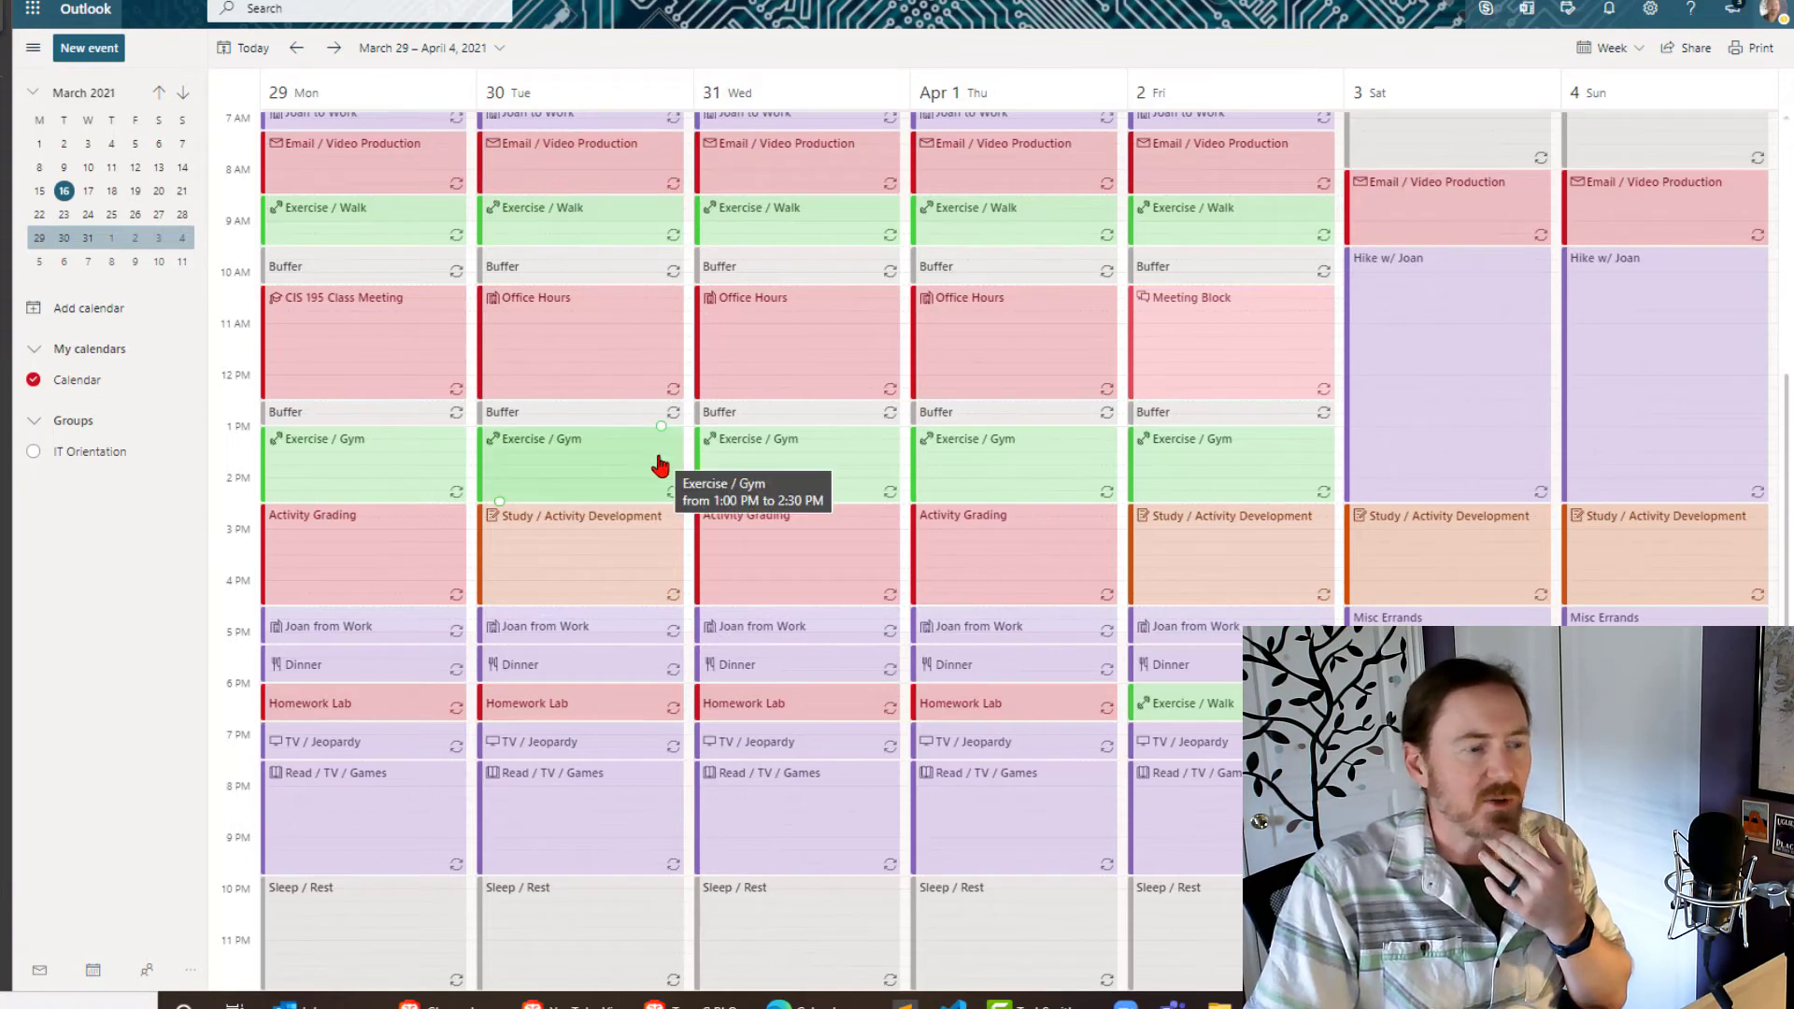
left_click(685, 479)
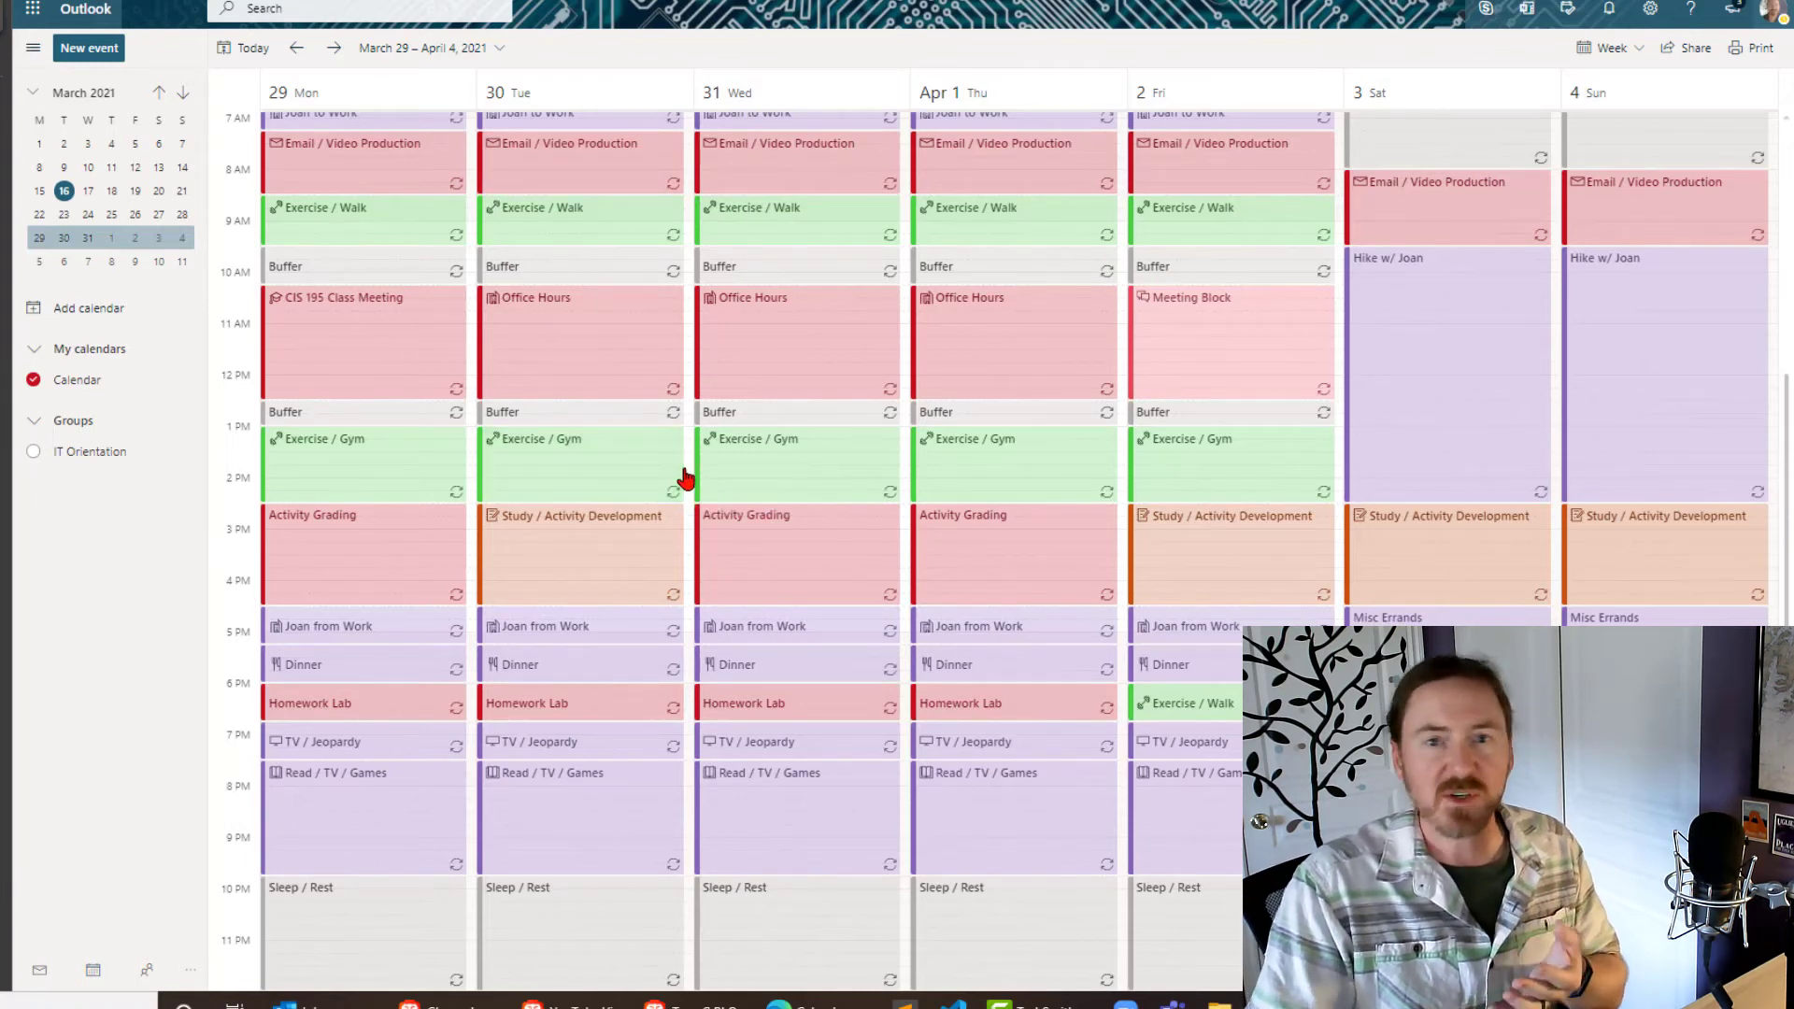
left_click(681, 479)
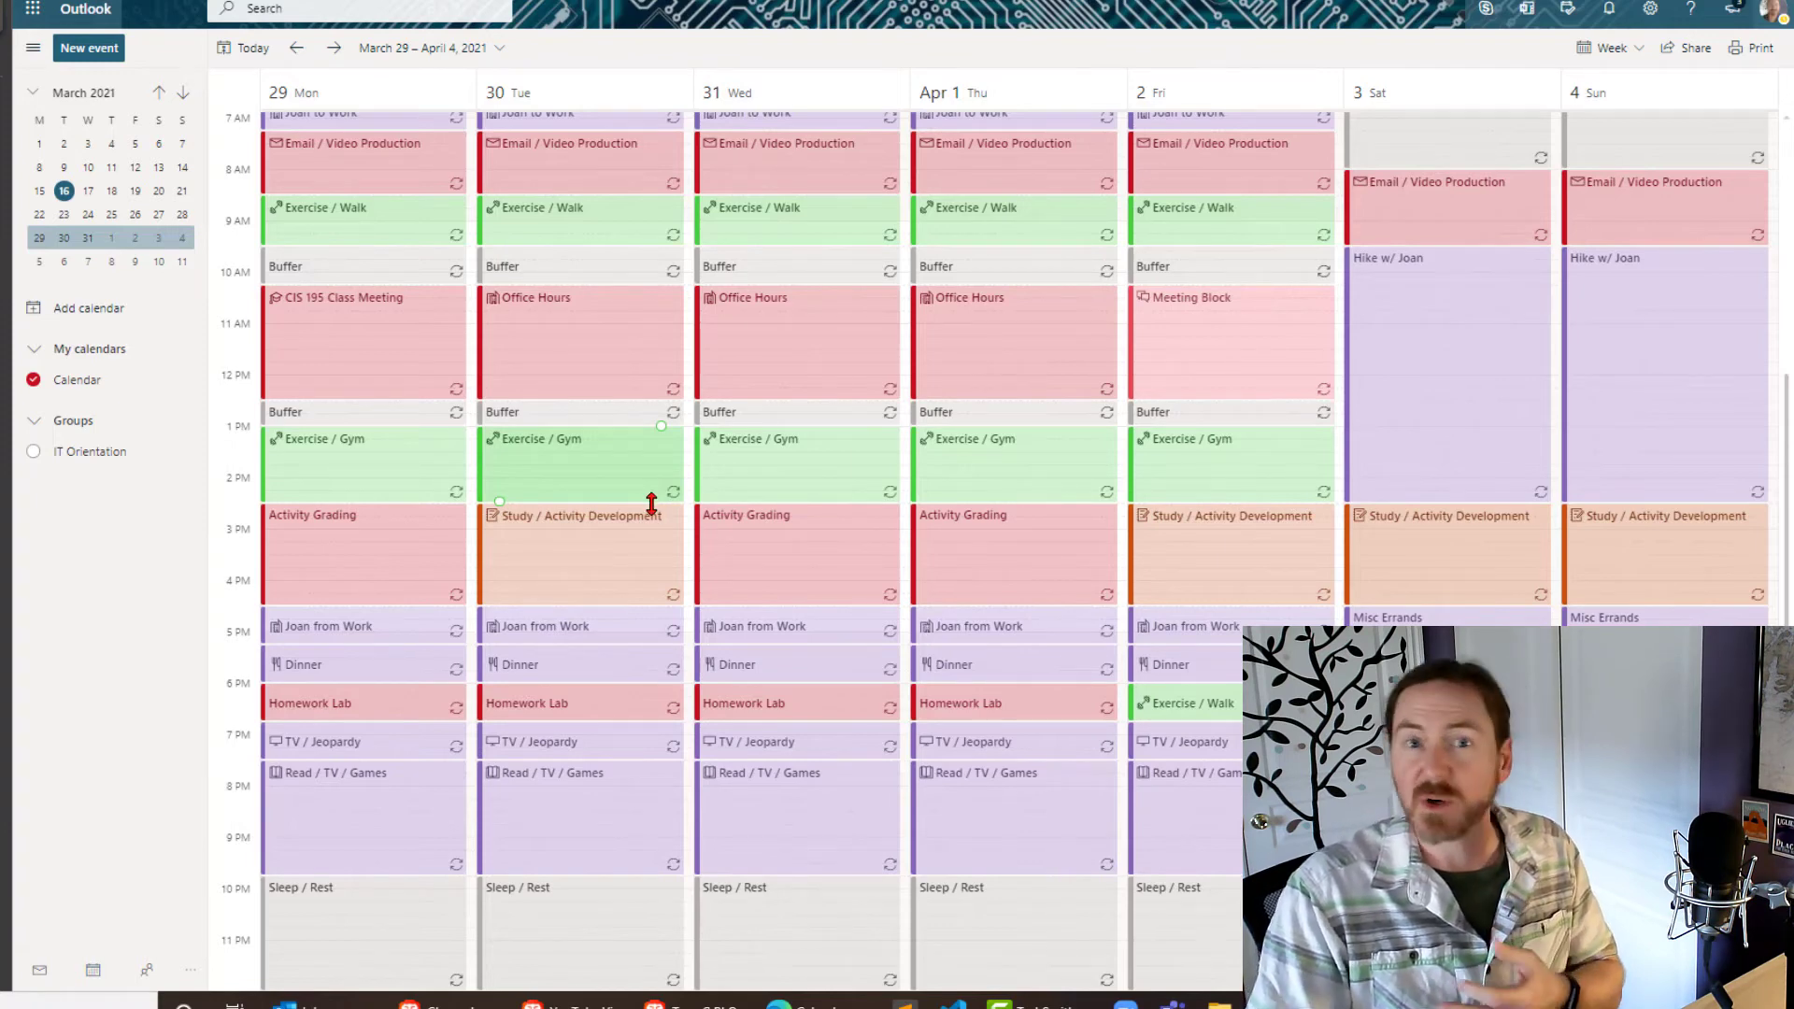
left_click(659, 522)
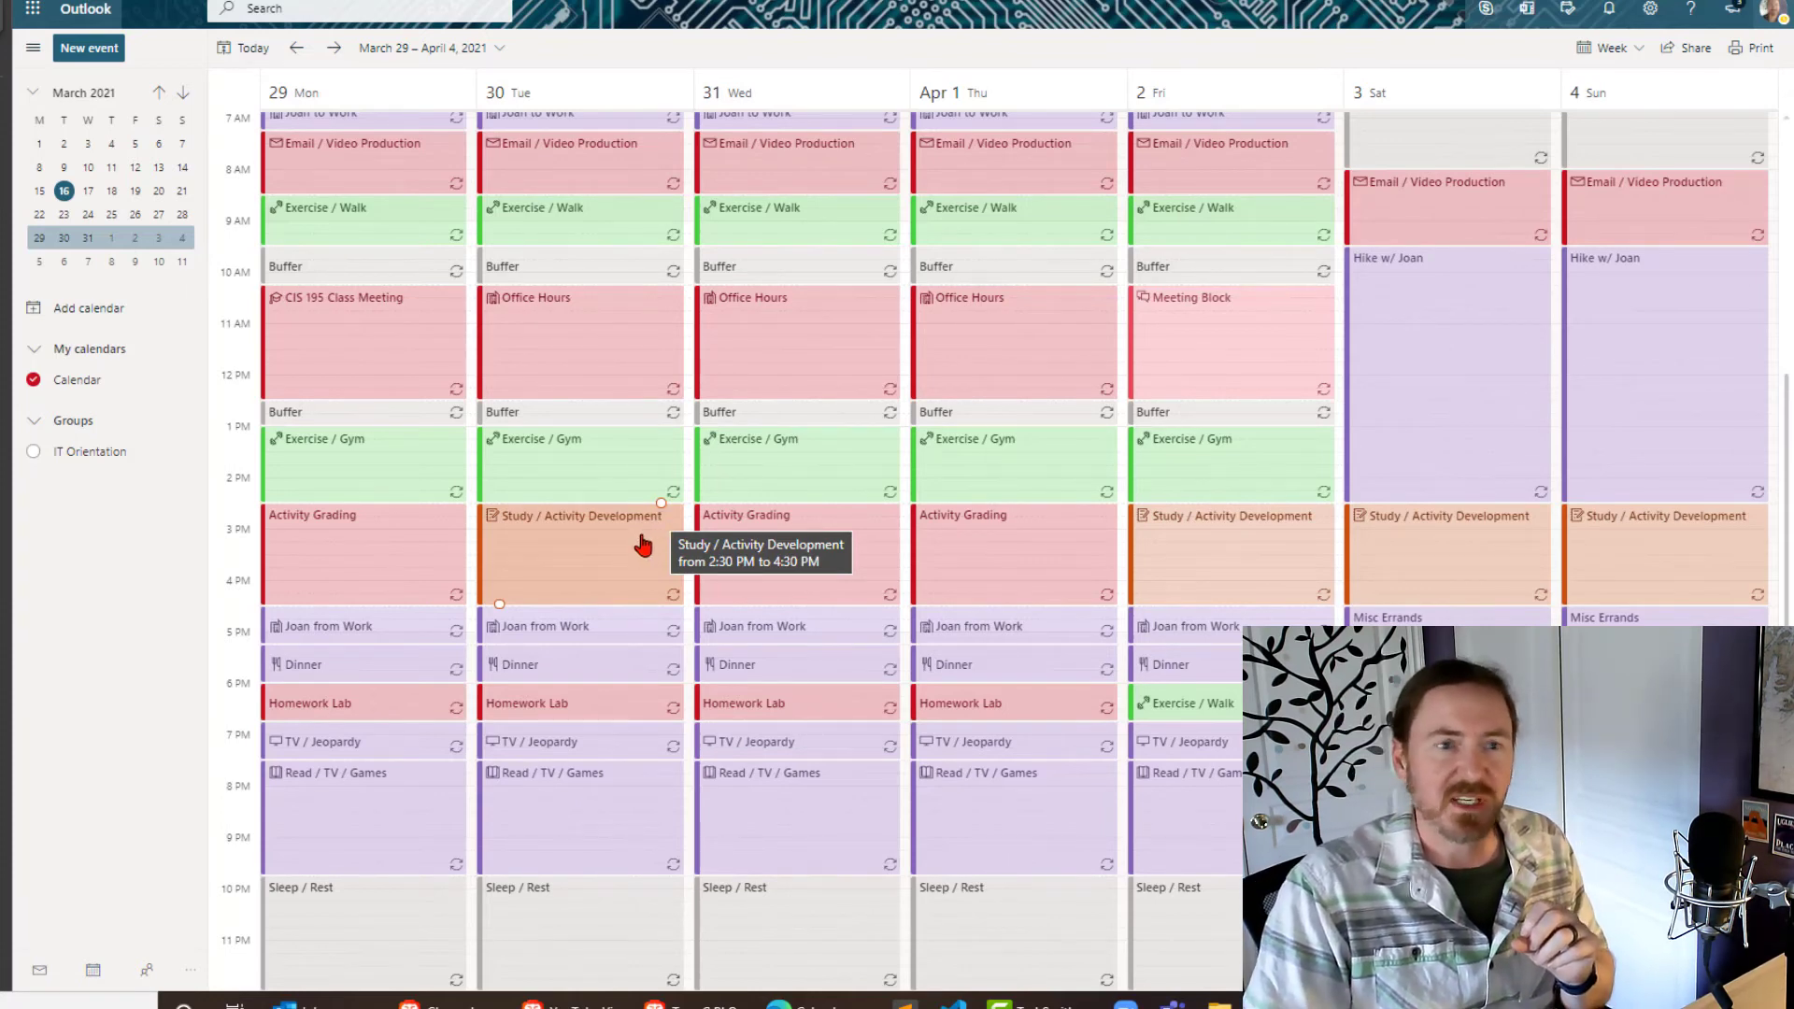
left_click(767, 567)
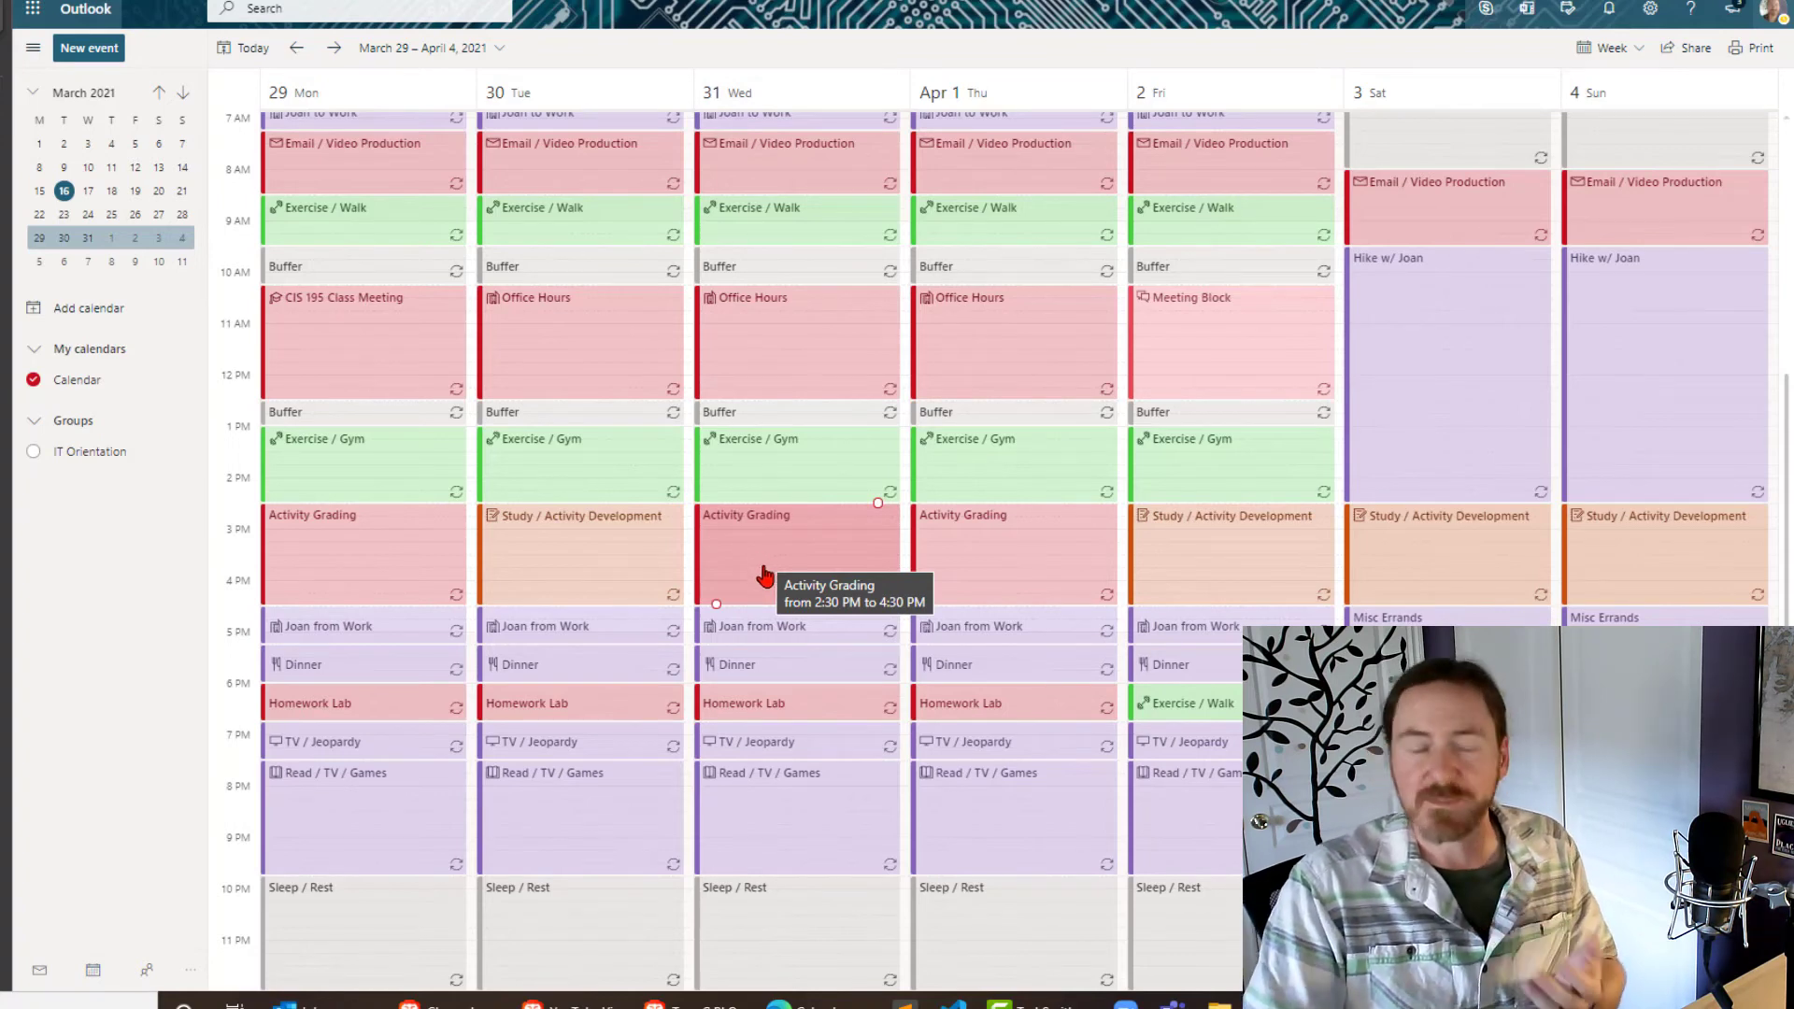
key("Escape")
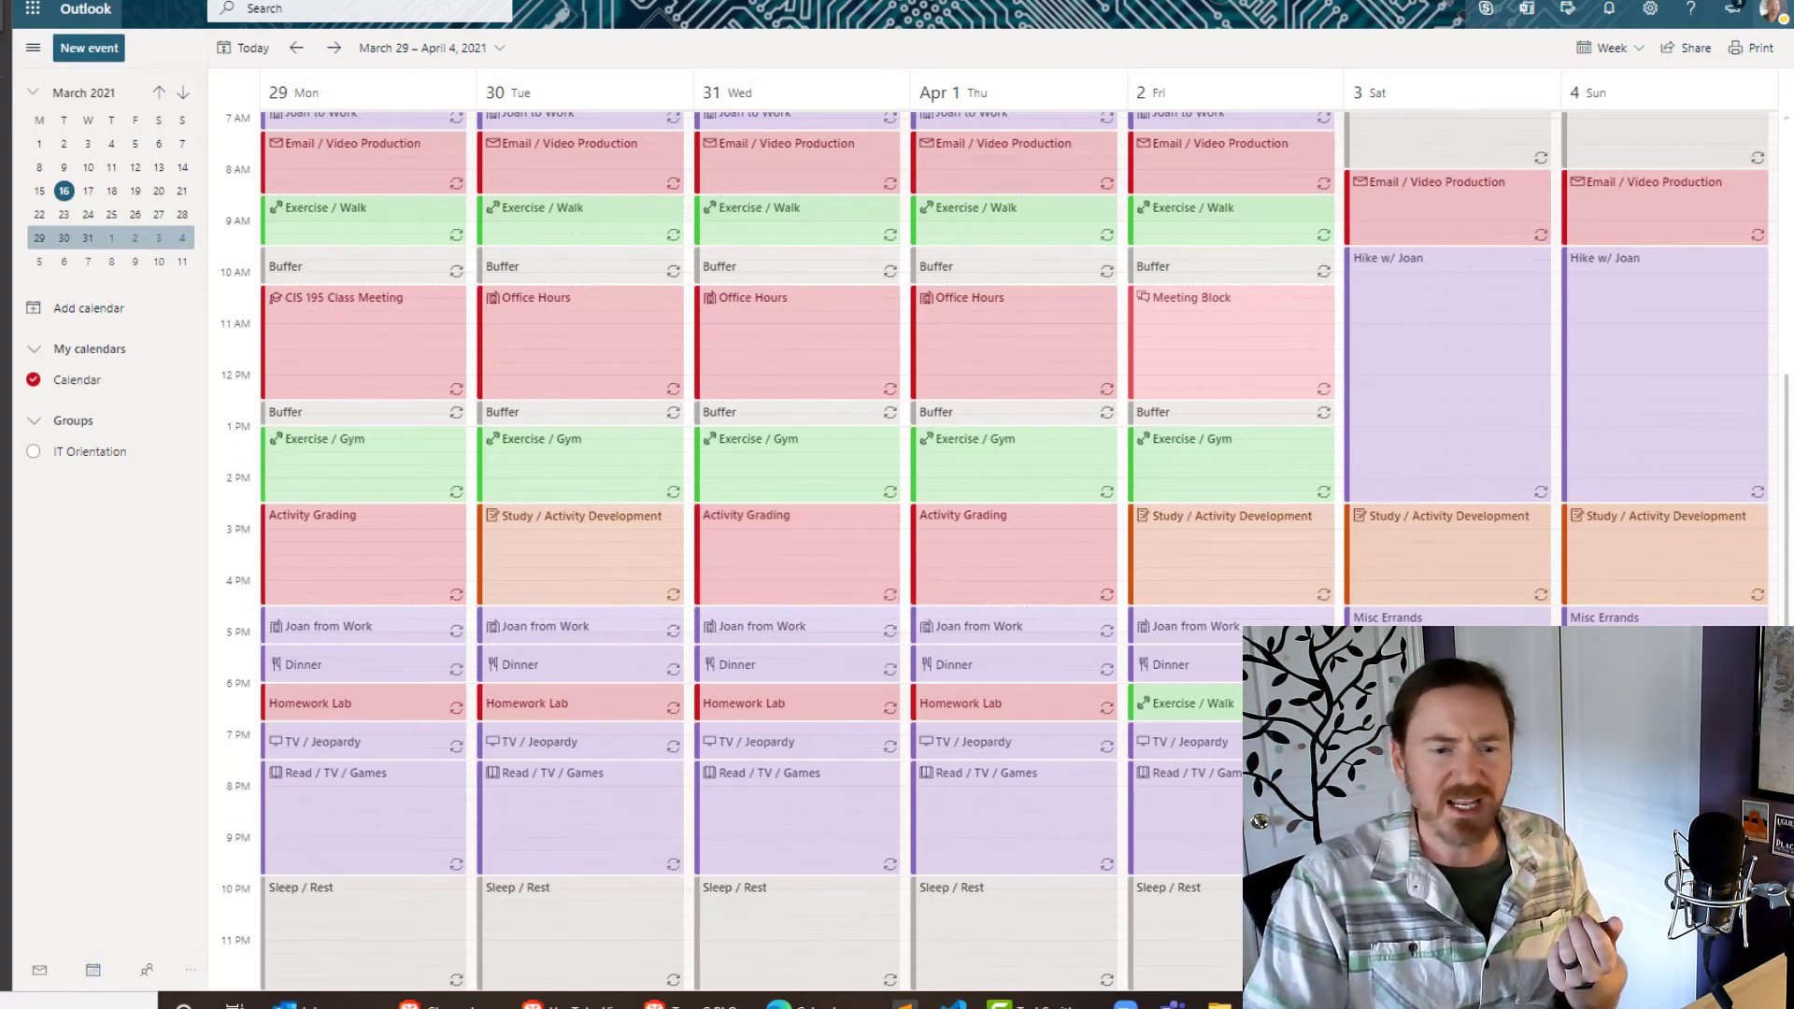
left_click(603, 551)
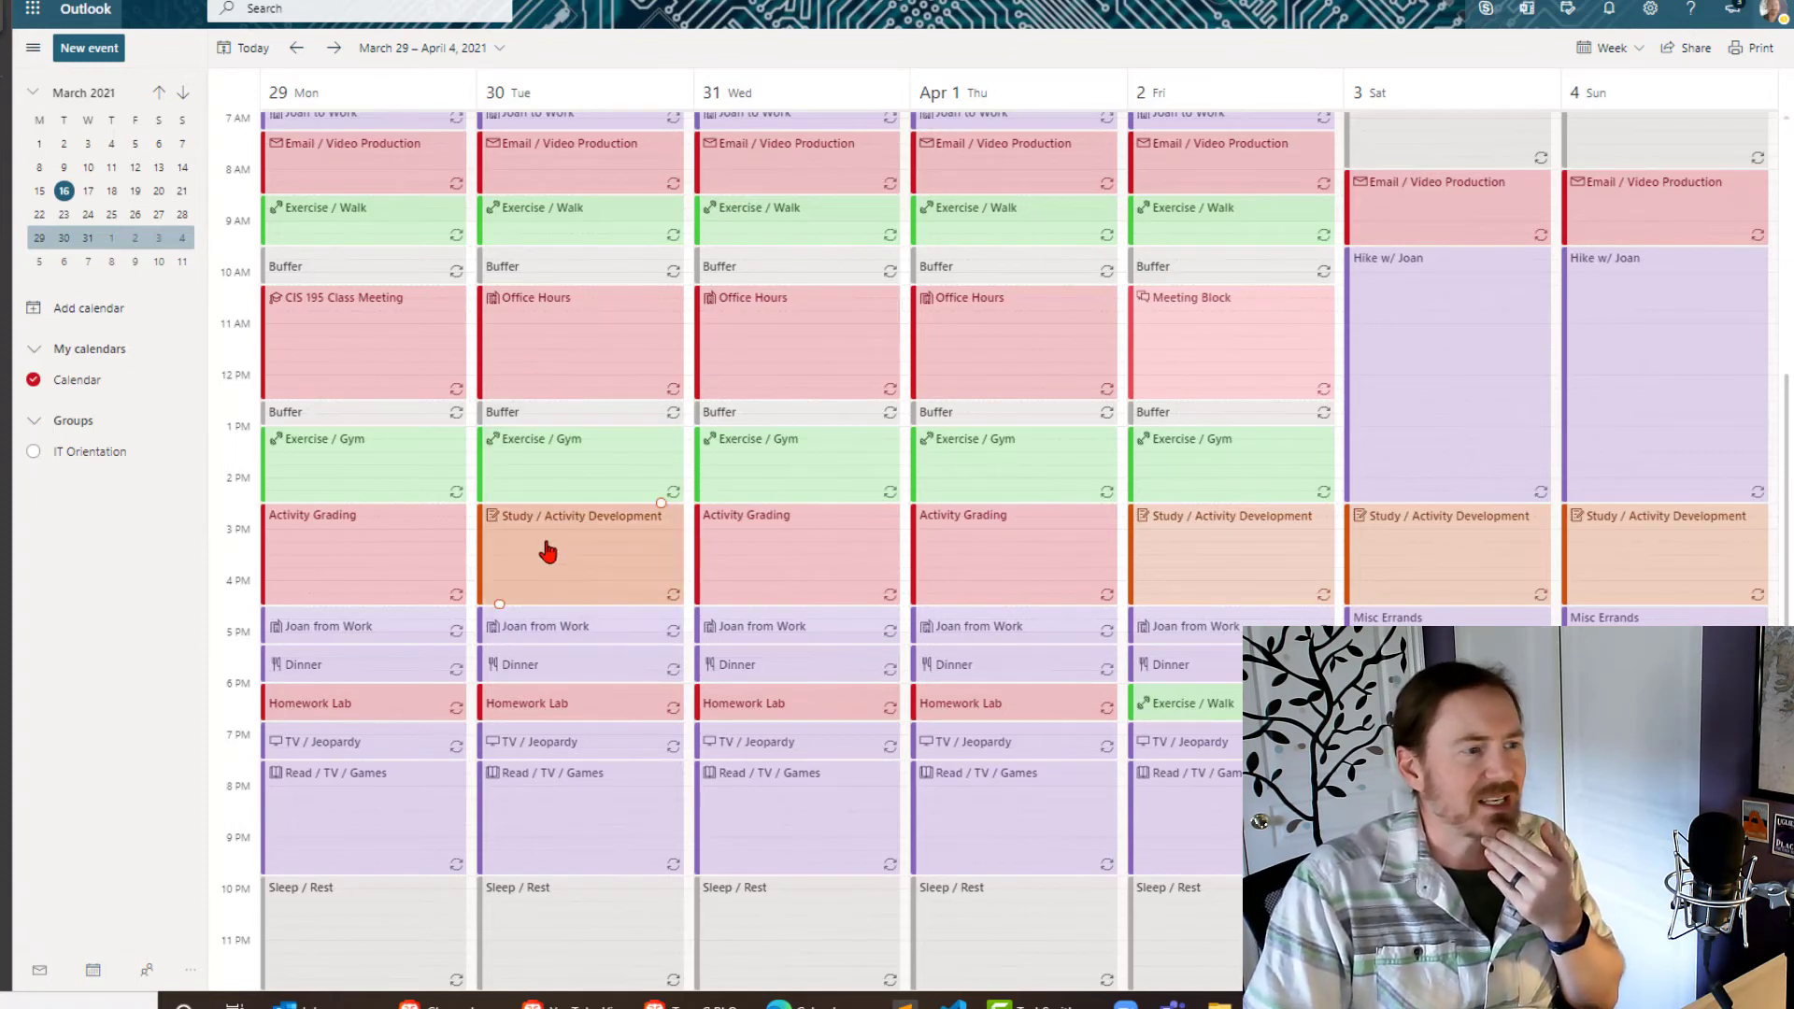
left_click(531, 474)
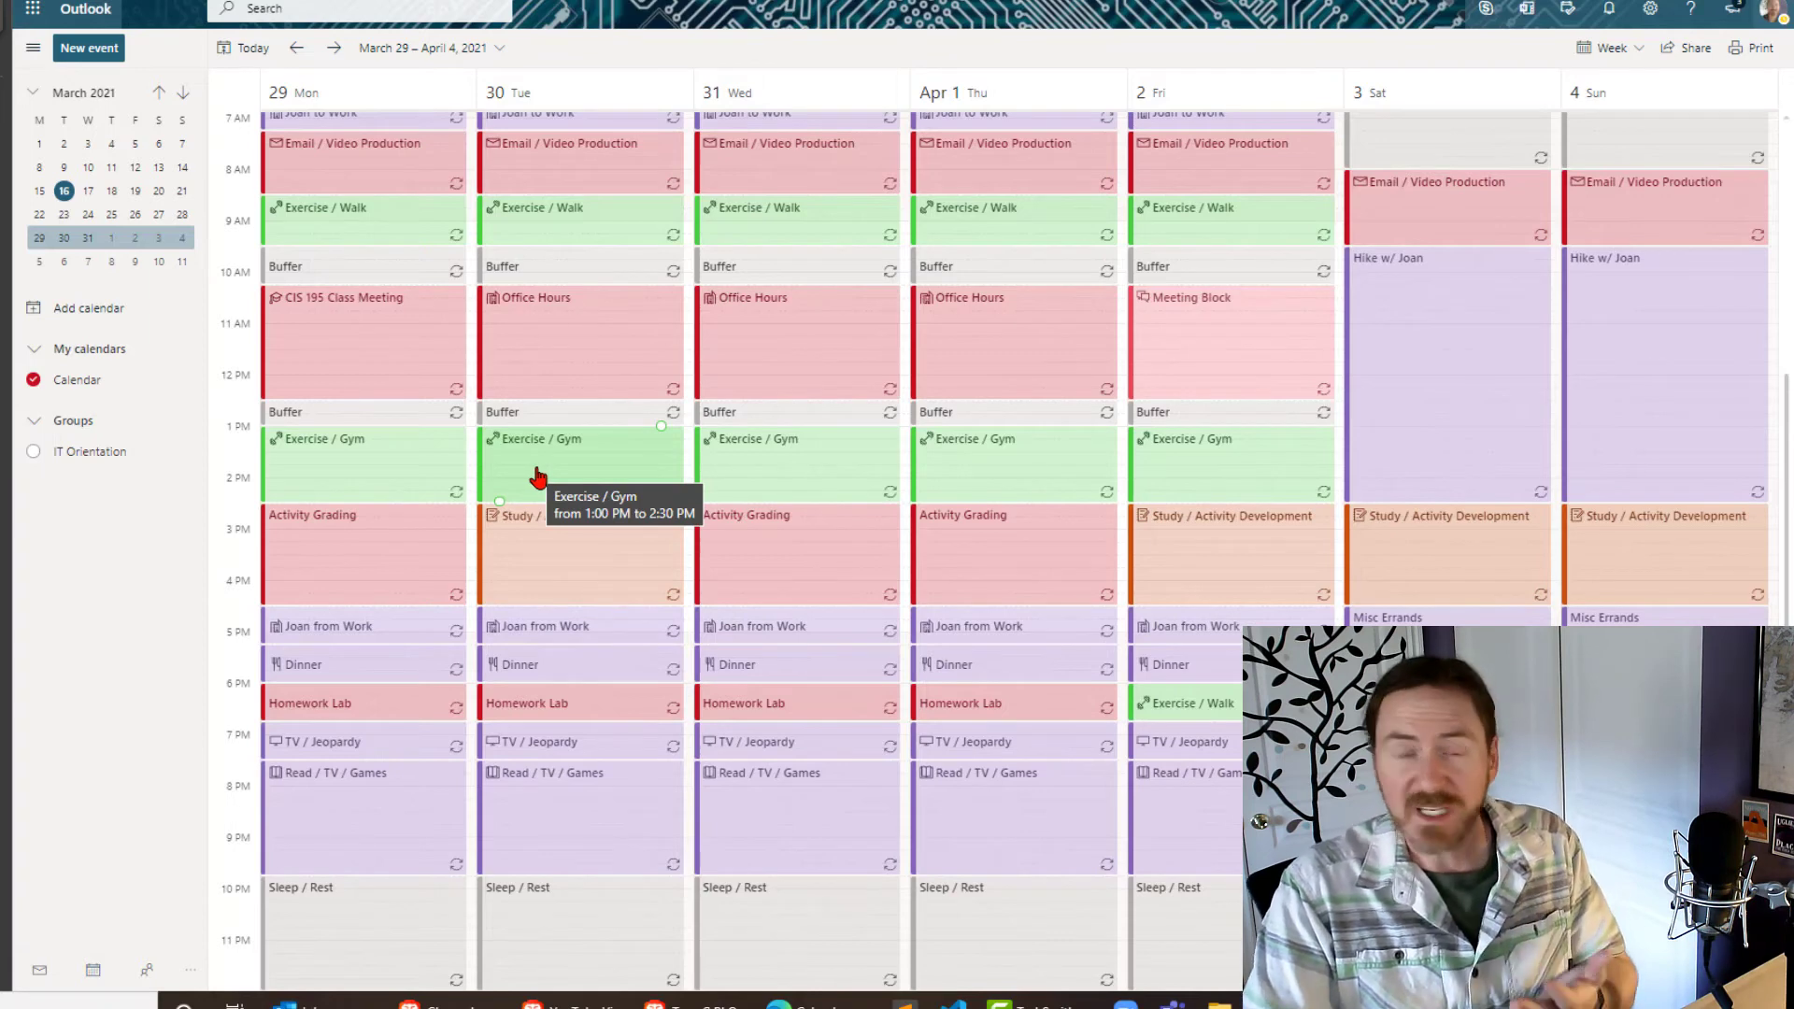
left_click(533, 527)
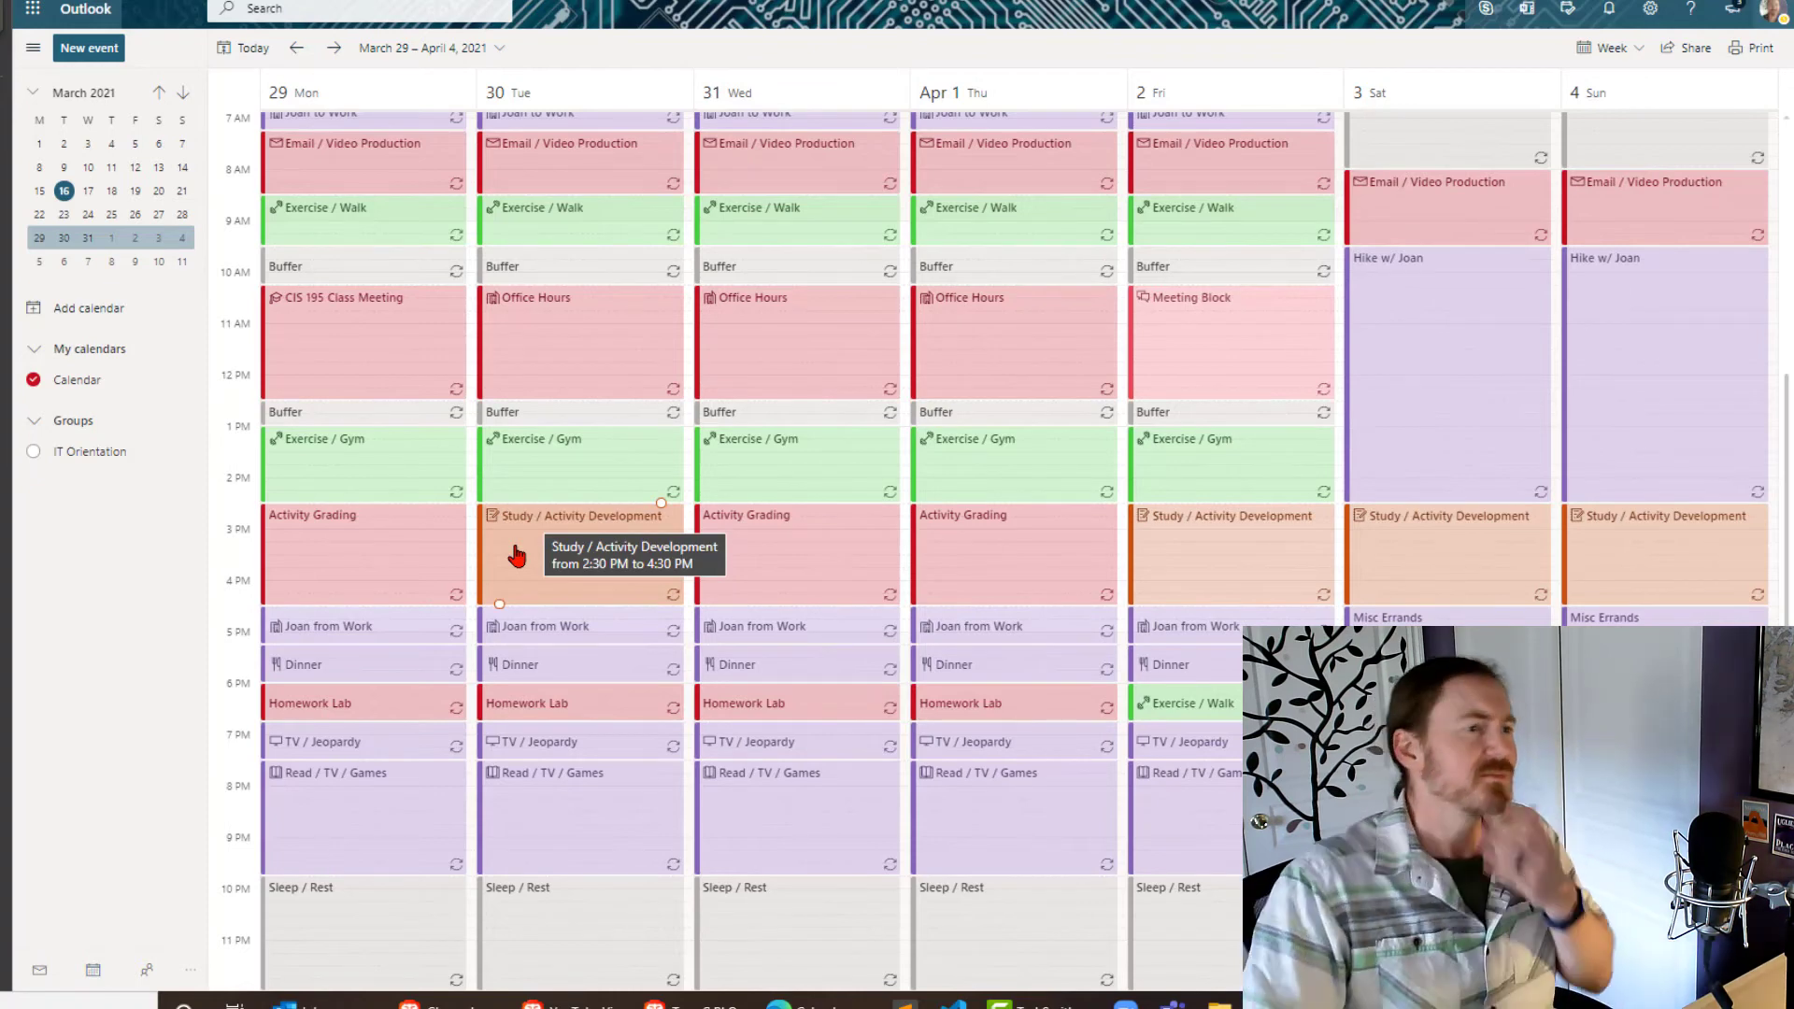
left_click(539, 495)
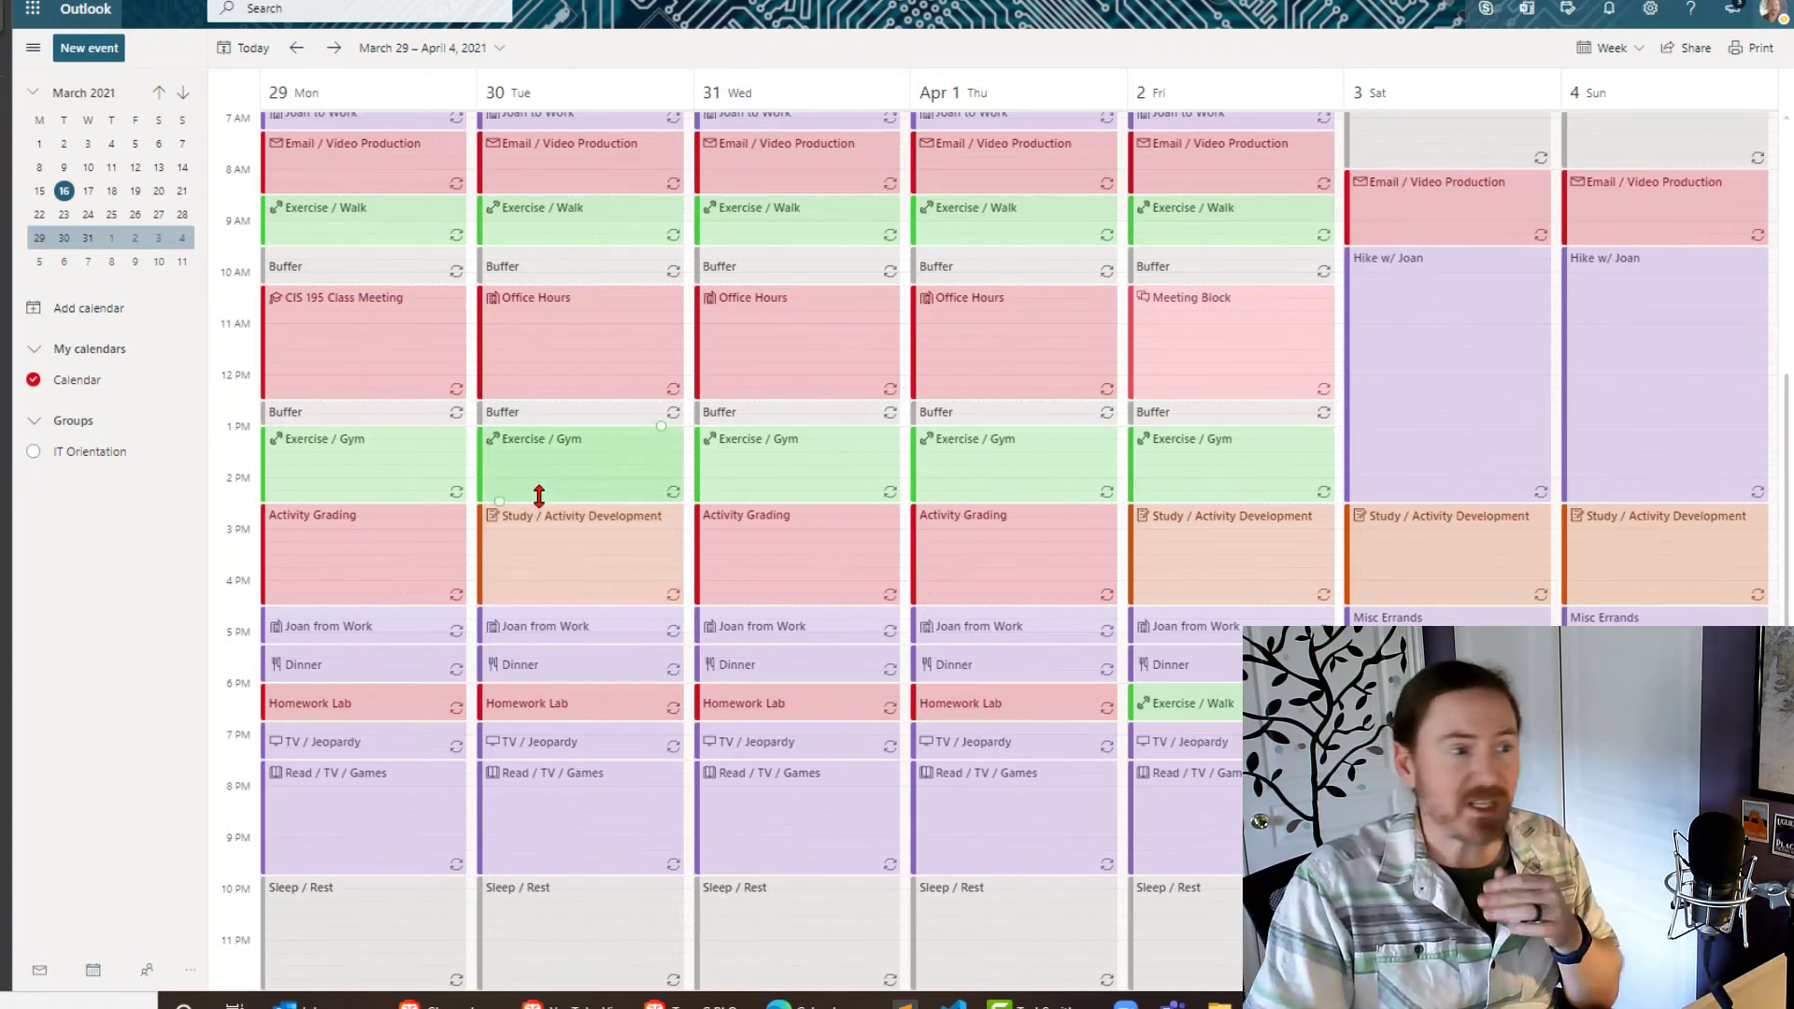
left_click(528, 565)
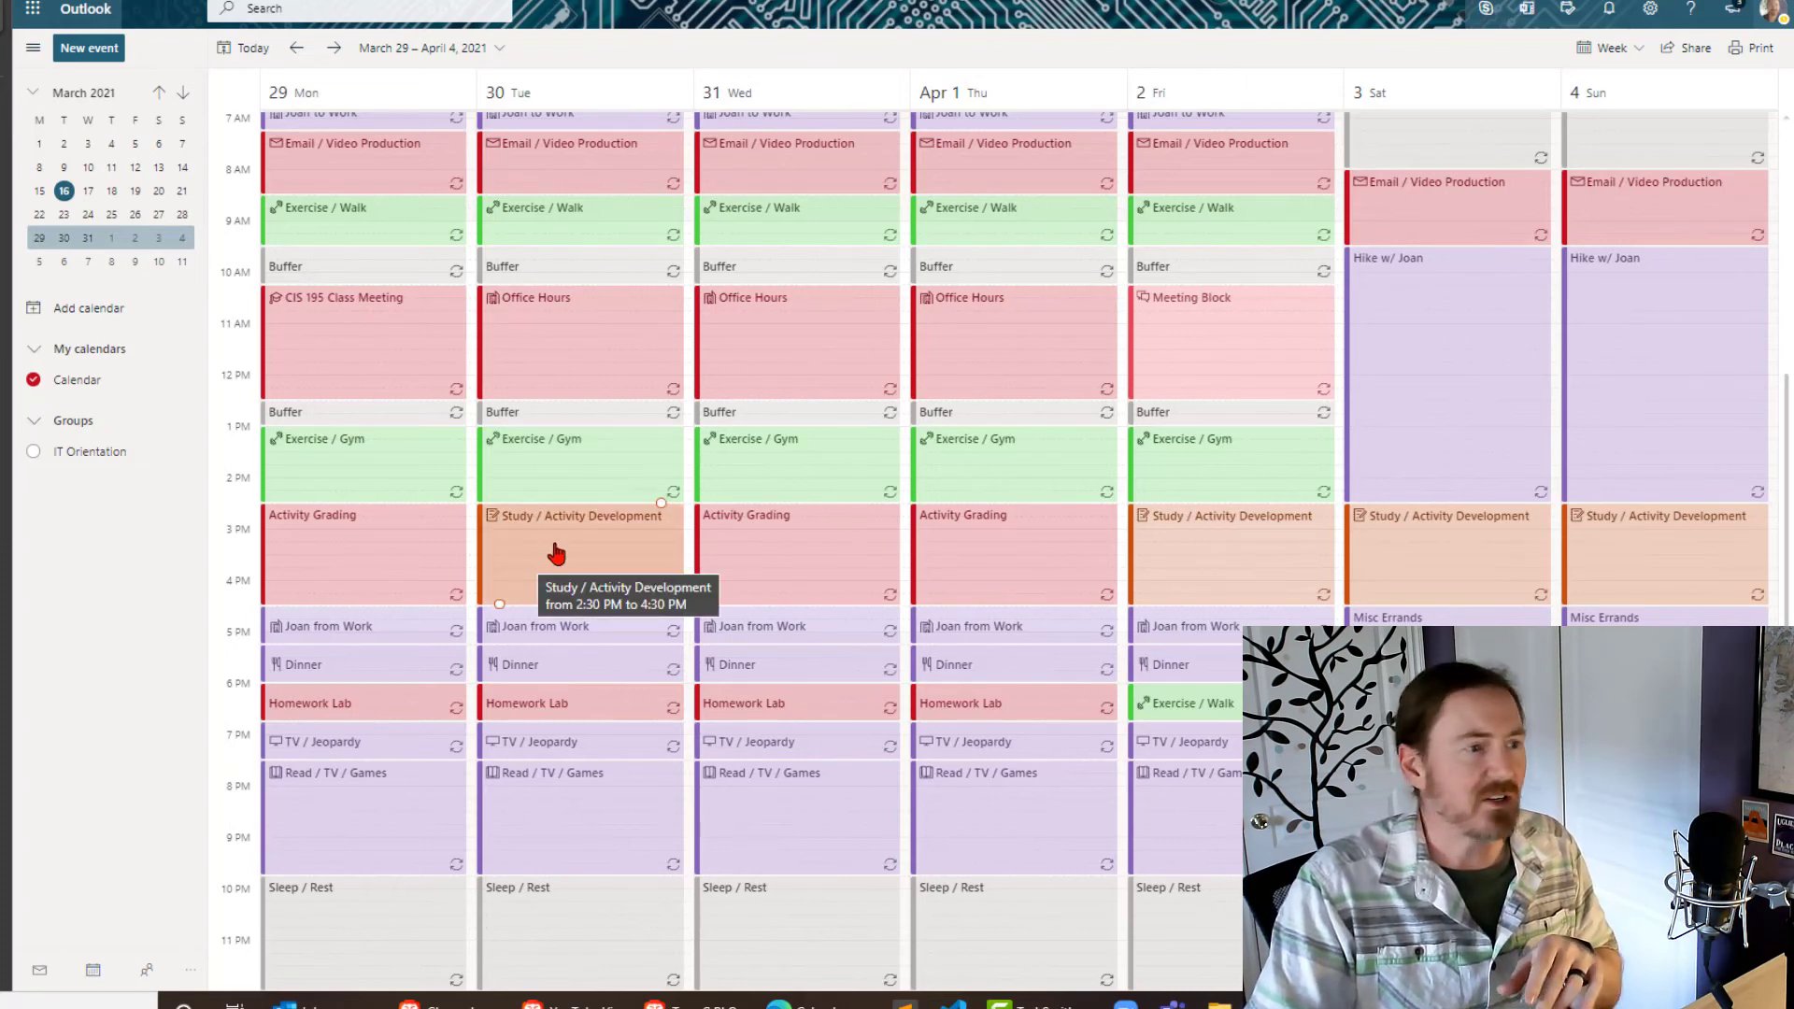
left_click(542, 629)
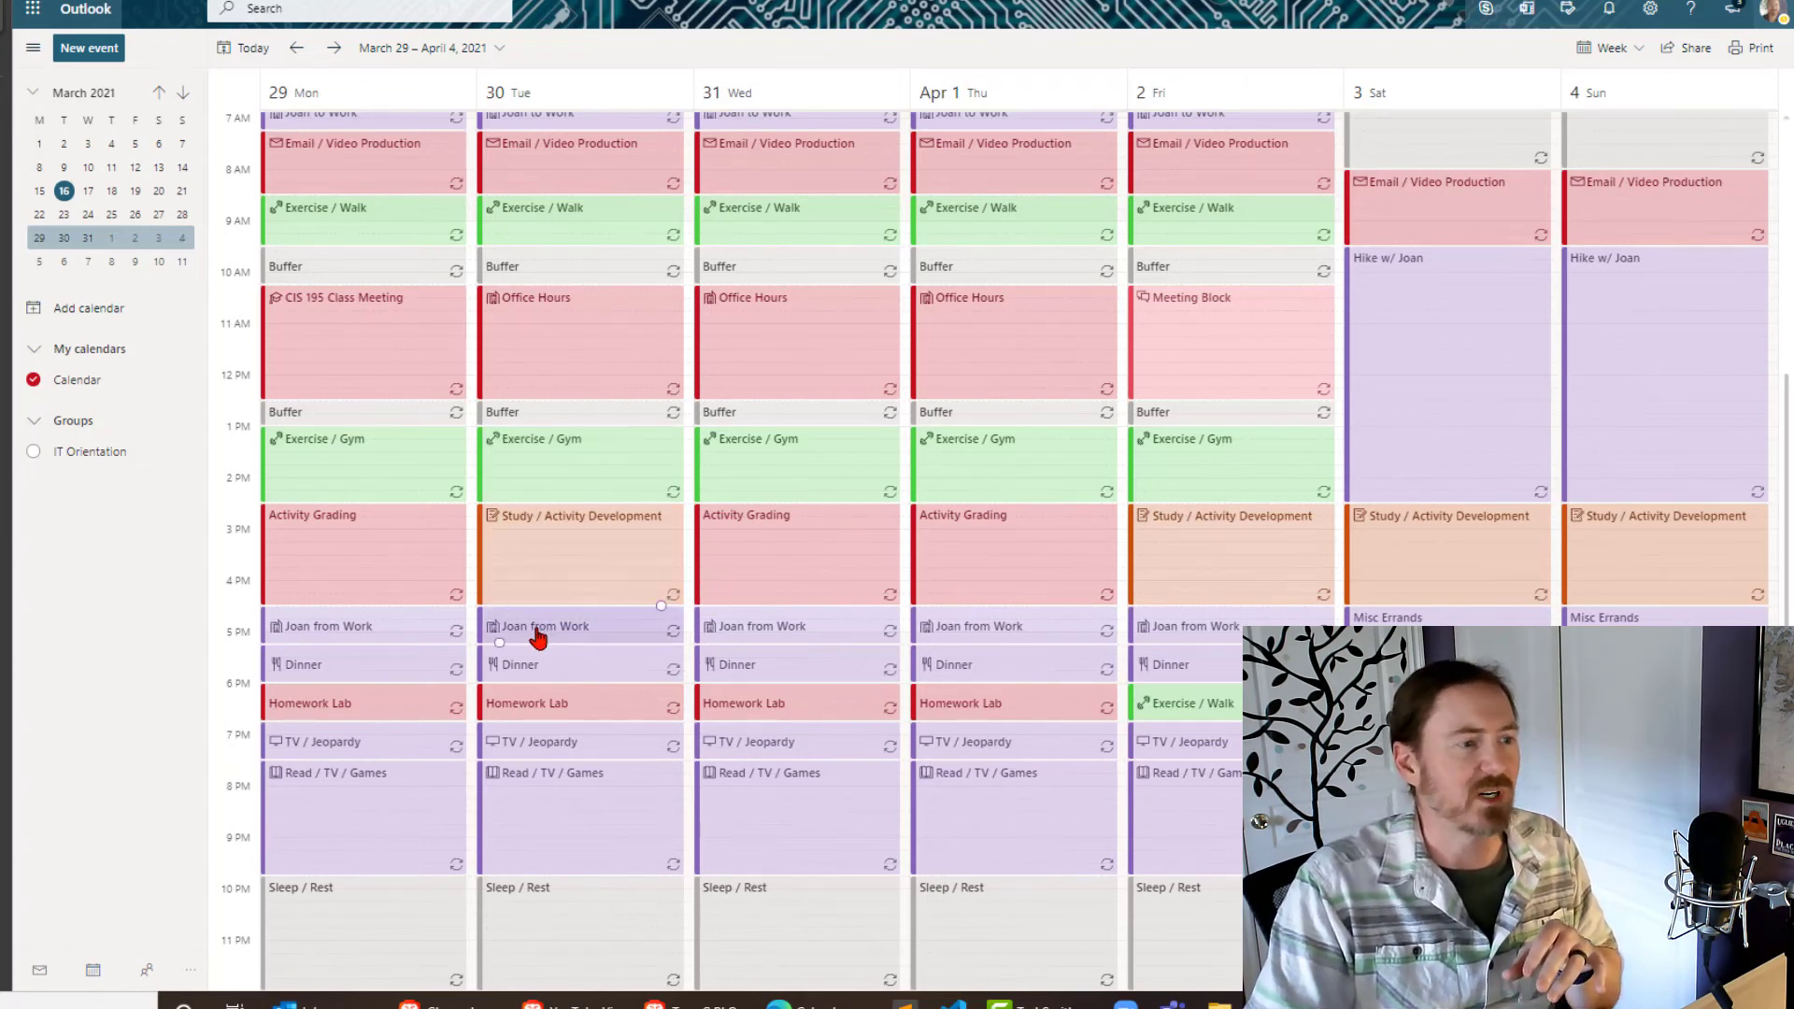
left_click(534, 667)
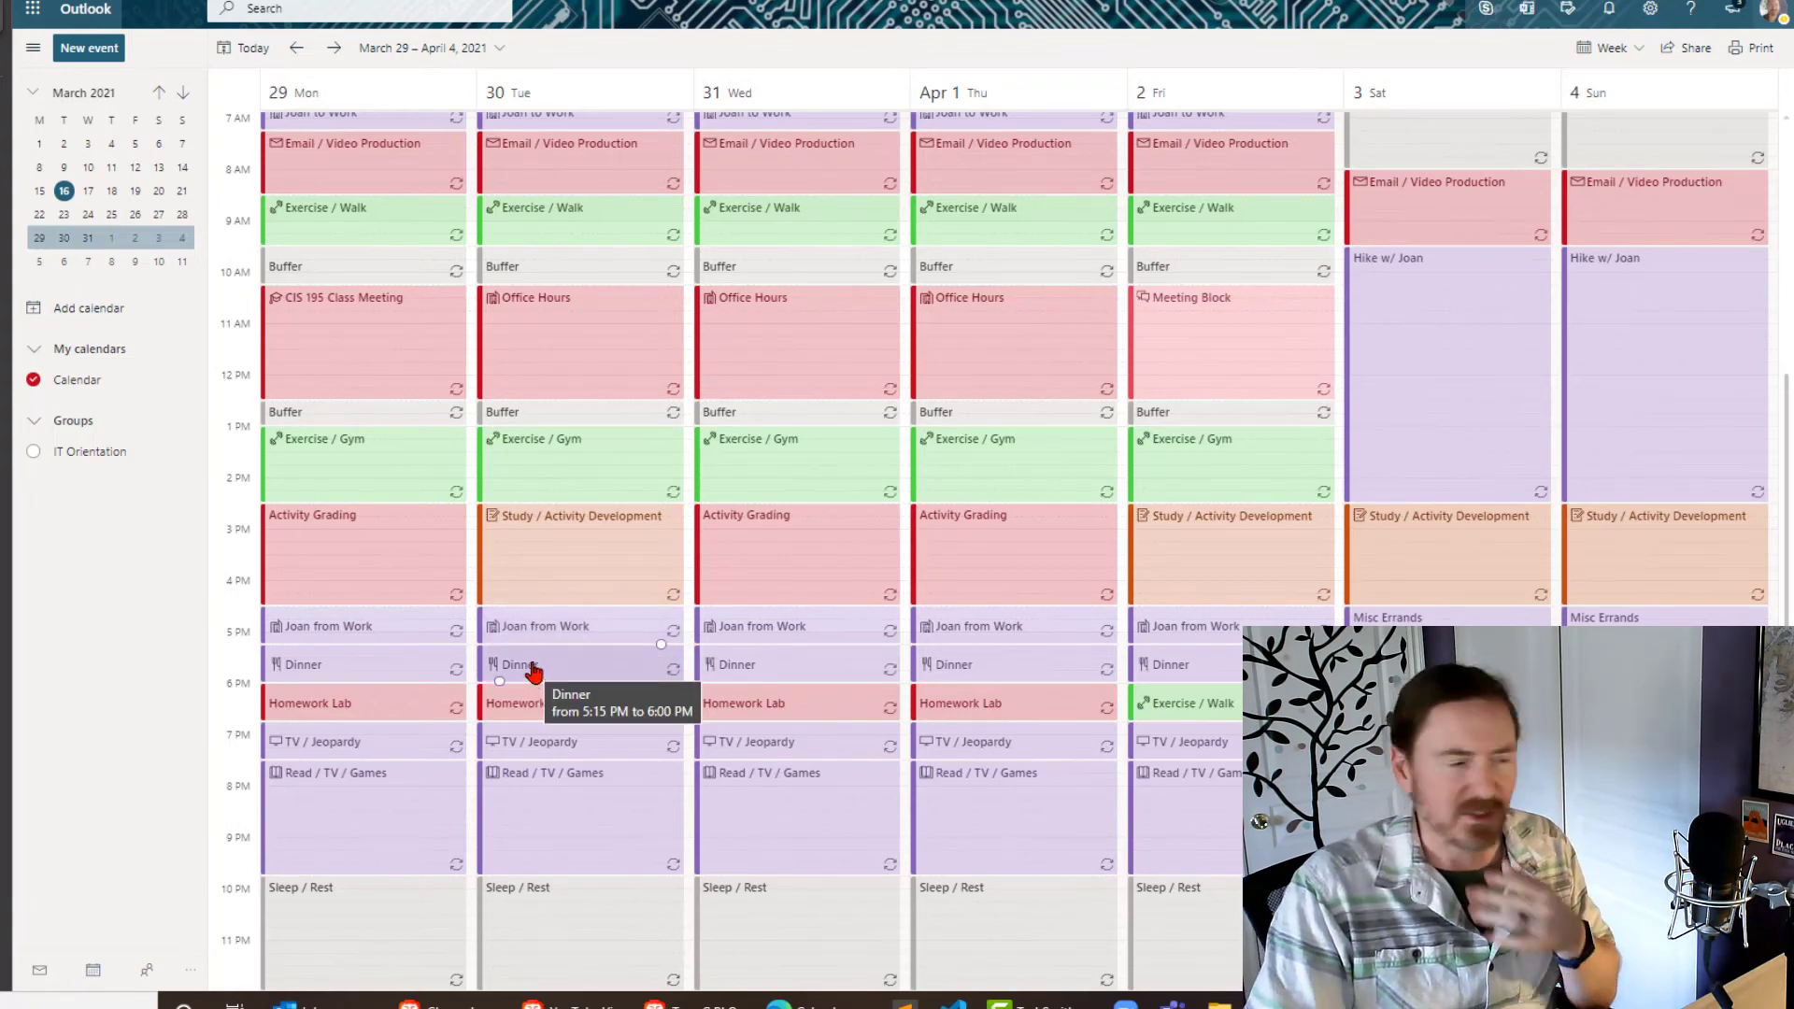
left_click(540, 578)
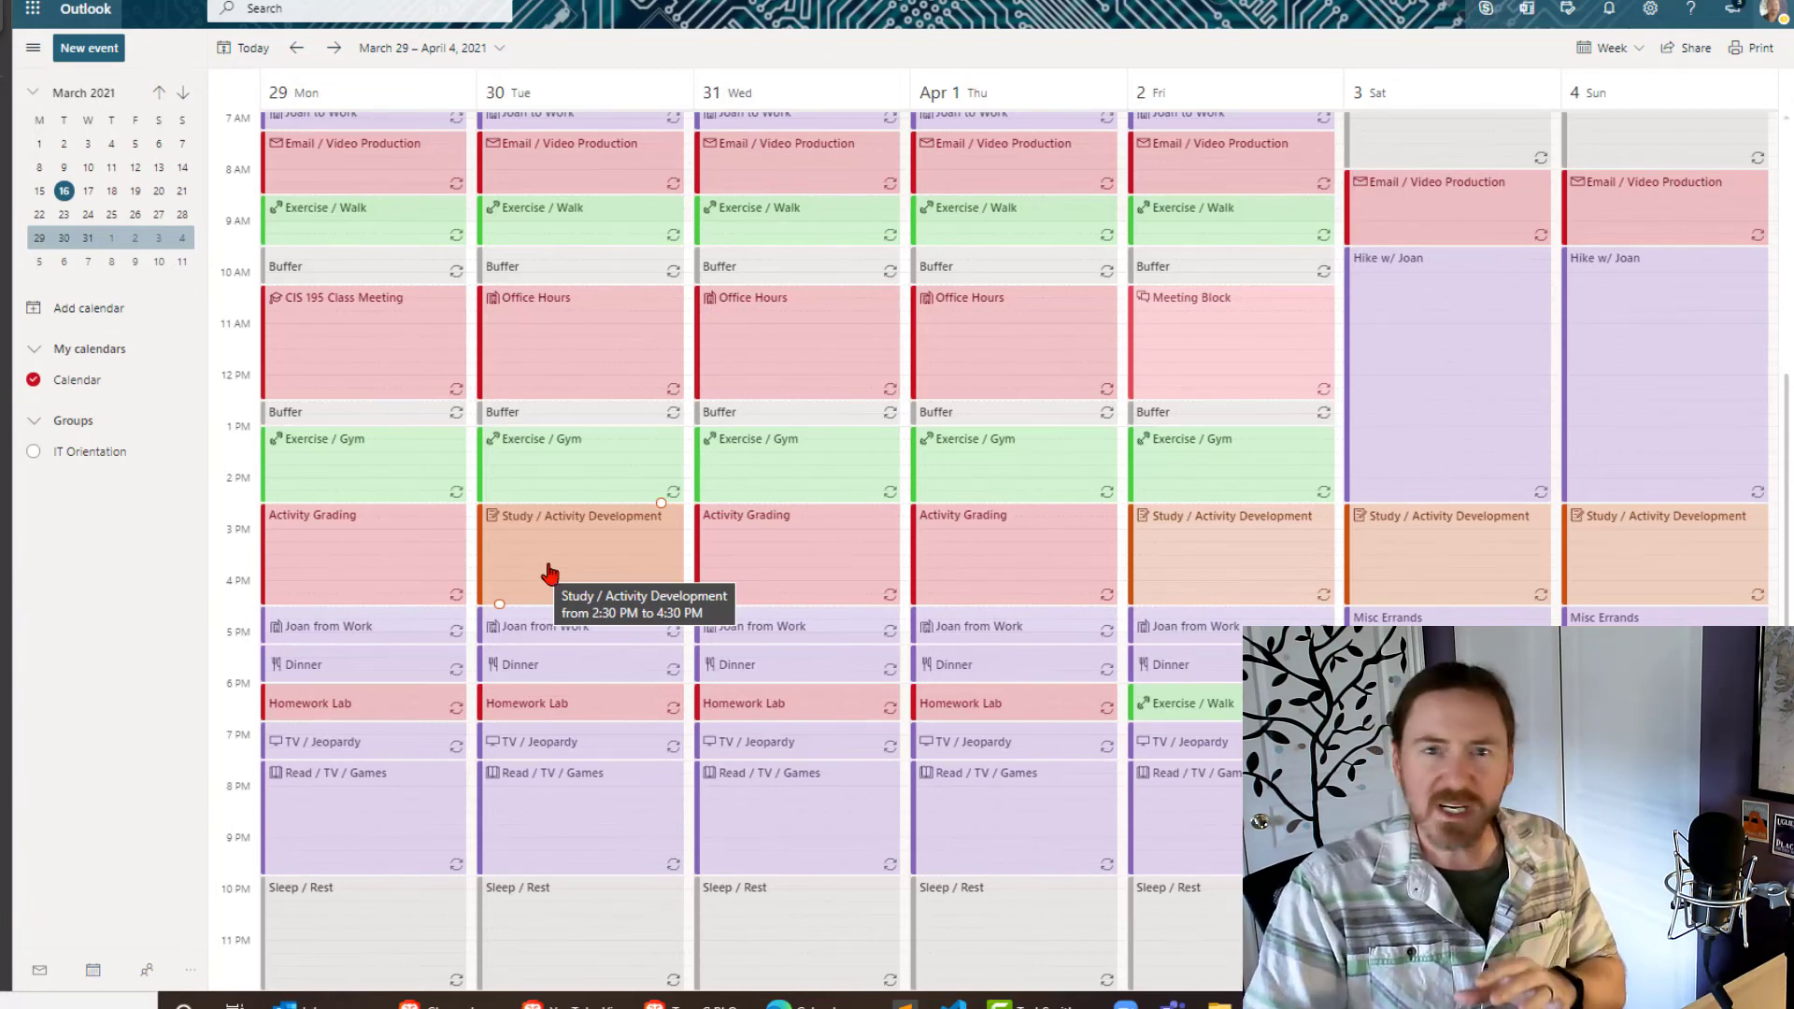
left_click(861, 572)
left_click(914, 574)
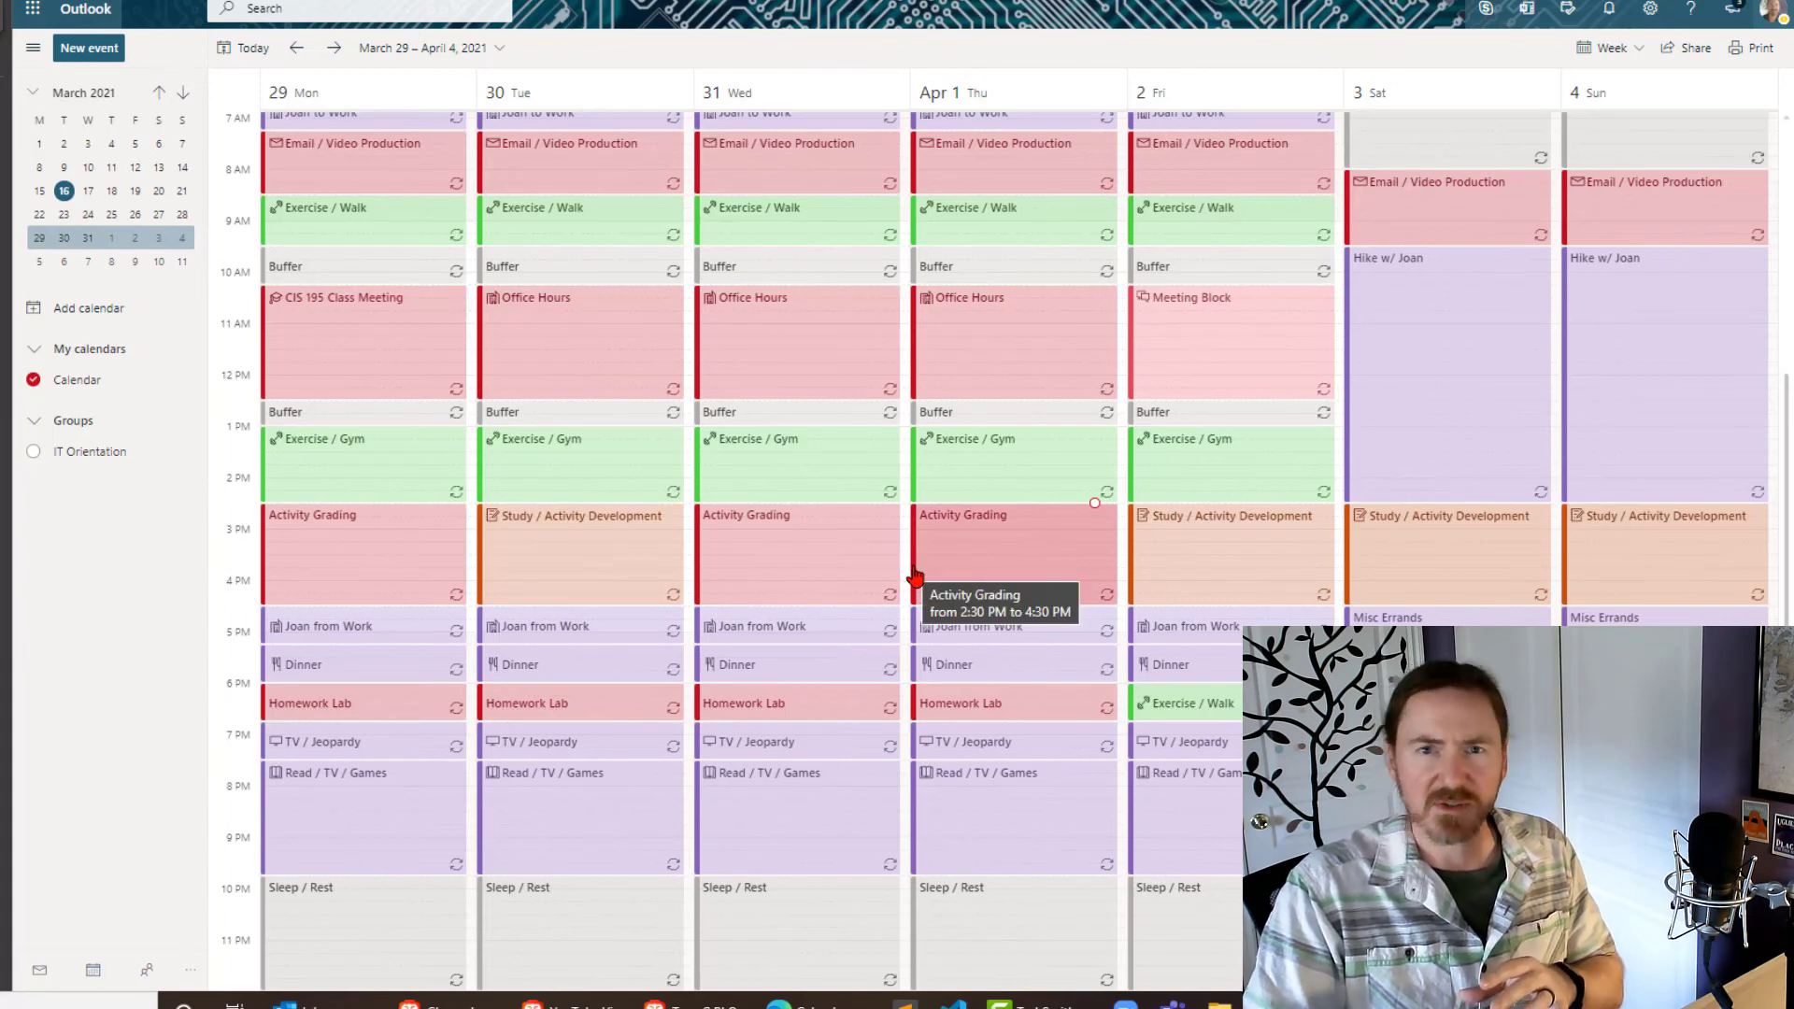